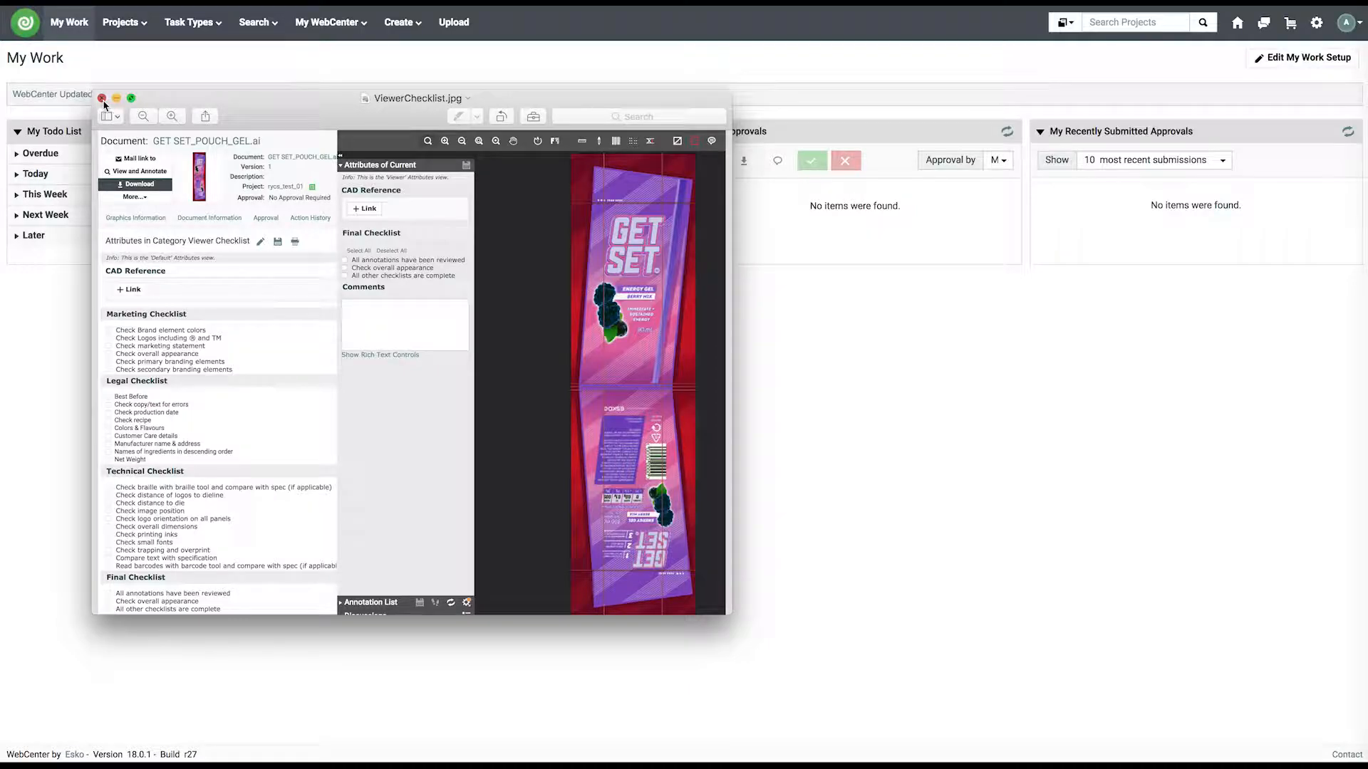
# - Close the ViewerChecklist.jpg preview and open the Restricted Sets list in the WebCenter administration area
pyautogui.click(102, 98)
pyautogui.click(1316, 25)
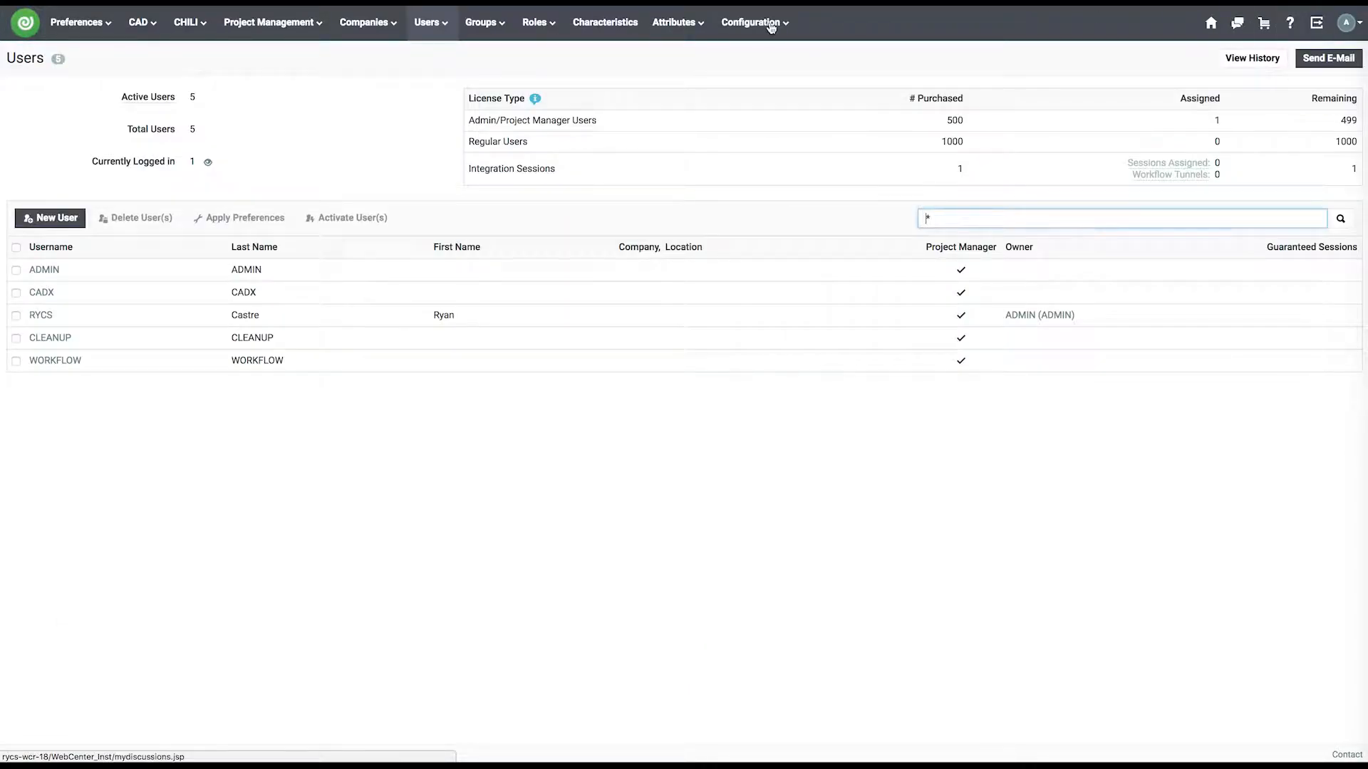
pyautogui.moveTo(684, 24)
pyautogui.click(696, 78)
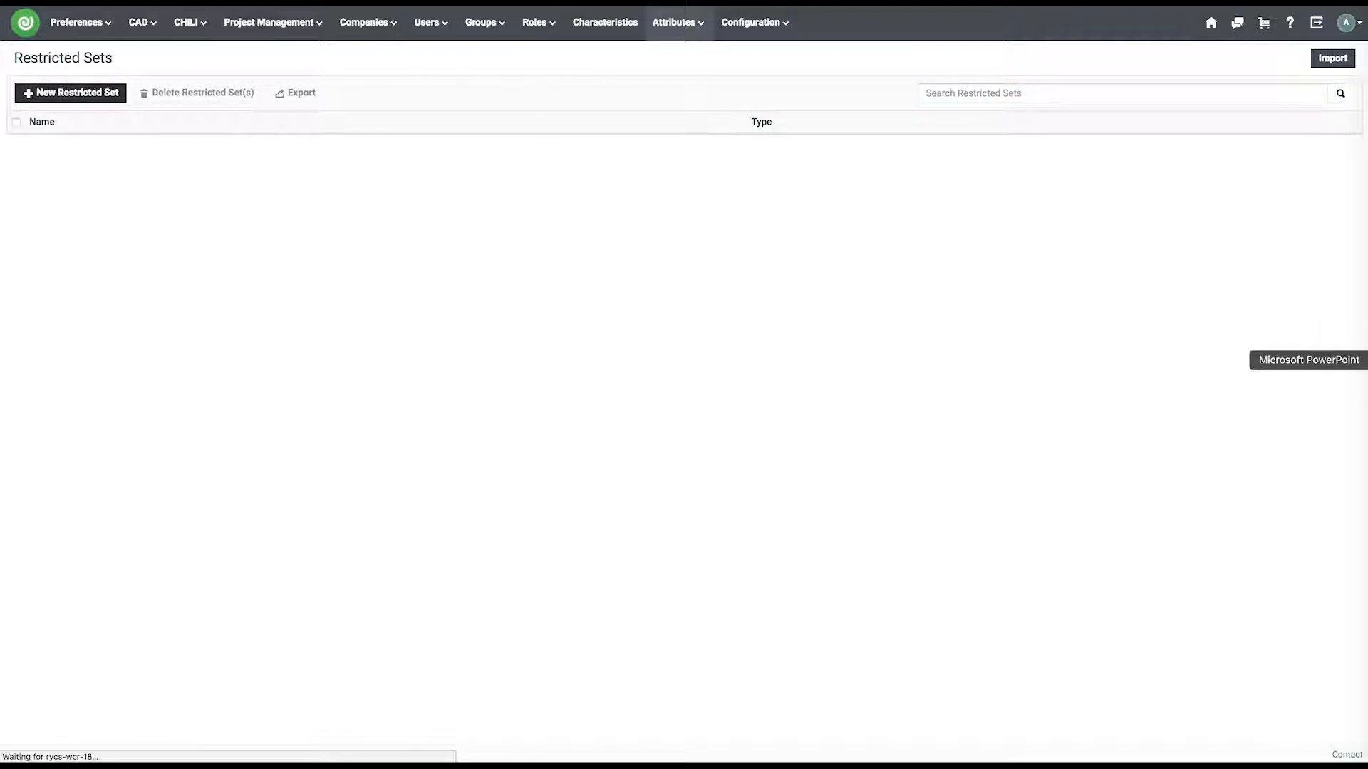
# - Switch to Sublime Text, close the unsaved file so Checklist.txt shows, and move the window aside to uncover the restricted set form
pyautogui.click(1367, 205)
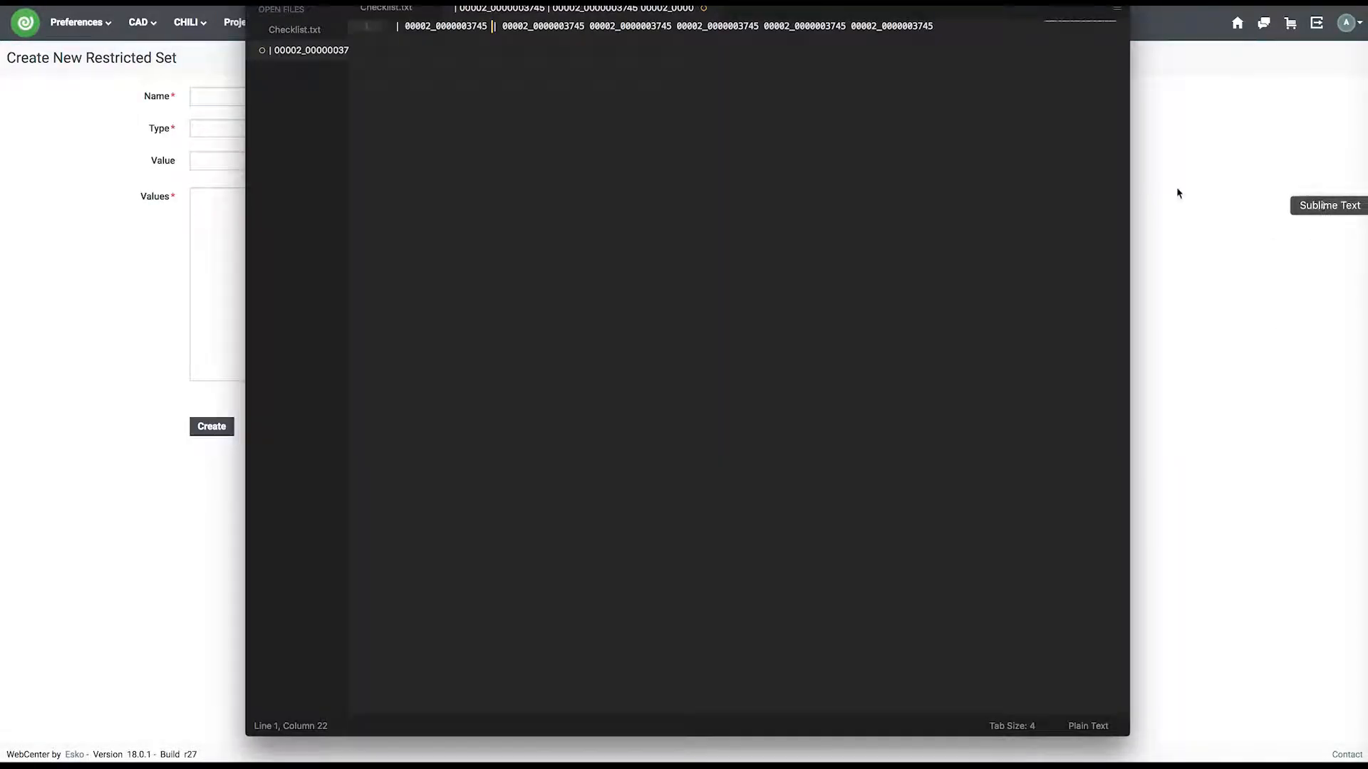
pyautogui.press('super+w')
pyautogui.click(644, 211)
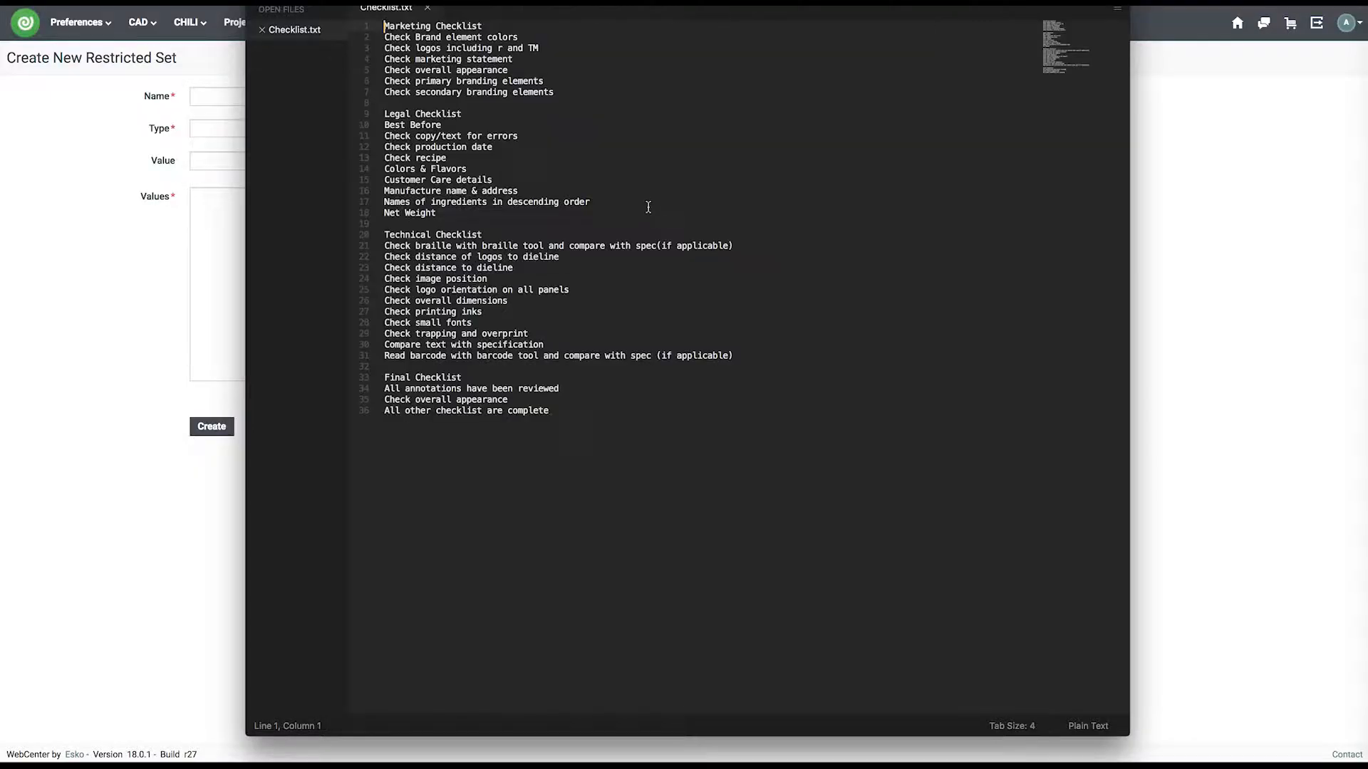
pyautogui.moveTo(445, 9); pyautogui.dragTo(702, 10)
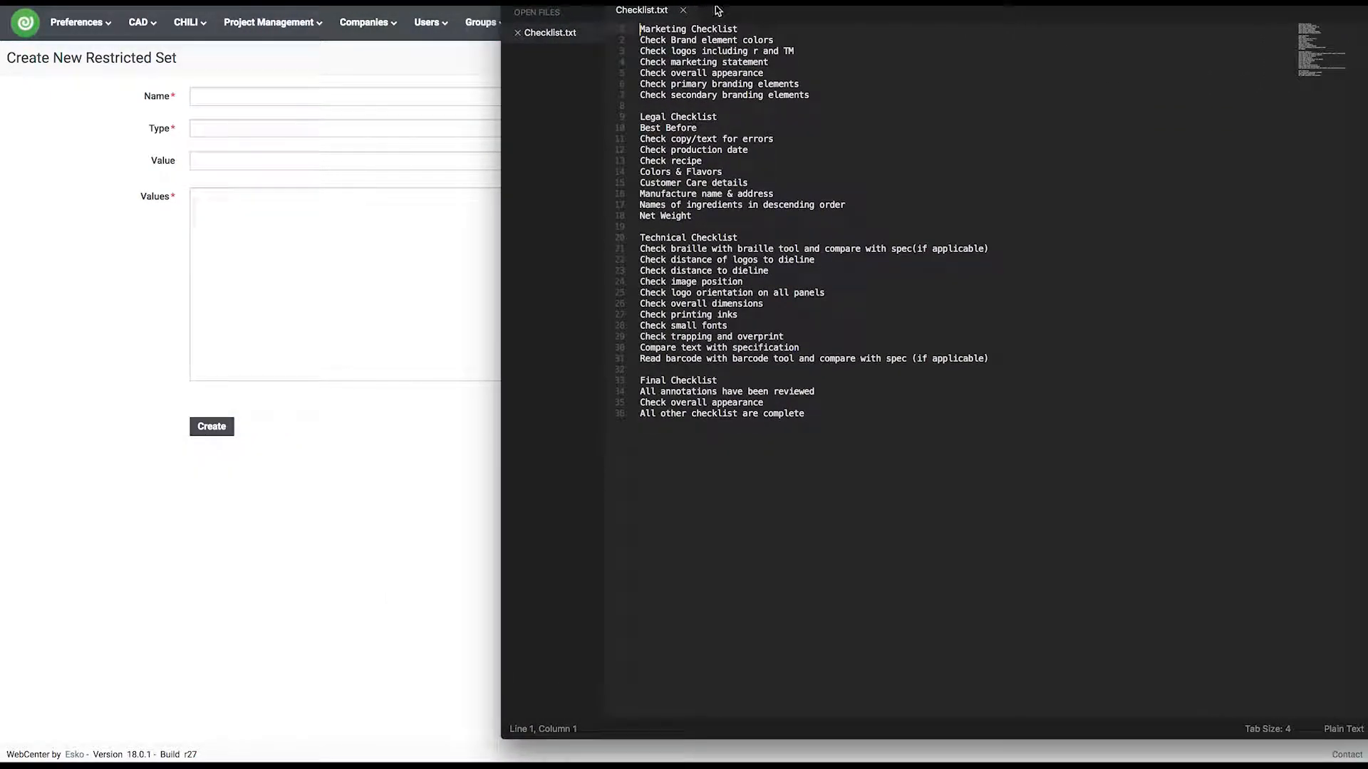
# - Name the new restricted set Marketing Checklist, copied from Checklist.txt, and set its type to Text
pyautogui.moveTo(617, 29); pyautogui.dragTo(616, 29)
pyautogui.press('super+c')
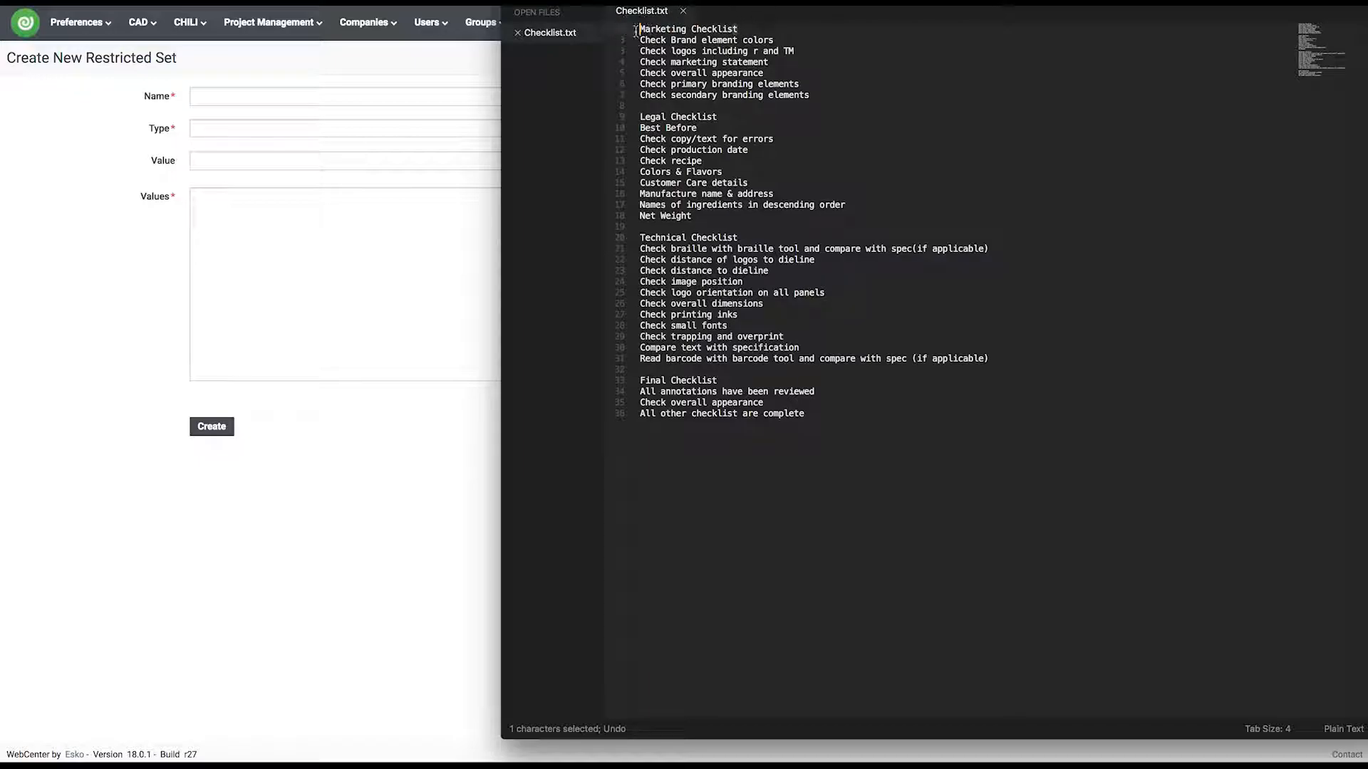
pyautogui.moveTo(645, 28); pyautogui.dragTo(743, 25)
pyautogui.click(340, 98)
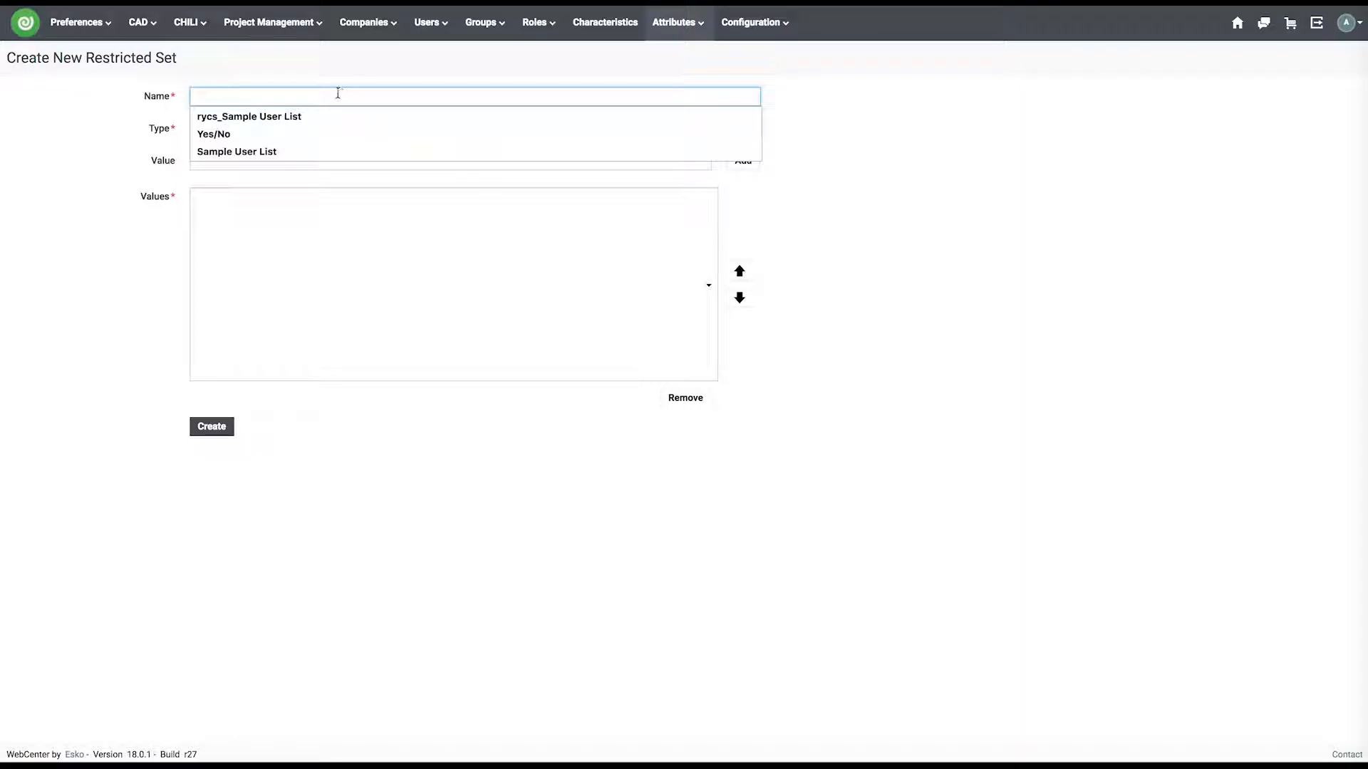
pyautogui.press('super+v')
pyautogui.click(213, 136)
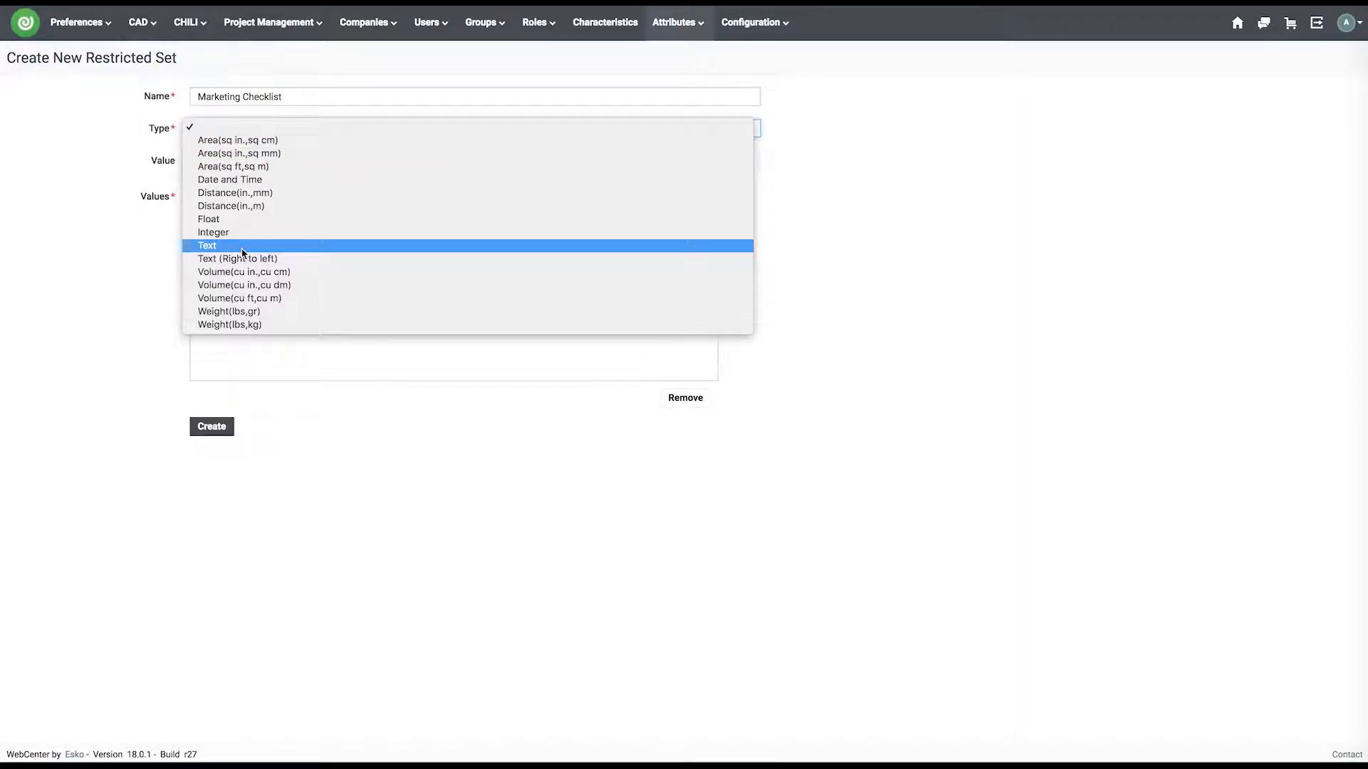
pyautogui.click(244, 246)
# - Narrow the browser window and arrange it side by side with the Checklist.txt window in Sublime Text
pyautogui.click(238, 156)
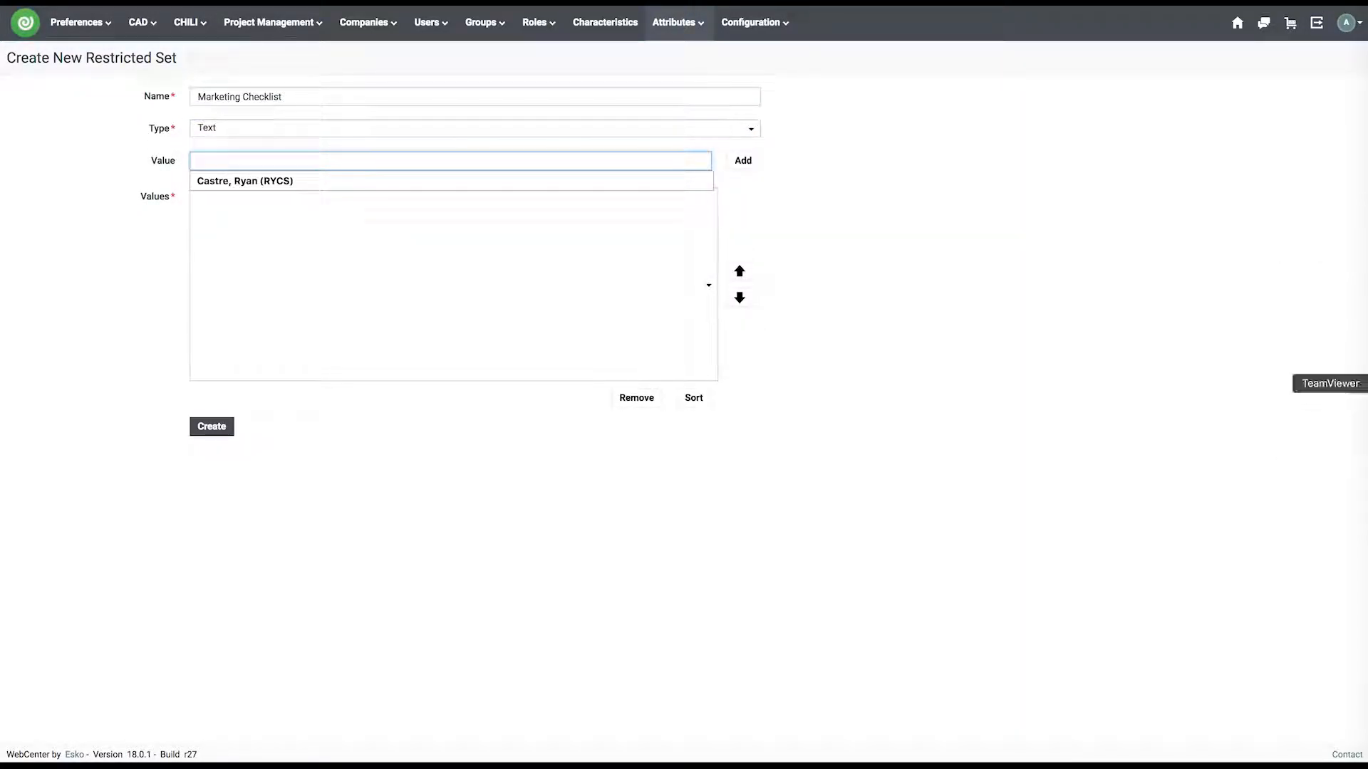
pyautogui.click(1357, 204)
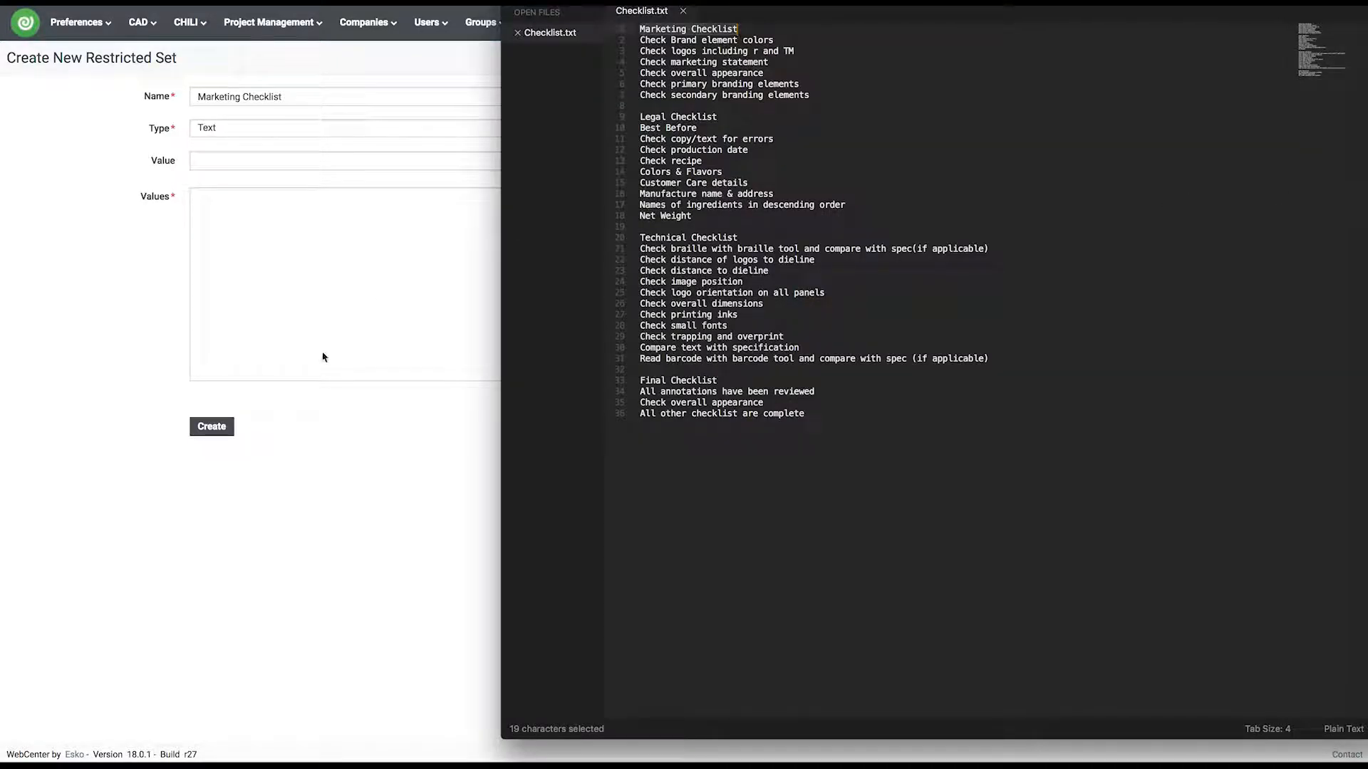
pyautogui.click(470, 171)
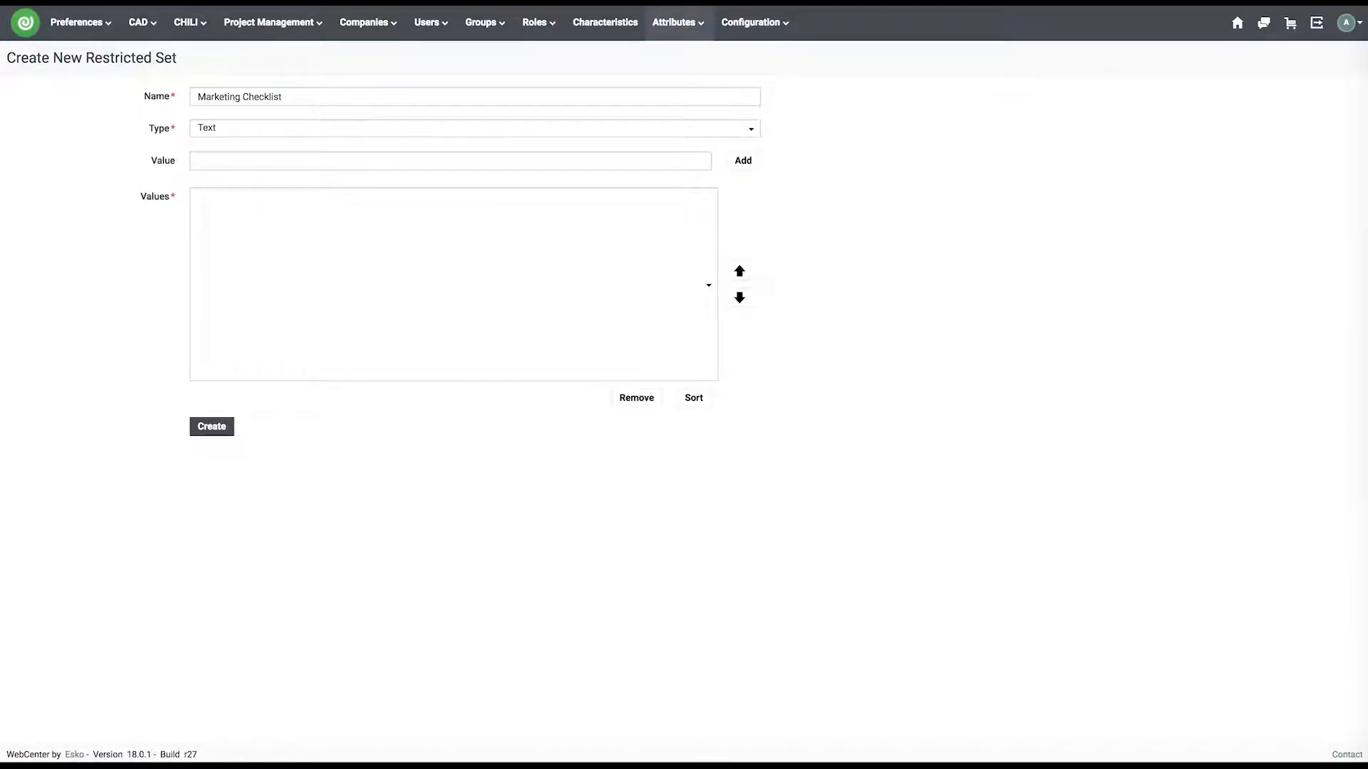
pyautogui.moveTo(1366, 755); pyautogui.dragTo(607, 755)
pyautogui.click(867, 533)
pyautogui.moveTo(663, 3); pyautogui.dragTo(741, 2)
pyautogui.moveTo(584, 25); pyautogui.dragTo(645, 25)
pyautogui.moveTo(740, 1)
pyautogui.mouseDown()
pyautogui.moveTo(739, 38)
pyautogui.moveTo(728, 8)
pyautogui.mouseUp()
# - Add "Check Brand element colors", "Check logos including r and TM" and "Check marketing statement" from Checklist.txt as values of the Marketing Checklist set
pyautogui.moveTo(908, 65); pyautogui.dragTo(774, 65)
pyautogui.press('super+c')
pyautogui.click(221, 161)
pyautogui.press('super+v')
pyautogui.press('Return')
pyautogui.moveTo(927, 76); pyautogui.dragTo(775, 76)
pyautogui.press('super+c')
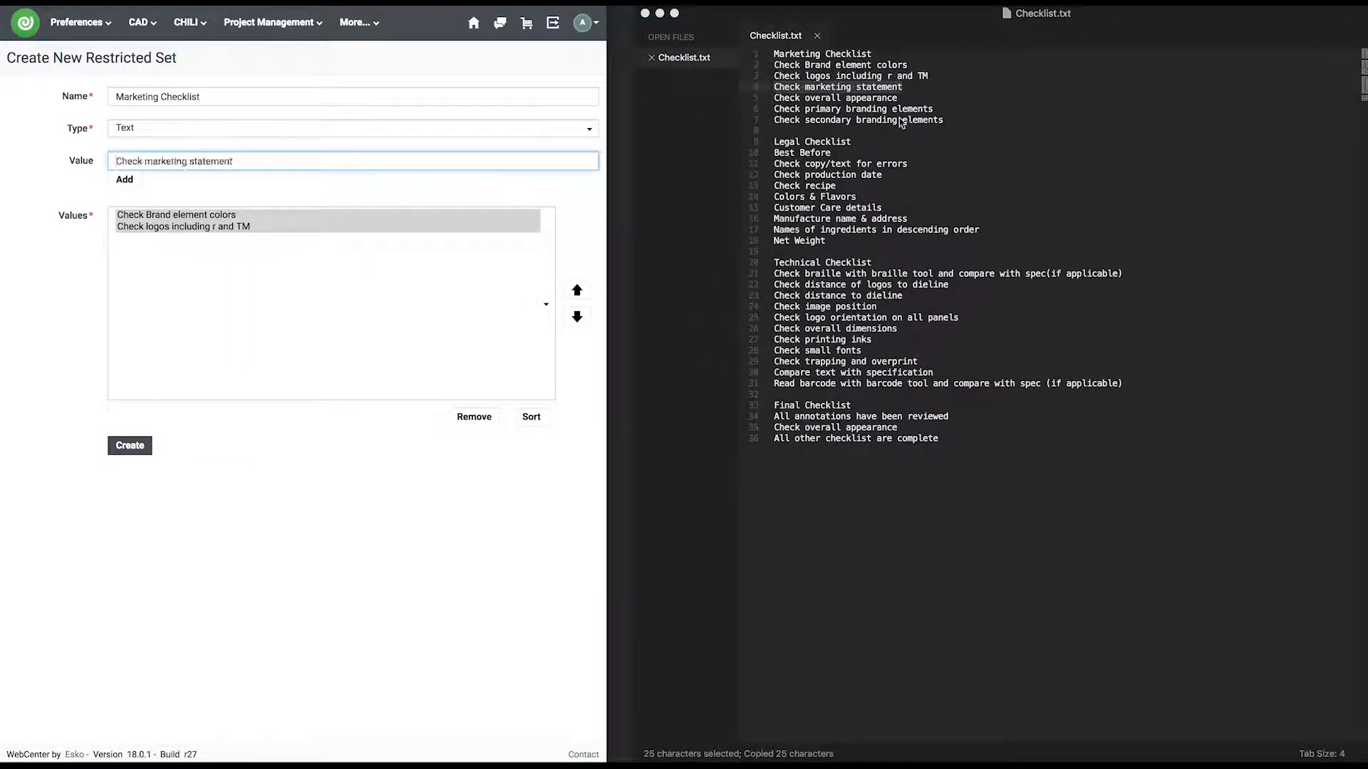
pyautogui.press('Return')
# - Add "Check overall appearance" and "Check primary branding elements" to the Marketing Checklist values
pyautogui.moveTo(899, 98); pyautogui.dragTo(774, 97)
pyautogui.press('super+c')
pyautogui.click(299, 161)
pyautogui.press('super+v')
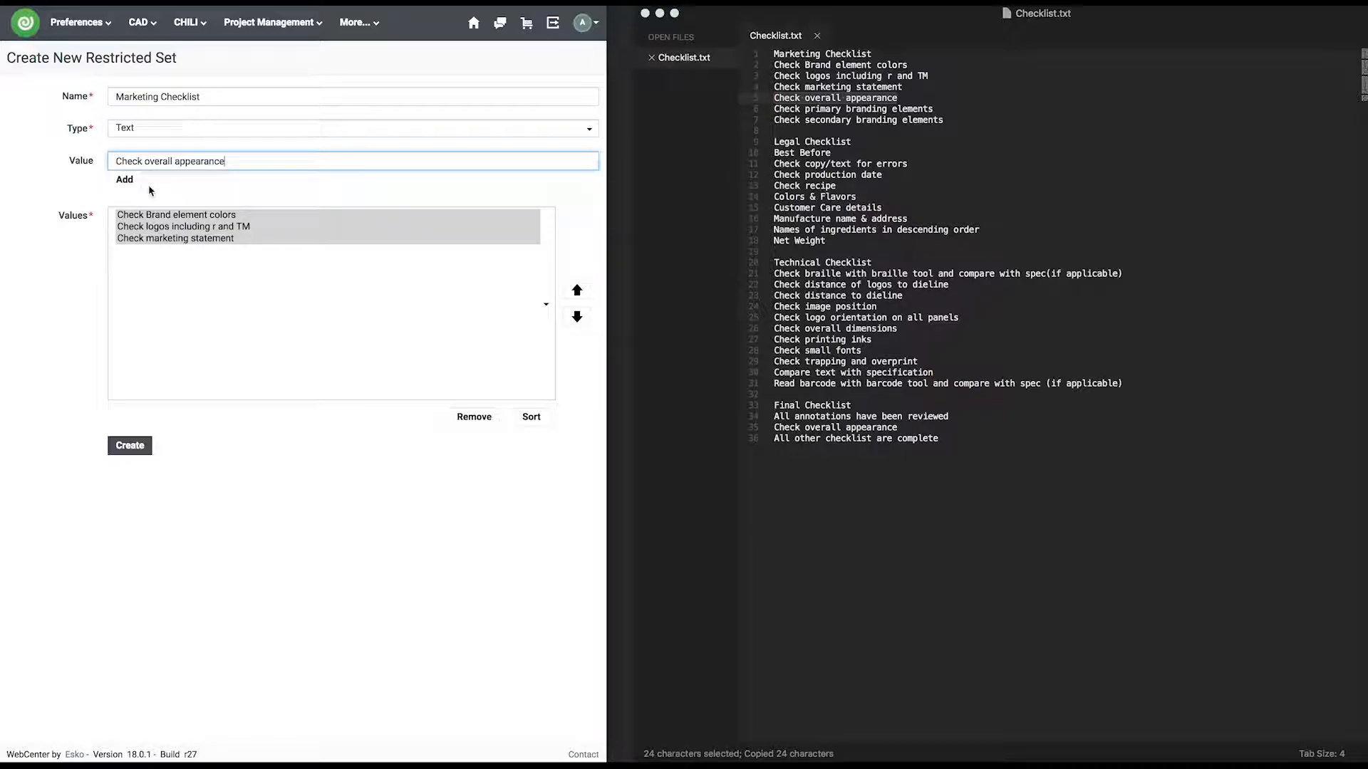
pyautogui.click(125, 180)
pyautogui.moveTo(934, 109); pyautogui.dragTo(766, 110)
pyautogui.press('super+c')
pyautogui.click(249, 161)
pyautogui.press('super+v')
pyautogui.click(125, 180)
# - Add the value "Check secondary branding elements" and create the Marketing Checklist restricted set
pyautogui.moveTo(943, 119); pyautogui.dragTo(766, 121)
pyautogui.press('super+c')
pyautogui.press('super+v')
pyautogui.click(124, 179)
pyautogui.click(149, 452)
# - Name the next restricted set Legal Checklist and set its type to Text
pyautogui.moveTo(852, 141); pyautogui.dragTo(769, 154)
pyautogui.click(193, 145)
pyautogui.press('super+v')
pyautogui.press('super+c')
pyautogui.click(238, 175)
pyautogui.click(214, 189)
# - Add the Legal Checklist lines from "Best Before" through "Customer Care details" in Checklist.txt as separate values
pyautogui.click(213, 208)
pyautogui.press('super+v')
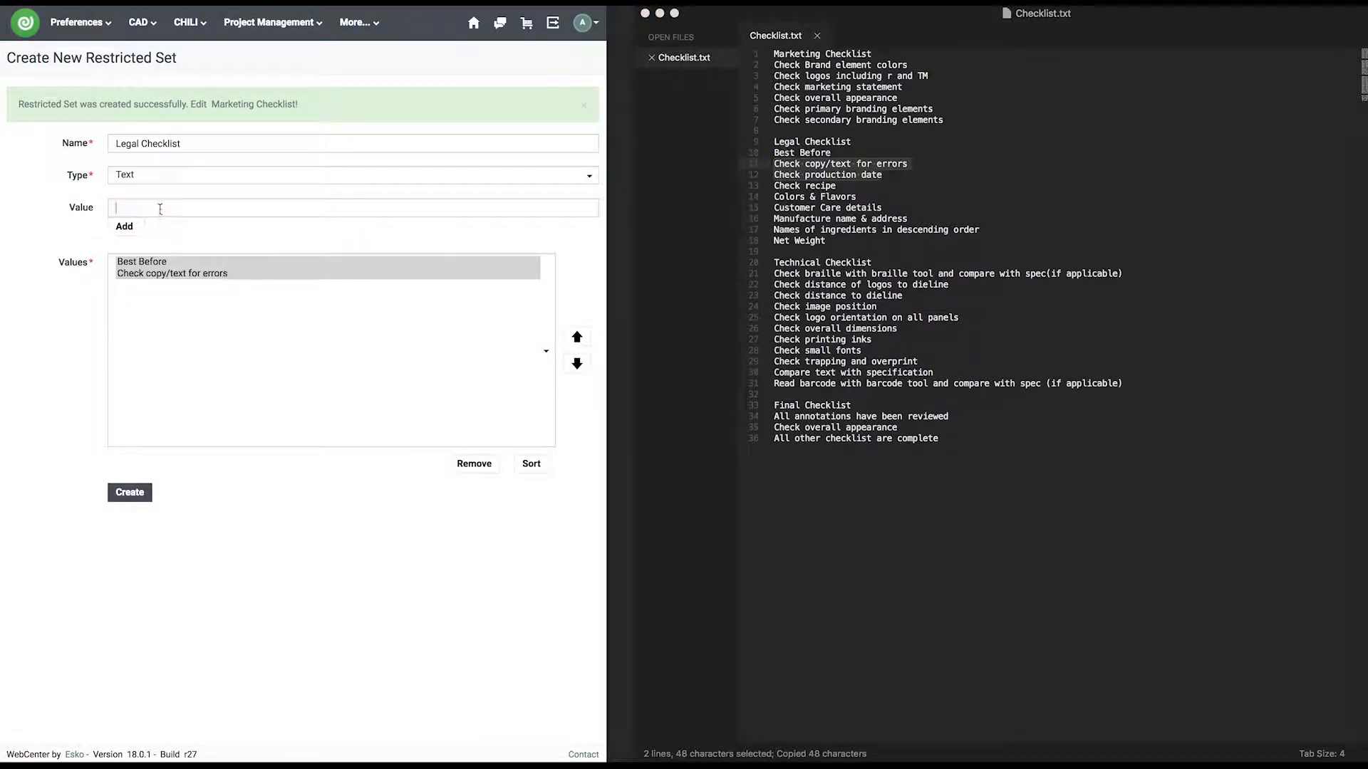
pyautogui.click(124, 227)
pyautogui.press('super+c')
pyautogui.click(235, 208)
pyautogui.press('super+v')
pyautogui.click(124, 226)
pyautogui.moveTo(840, 186); pyautogui.dragTo(772, 198)
pyautogui.press('super+c')
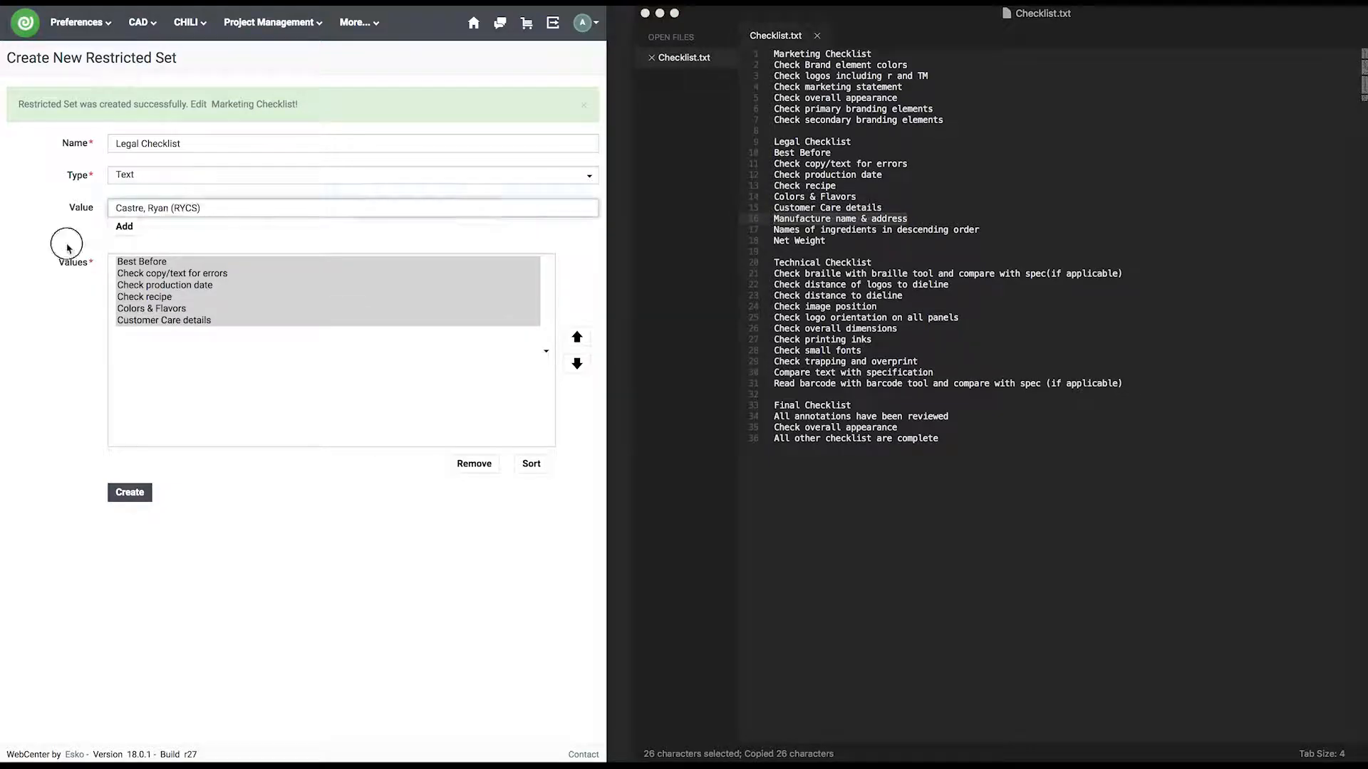
# - Add "Manufacture name & address", "Names of ingredients in descending order" and "Net Weight", and create the Legal Checklist restricted set
pyautogui.moveTo(992, 234); pyautogui.dragTo(772, 230)
pyautogui.press('super+v')
pyautogui.click(124, 227)
pyautogui.moveTo(837, 241); pyautogui.dragTo(771, 241)
pyautogui.click(281, 212)
pyautogui.press('super+v')
pyautogui.click(124, 226)
pyautogui.click(143, 492)
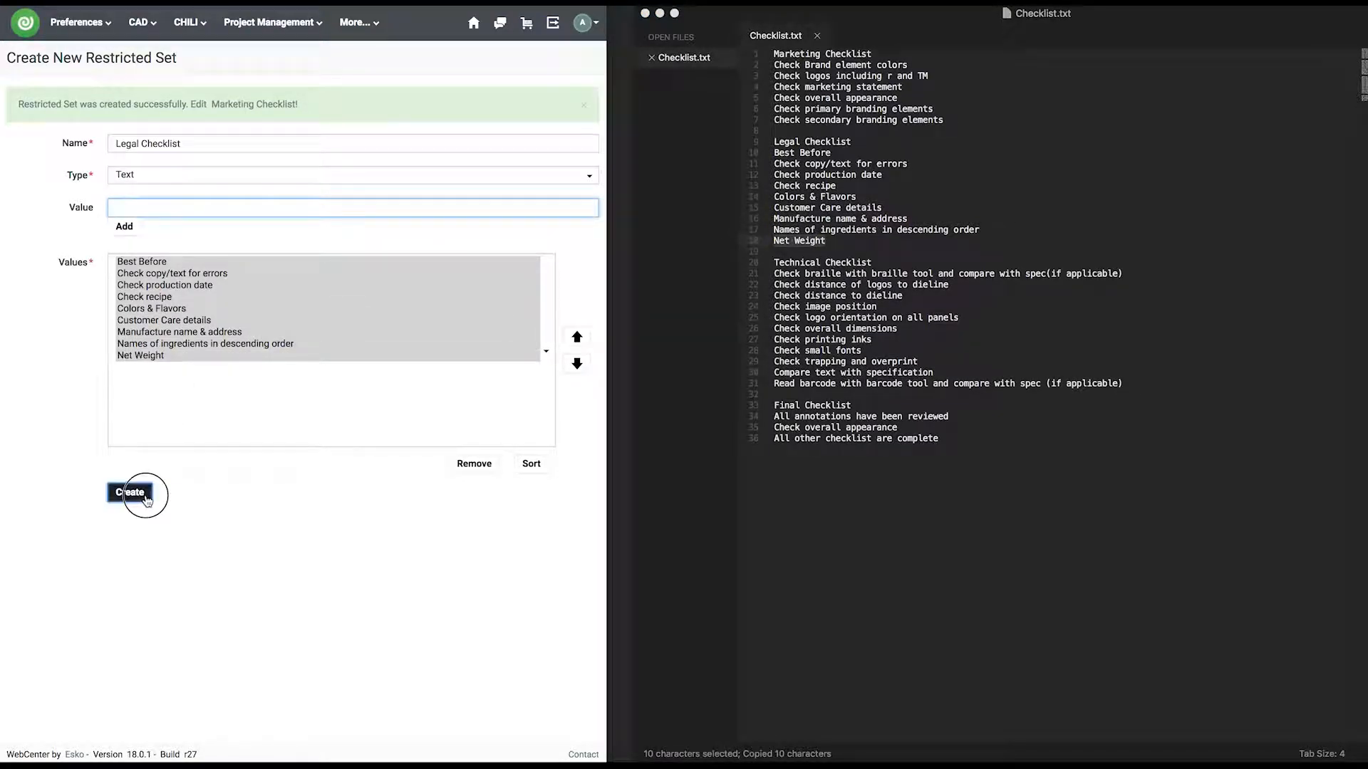
# - Name the next restricted set Technical Checklist and set its type to Text
pyautogui.moveTo(872, 263); pyautogui.dragTo(789, 261)
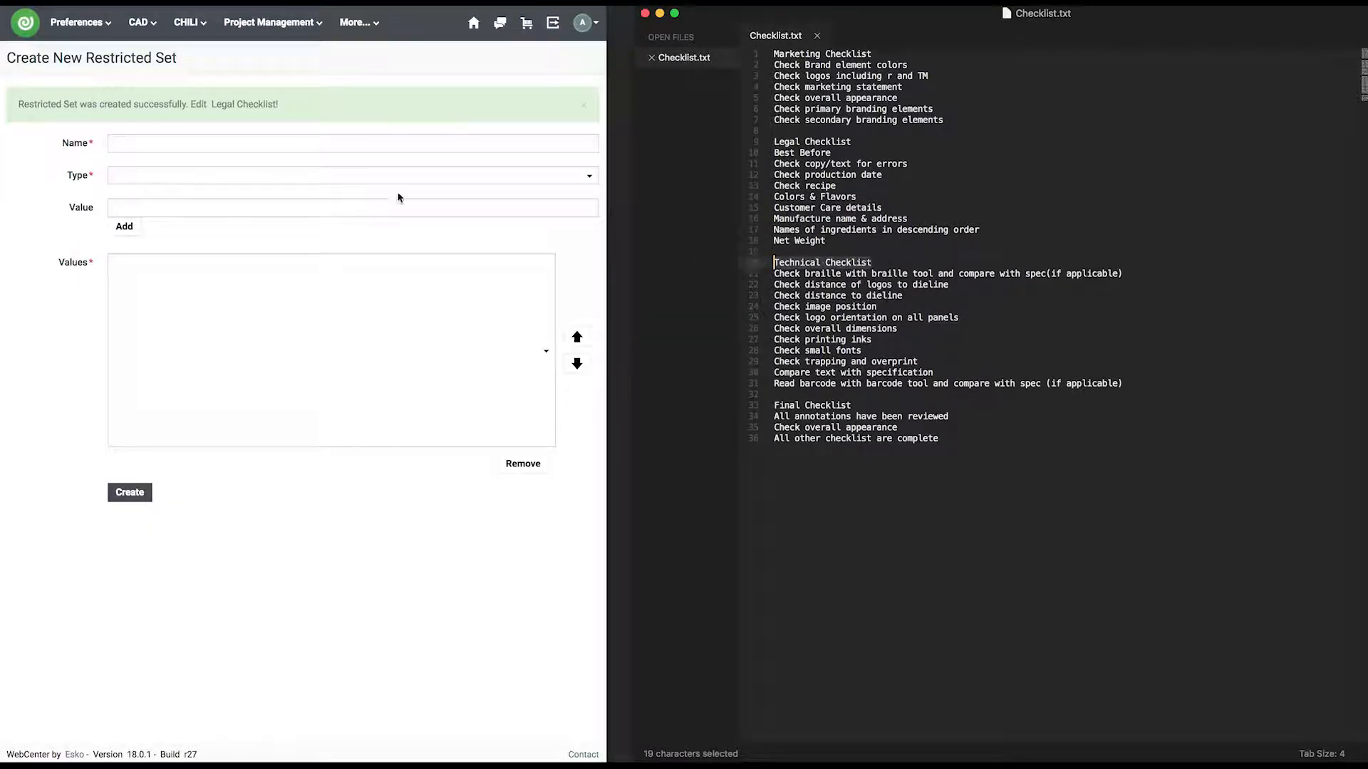
pyautogui.click(179, 148)
pyautogui.press('super+v')
pyautogui.click(209, 175)
pyautogui.click(210, 292)
# - Add the first three Technical Checklist values, from the braille tool check through "Check distance to dieline"
pyautogui.moveTo(1123, 274); pyautogui.dragTo(772, 274)
pyautogui.press('super+c')
pyautogui.click(211, 210)
pyautogui.press('super+v')
pyautogui.moveTo(949, 285); pyautogui.dragTo(774, 285)
pyautogui.click(302, 208)
pyautogui.press('super+v')
pyautogui.click(124, 226)
pyautogui.moveTo(903, 295); pyautogui.dragTo(774, 296)
pyautogui.click(214, 209)
pyautogui.press('super+v')
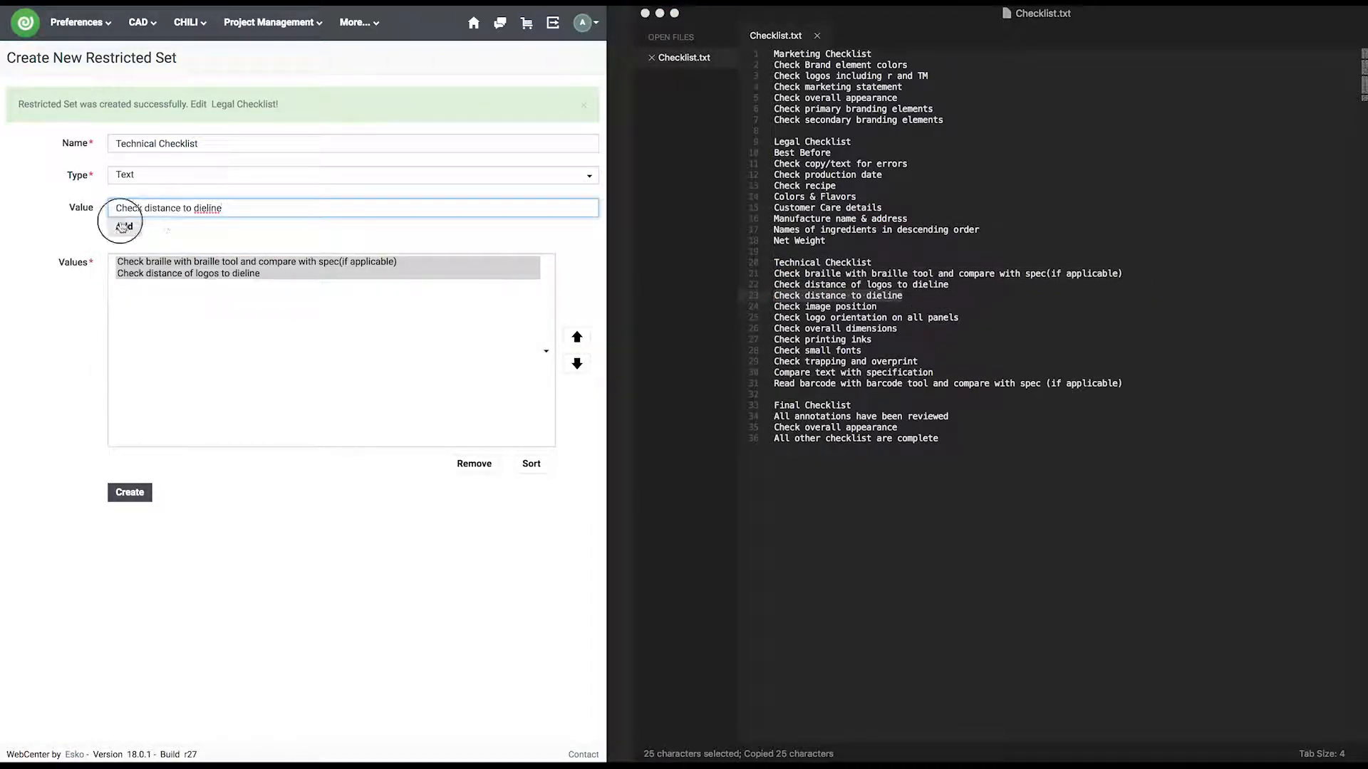
pyautogui.click(124, 227)
# - Add "Check image position" and "Check logo orientation on all panels" to the Technical Checklist values
pyautogui.moveTo(877, 307); pyautogui.dragTo(759, 308)
pyautogui.press('super+c')
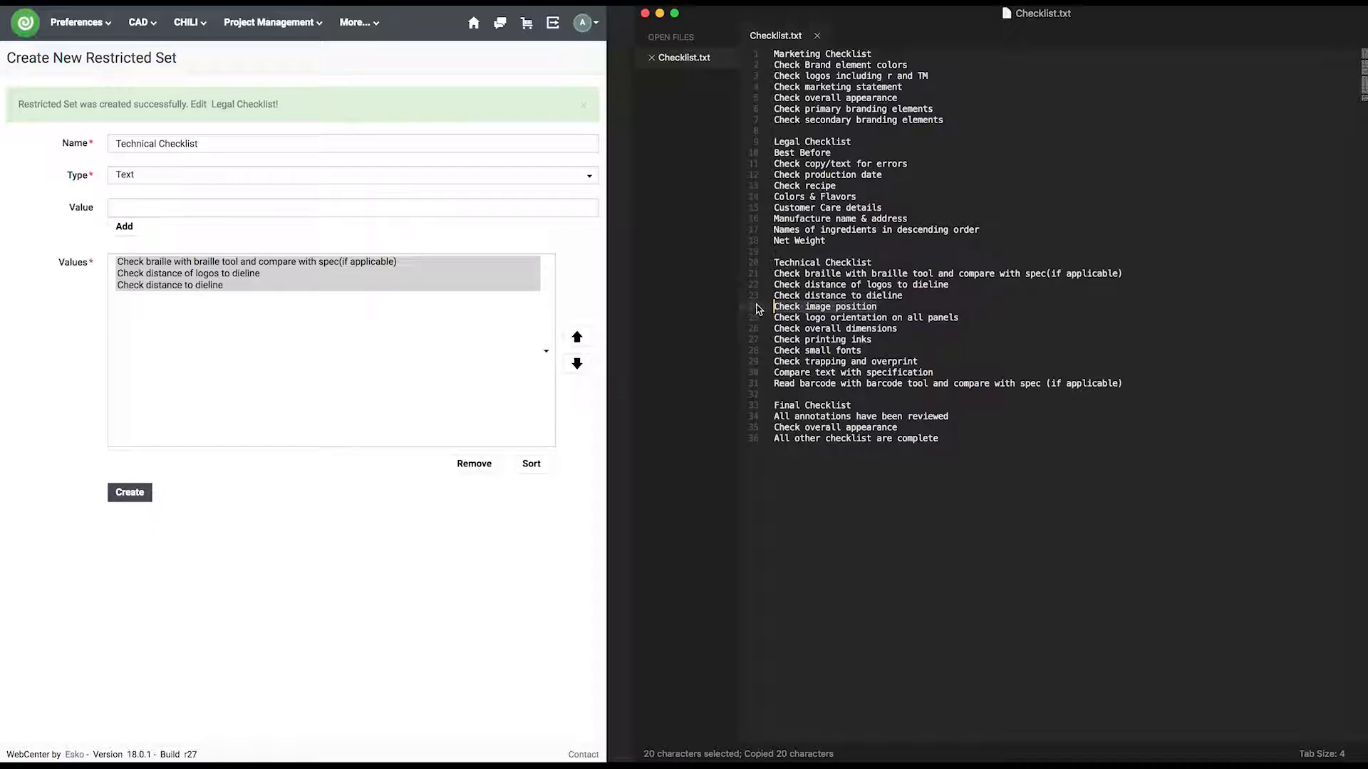
pyautogui.click(271, 209)
pyautogui.press('super+v')
pyautogui.click(124, 226)
pyautogui.moveTo(959, 318); pyautogui.dragTo(773, 317)
pyautogui.press('super+c')
pyautogui.click(243, 209)
pyautogui.press('super+v')
pyautogui.click(124, 227)
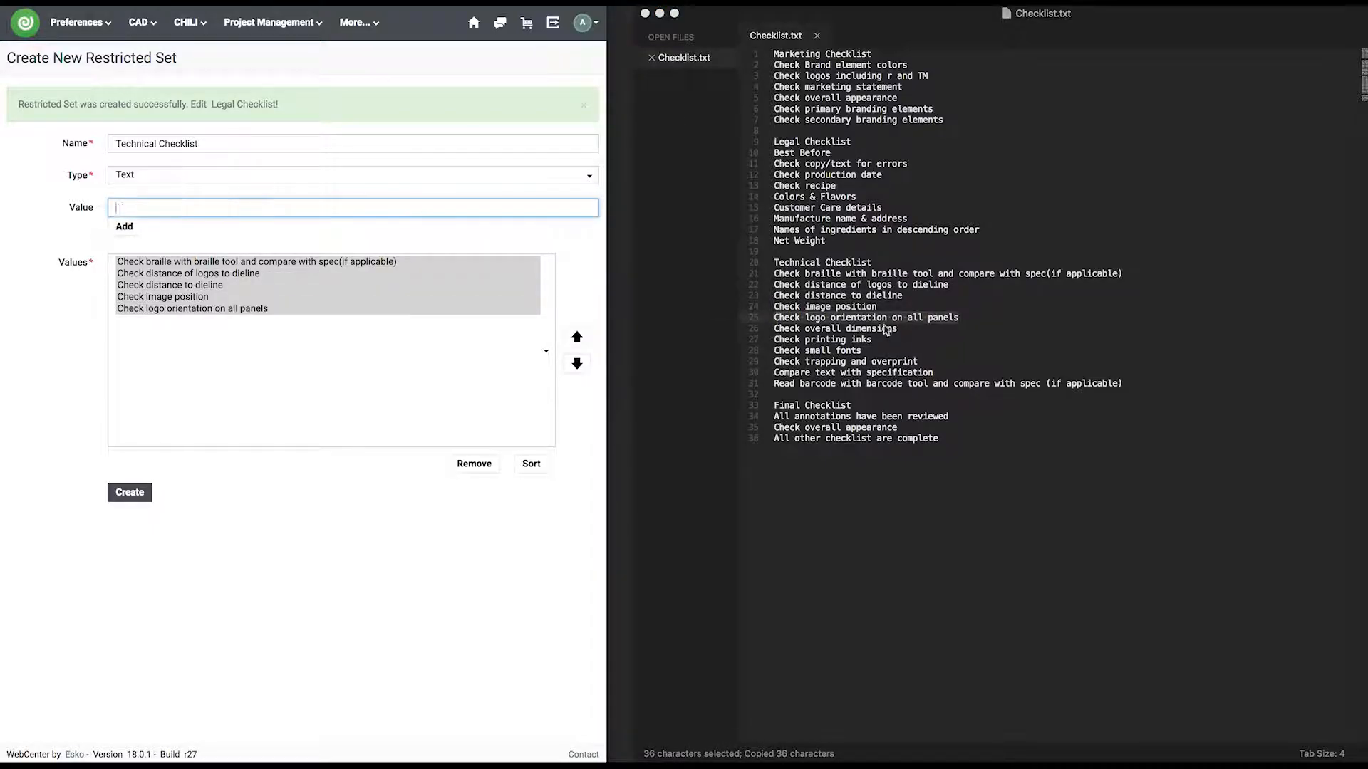
# - Add the remaining Technical Checklist lines, from "Check overall dimensions" through the barcode tool check, as values and create the restricted set
pyautogui.click(223, 210)
pyautogui.press('super+v')
pyautogui.click(124, 226)
pyautogui.moveTo(861, 350); pyautogui.dragTo(773, 350)
pyautogui.moveTo(919, 362); pyautogui.dragTo(774, 373)
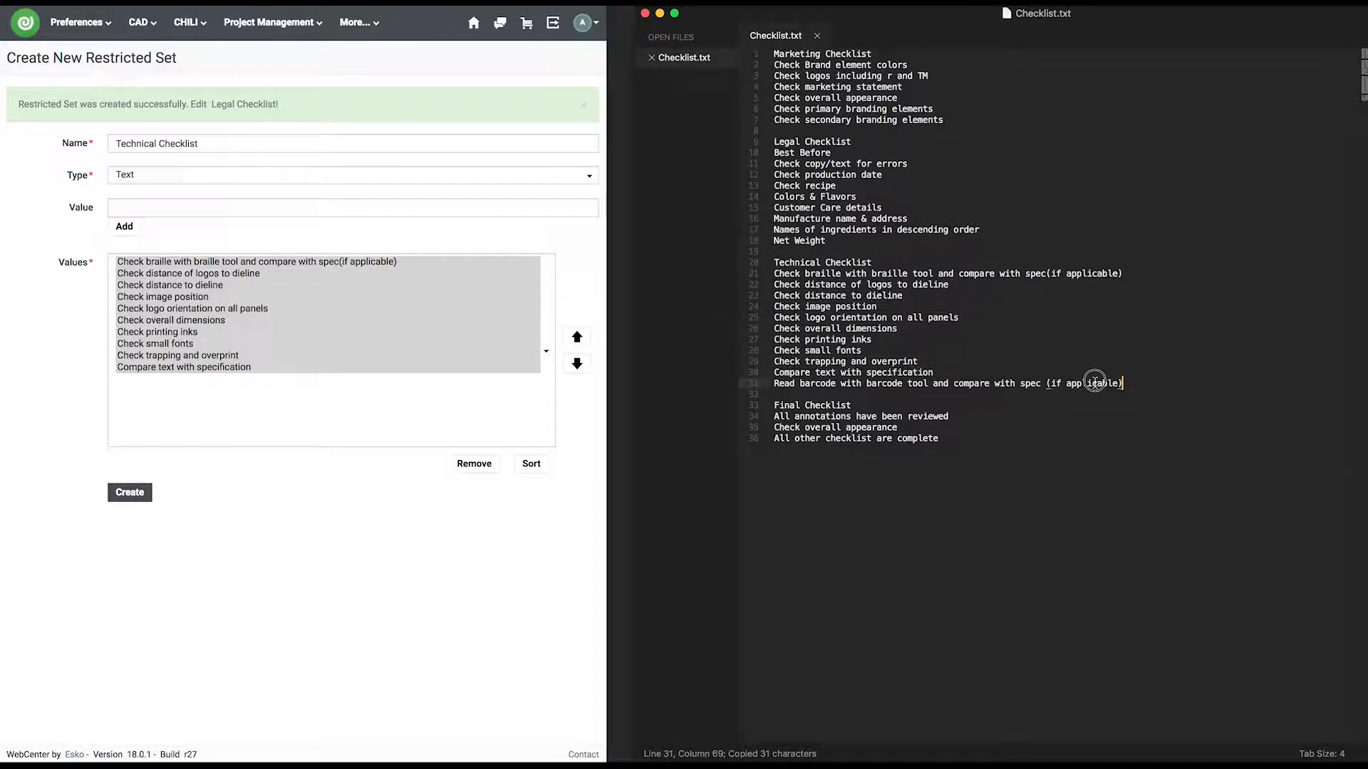
pyautogui.moveTo(1126, 384); pyautogui.dragTo(774, 384)
pyautogui.click(130, 493)
# - Name the next restricted set Final Checklist and set its type to Text
pyautogui.moveTo(853, 405); pyautogui.dragTo(770, 405)
pyautogui.press('super+c')
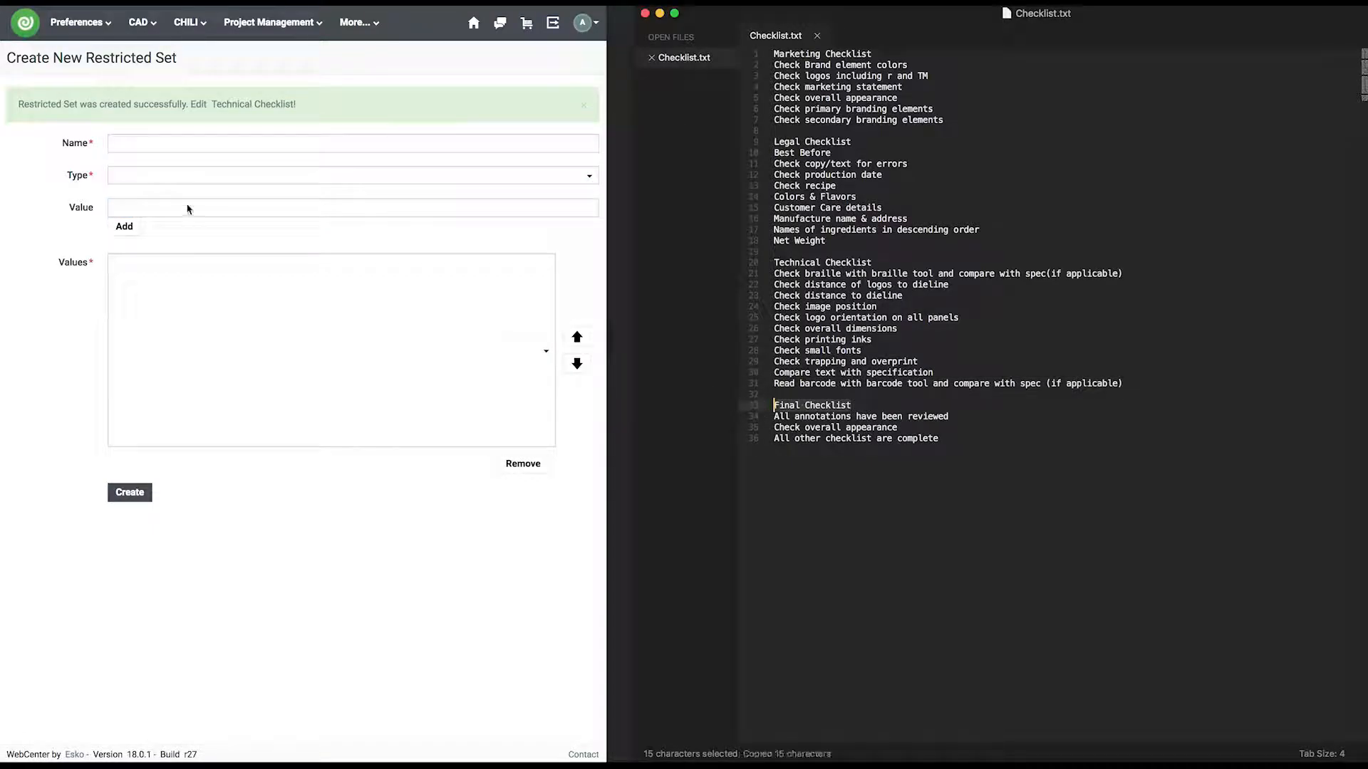
pyautogui.click(140, 144)
pyautogui.click(122, 176)
pyautogui.click(125, 293)
# - Add "All annotations have been reviewed", "Check overall appearance" and "All other checklist are complete" as values and create the Final Checklist set
pyautogui.click(150, 207)
pyautogui.press('super+v')
pyautogui.moveTo(949, 417); pyautogui.dragTo(773, 417)
pyautogui.press('super+c')
pyautogui.press('super+v')
pyautogui.click(124, 227)
pyautogui.press('super+c')
pyautogui.press('super+v')
pyautogui.moveTo(909, 428); pyautogui.dragTo(771, 439)
pyautogui.click(125, 227)
pyautogui.press('super+v')
pyautogui.click(124, 226)
pyautogui.click(130, 492)
# - Widen the browser window back to full width and start a new attribute from the Attributes list
pyautogui.click(620, 226)
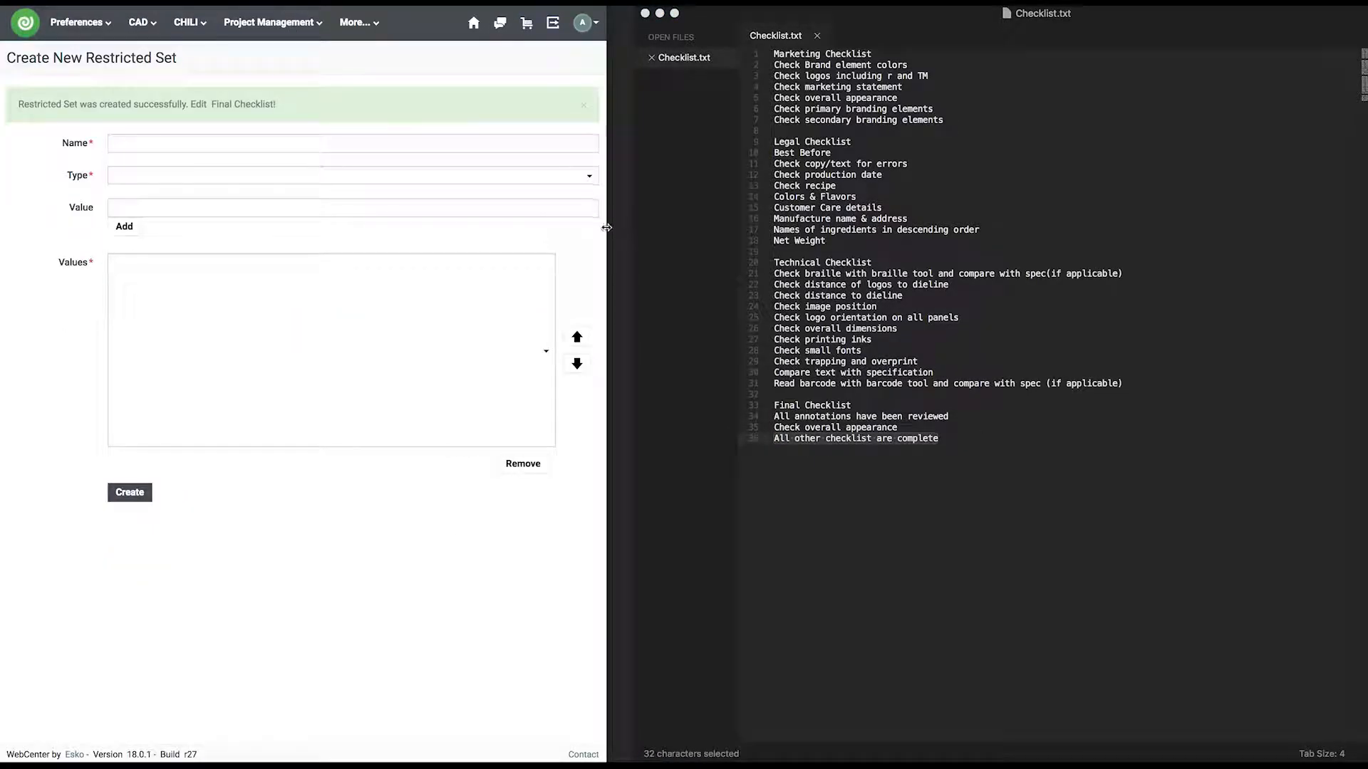
pyautogui.moveTo(975, 223); pyautogui.dragTo(1361, 209)
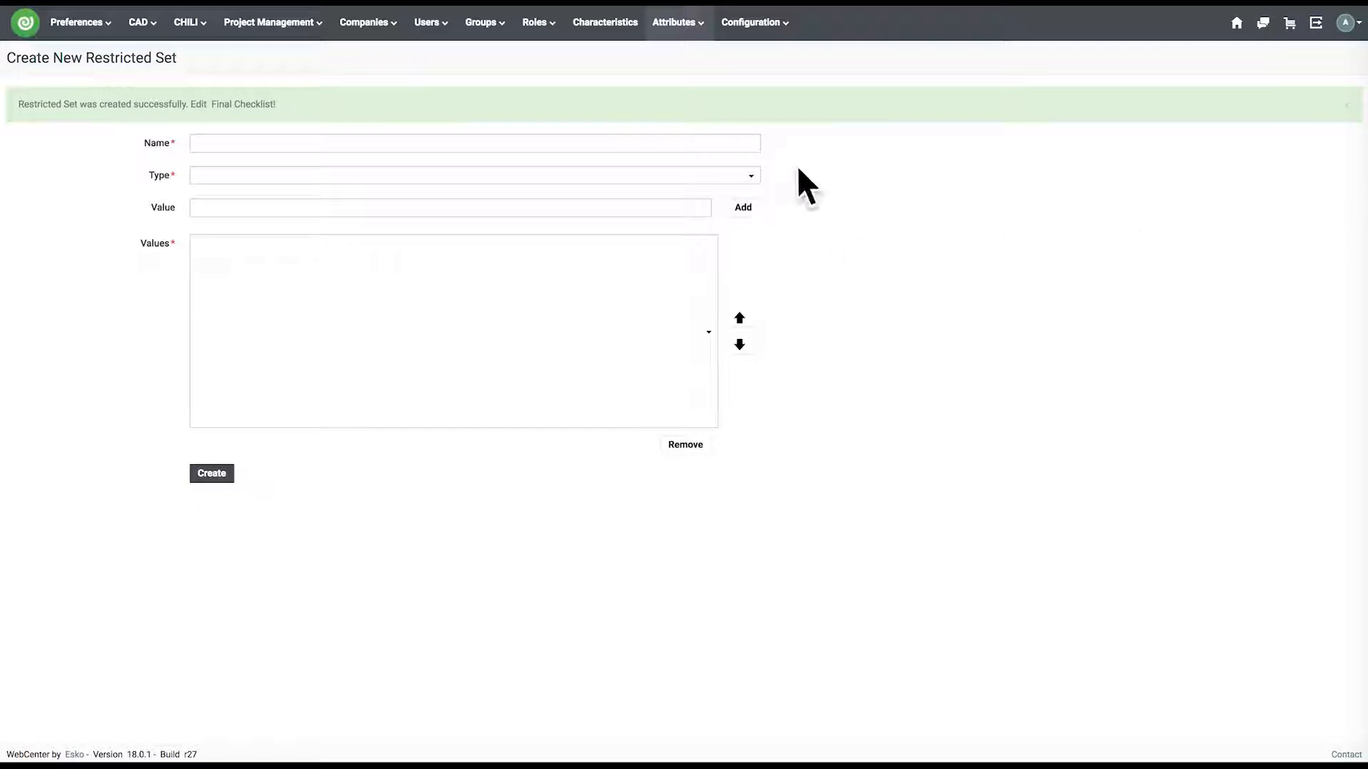
pyautogui.click(676, 24)
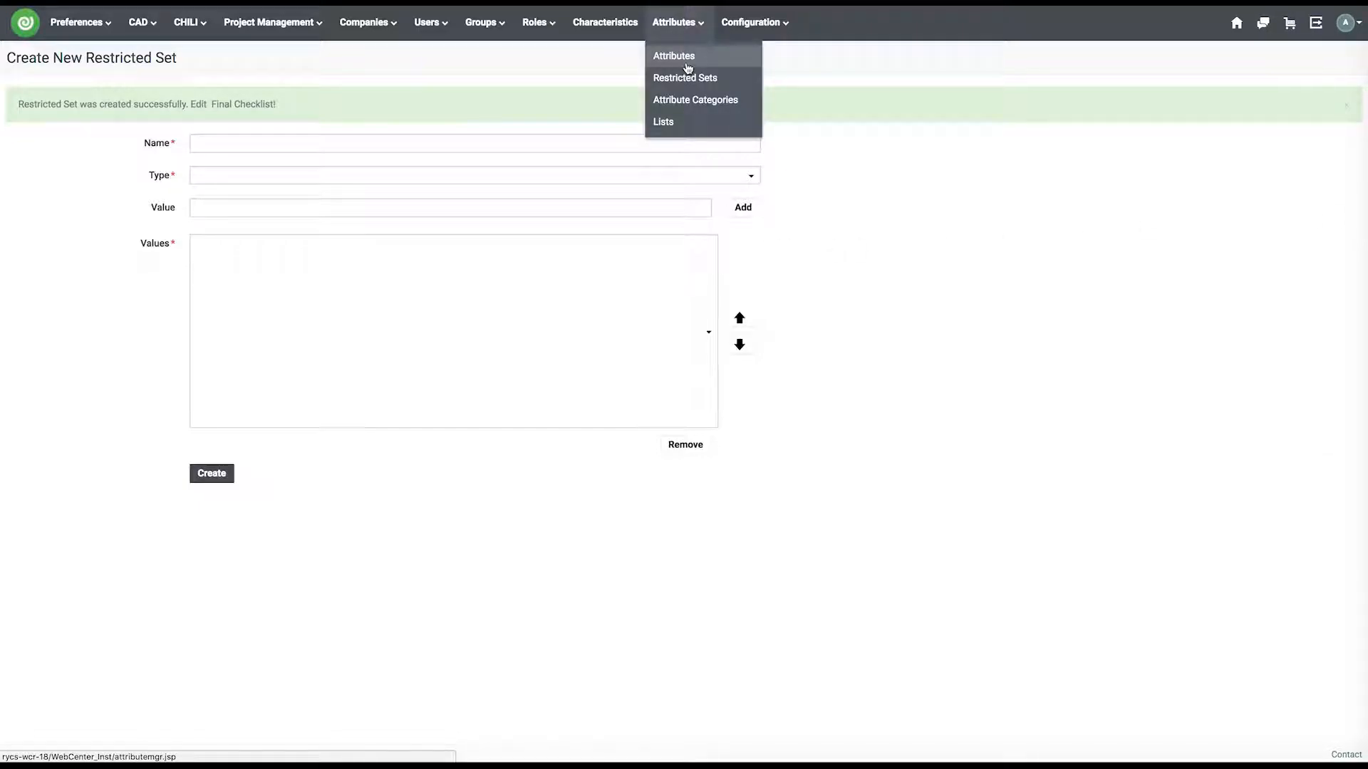
pyautogui.click(674, 60)
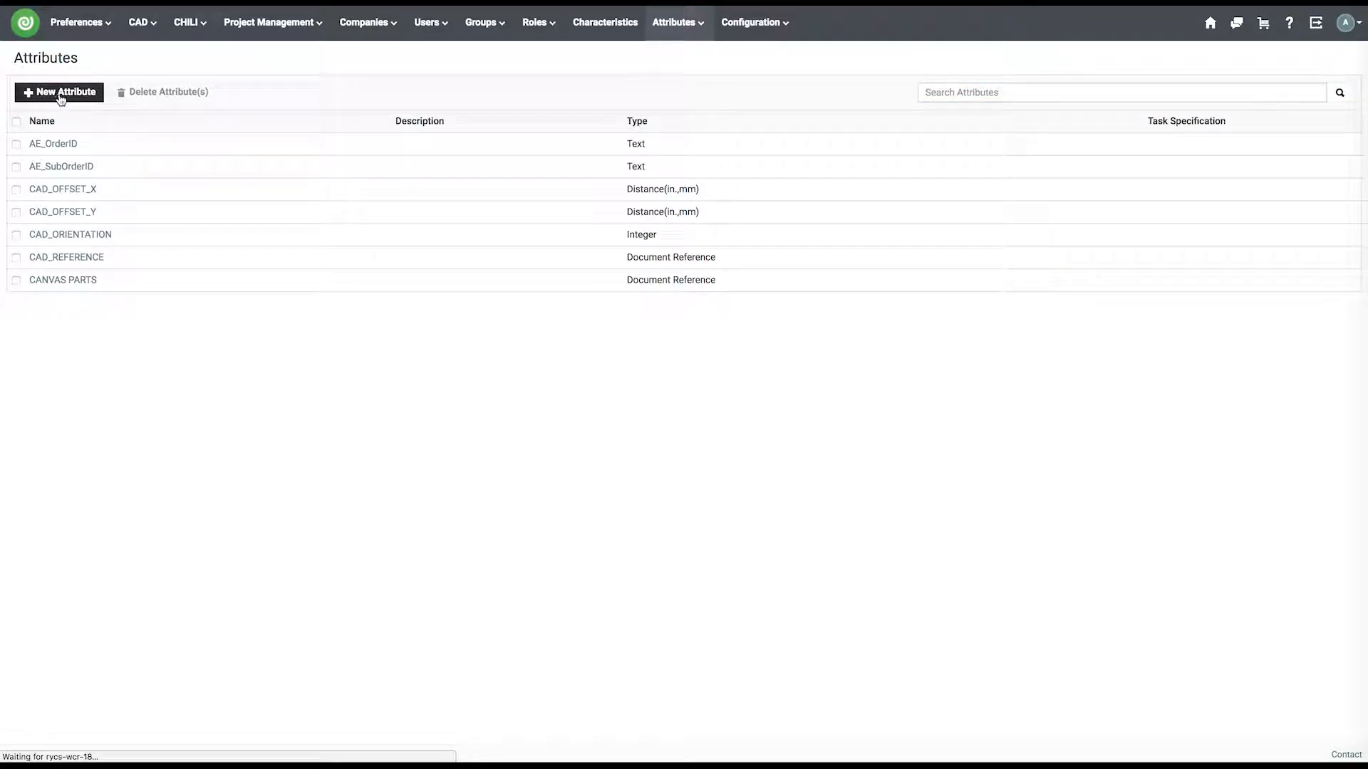
pyautogui.click(61, 94)
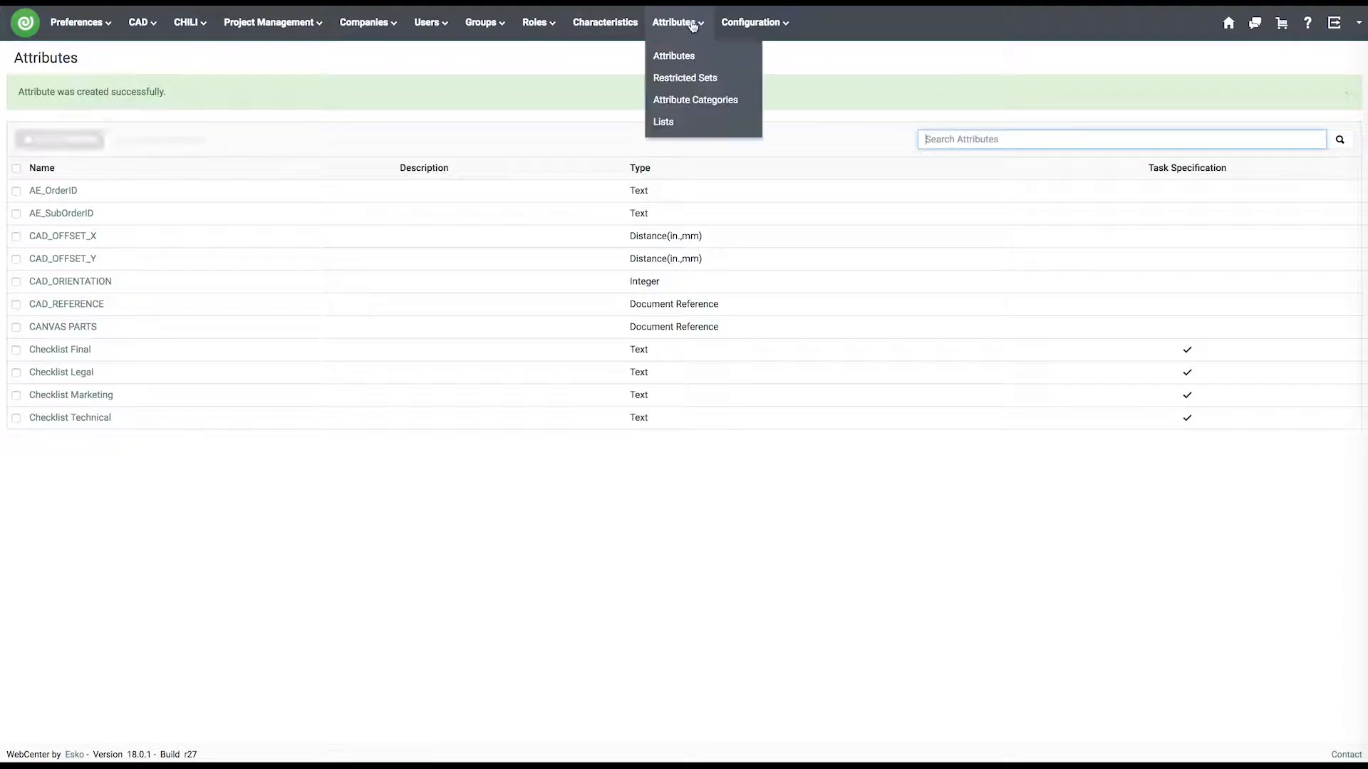
# - Create a new attribute category named Doc_Cat
pyautogui.click(675, 99)
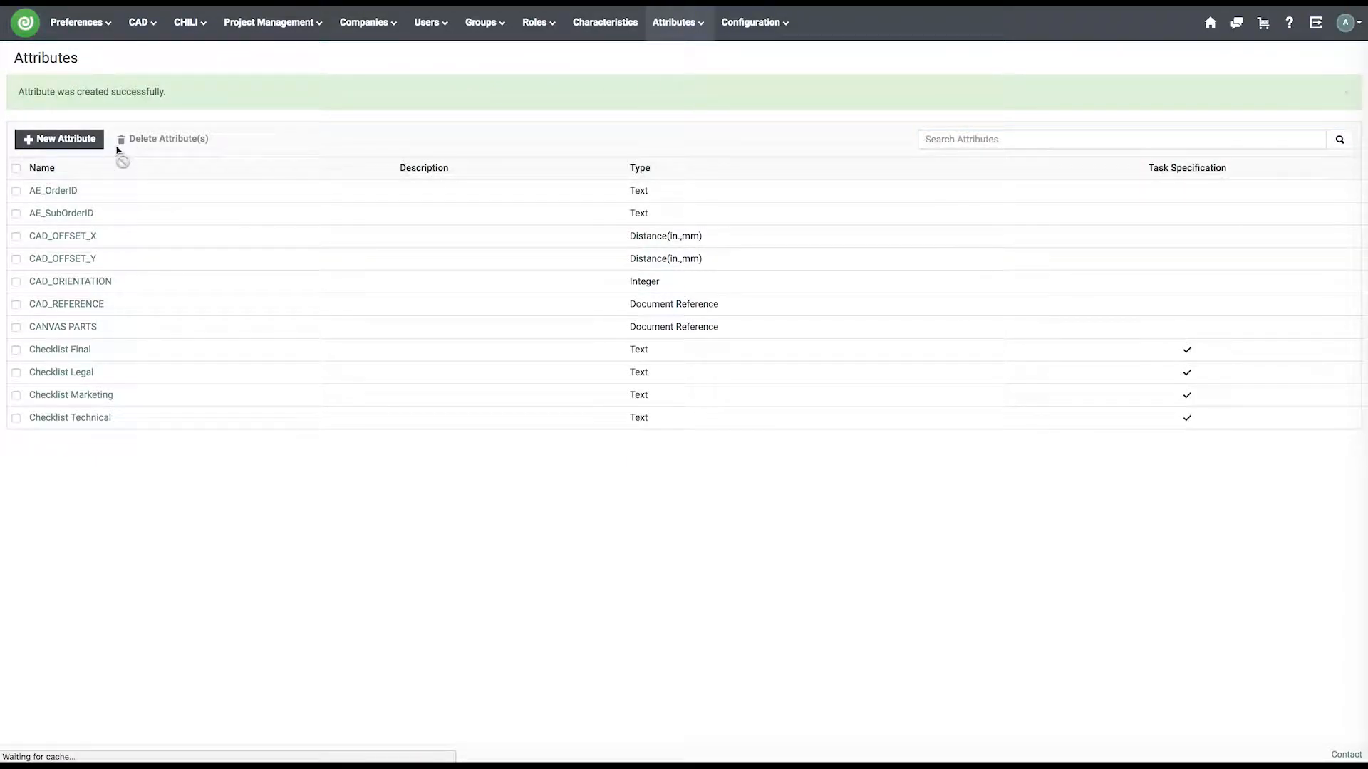
pyautogui.click(71, 94)
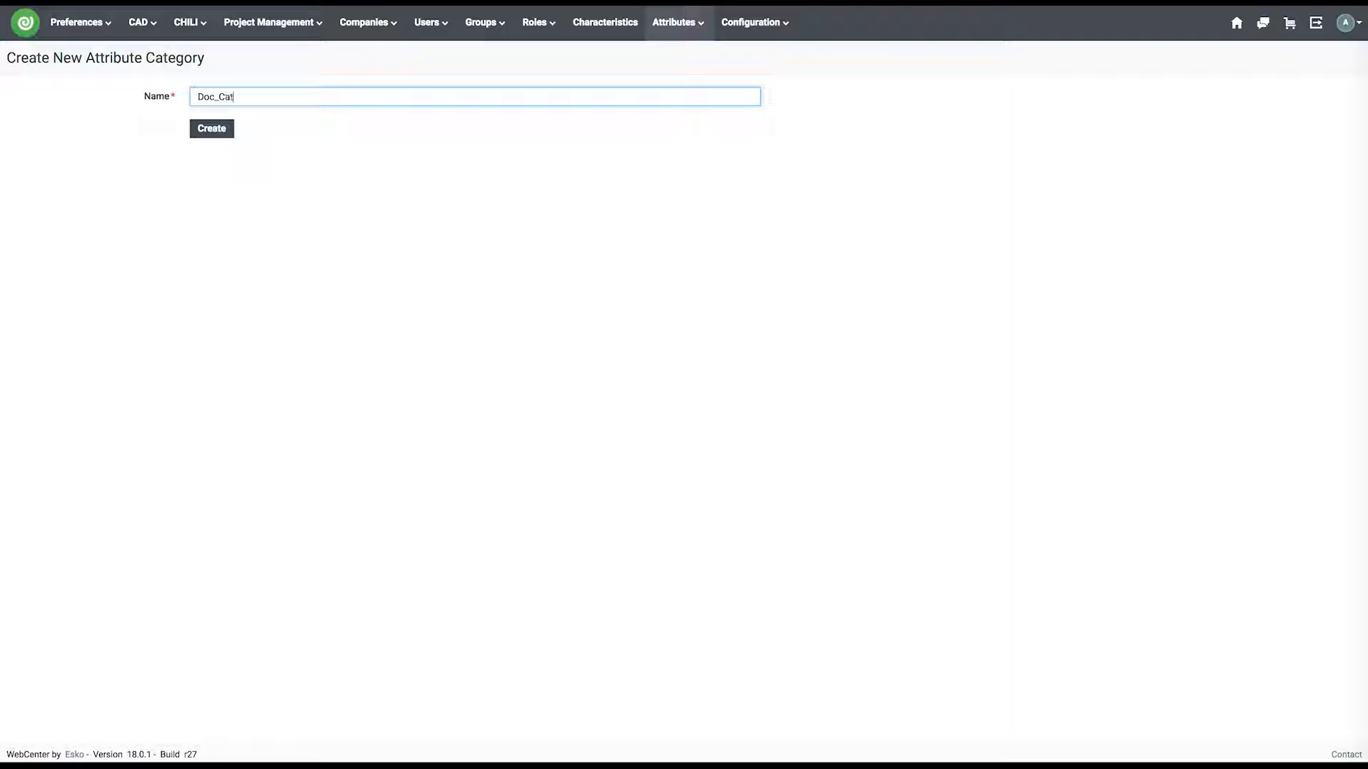
pyautogui.click(225, 135)
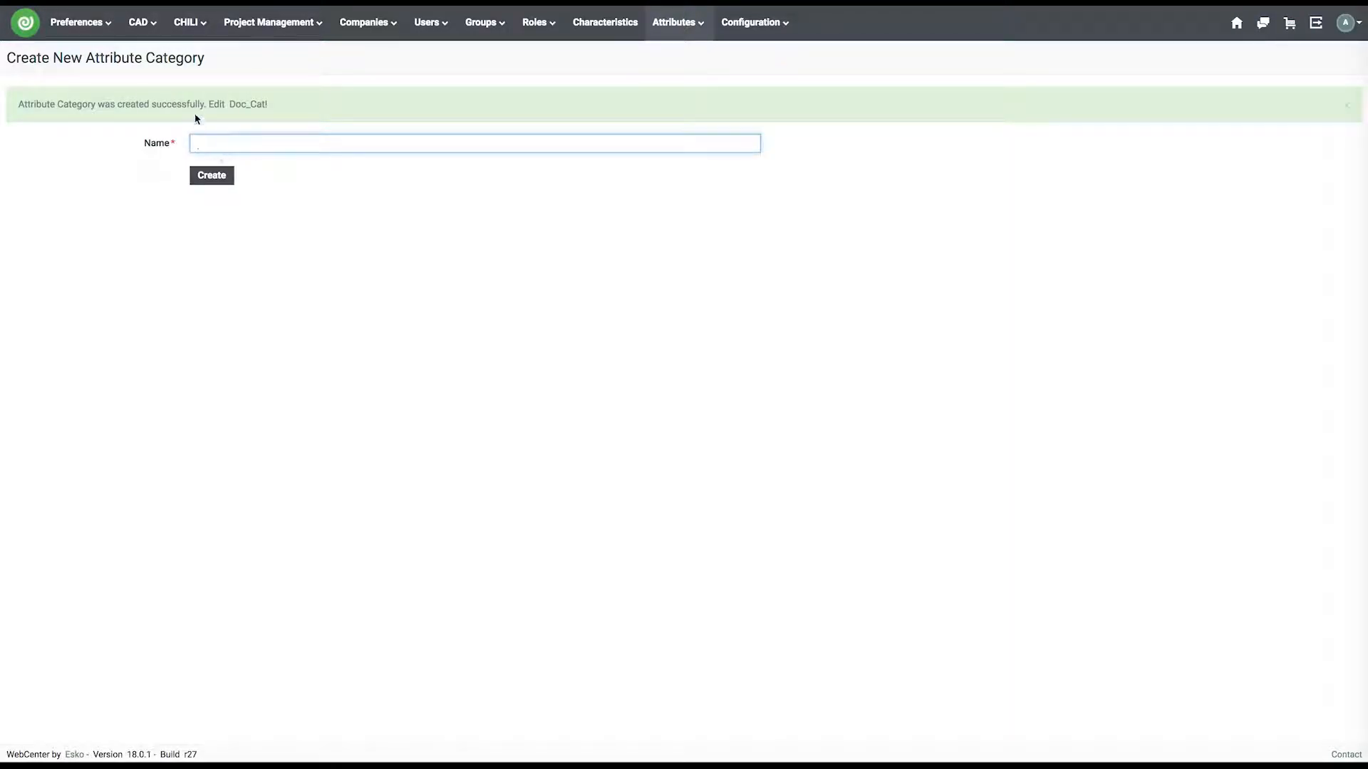
# - Open the Doc_Cat category for editing, switch it to grid layout and remove the header bar row
pyautogui.click(203, 107)
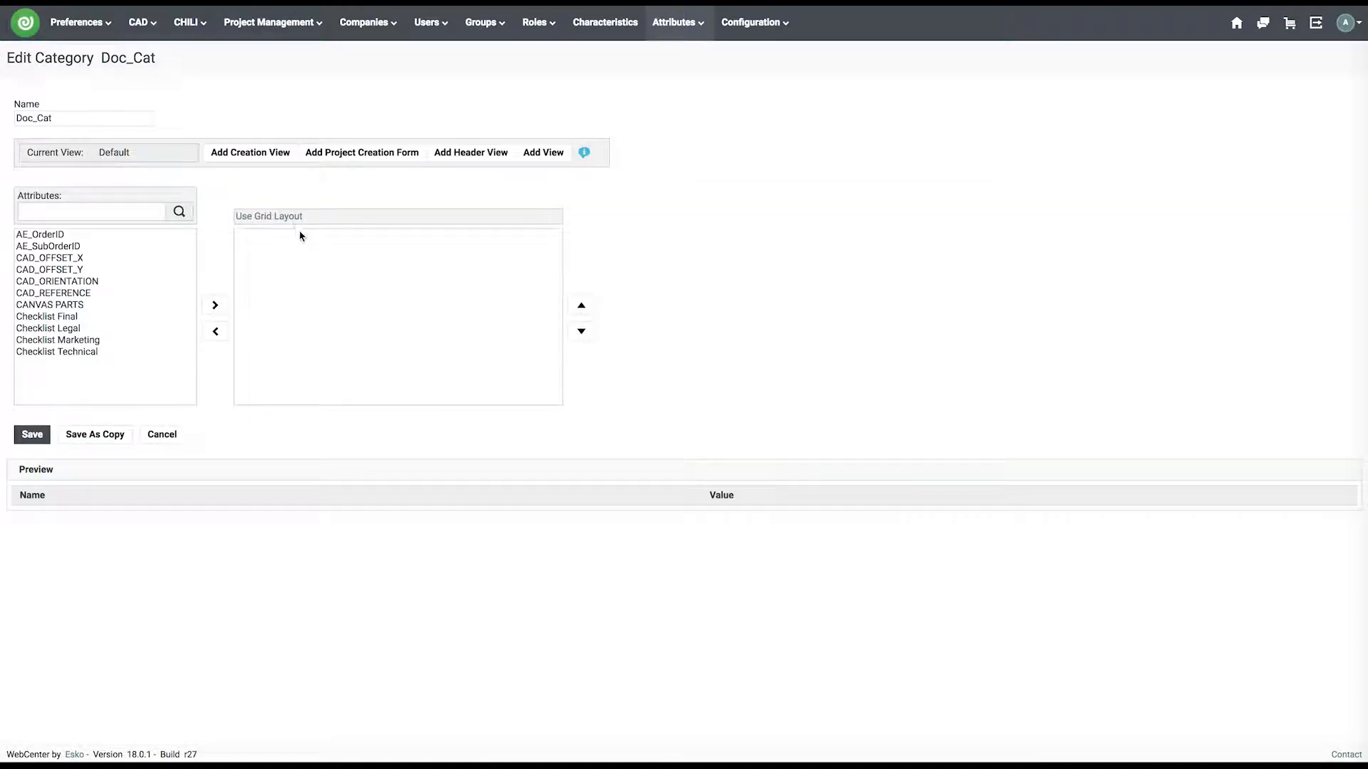
pyautogui.click(259, 216)
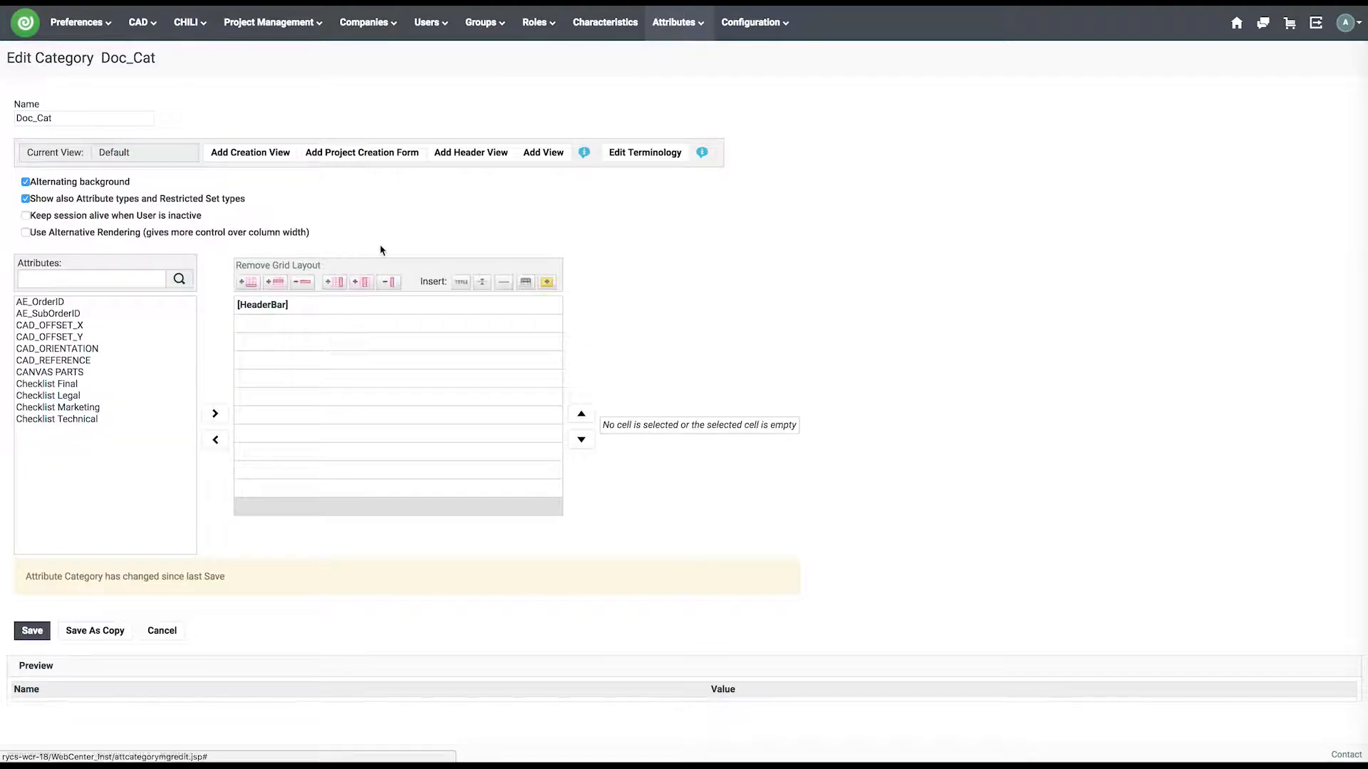
pyautogui.click(299, 305)
pyautogui.click(302, 282)
pyautogui.click(806, 77)
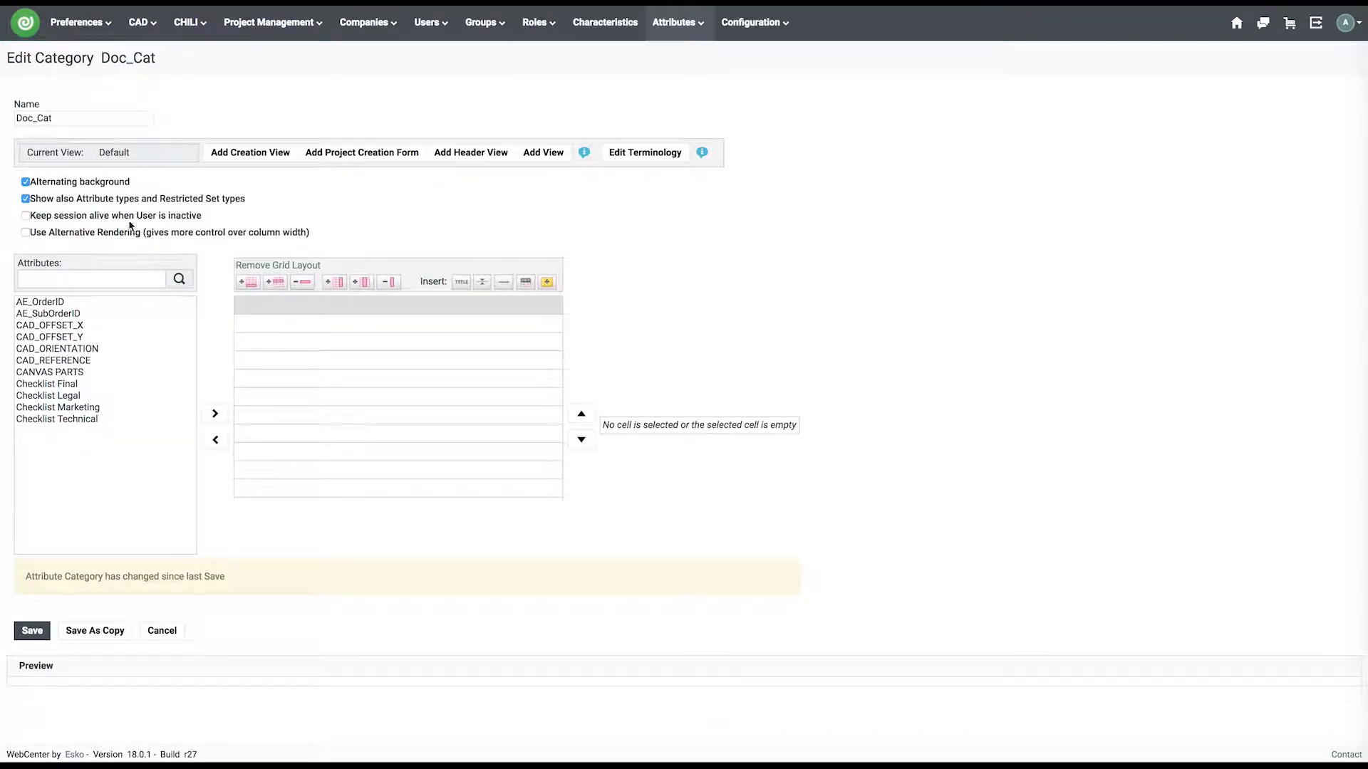
# - Place the Checklist Legal attribute in the first grid row and Checklist Marketing in the second row
pyautogui.click(87, 387)
pyautogui.click(84, 396)
pyautogui.click(215, 413)
pyautogui.click(67, 408)
pyautogui.click(260, 325)
pyautogui.click(100, 409)
pyautogui.click(213, 413)
# - Place the Checklist Technical attribute in the third grid row and Checklist Final in the fourth row
pyautogui.click(120, 421)
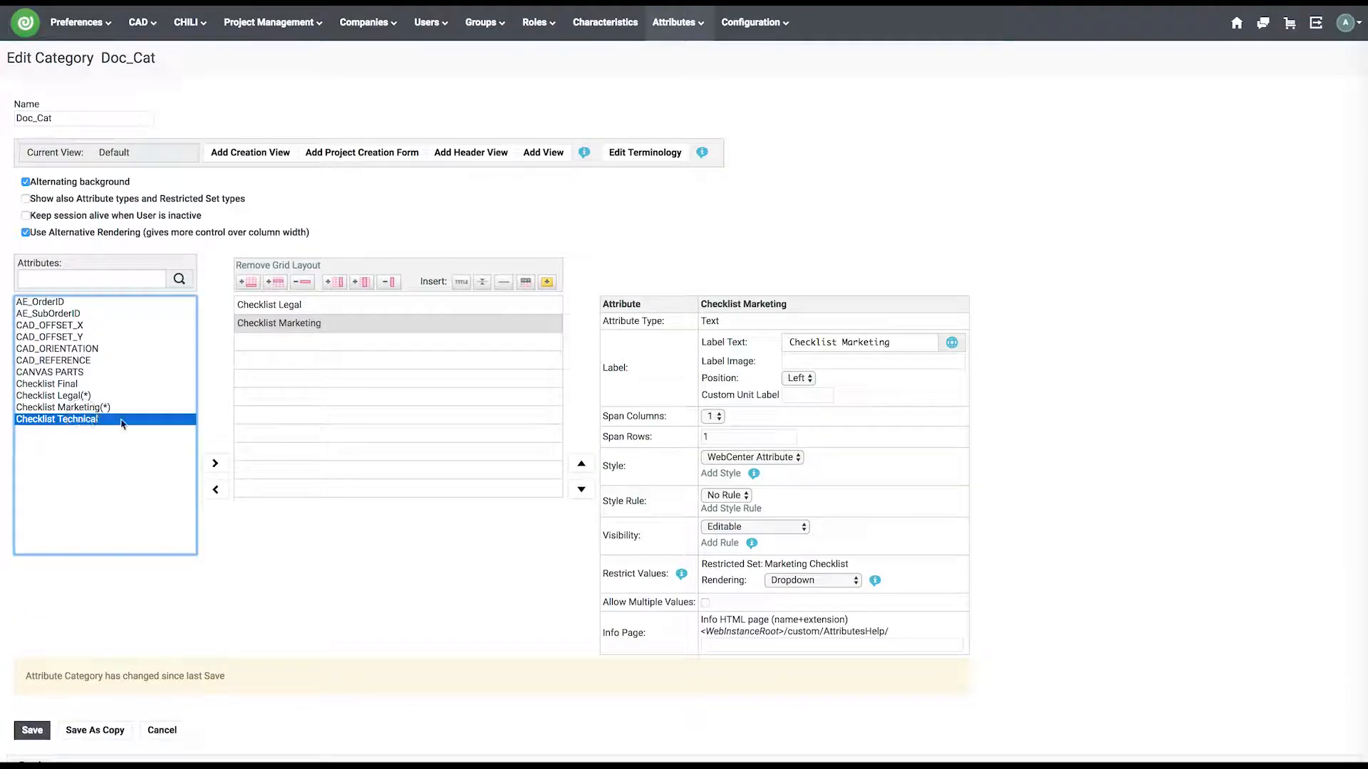
pyautogui.click(216, 464)
pyautogui.click(752, 86)
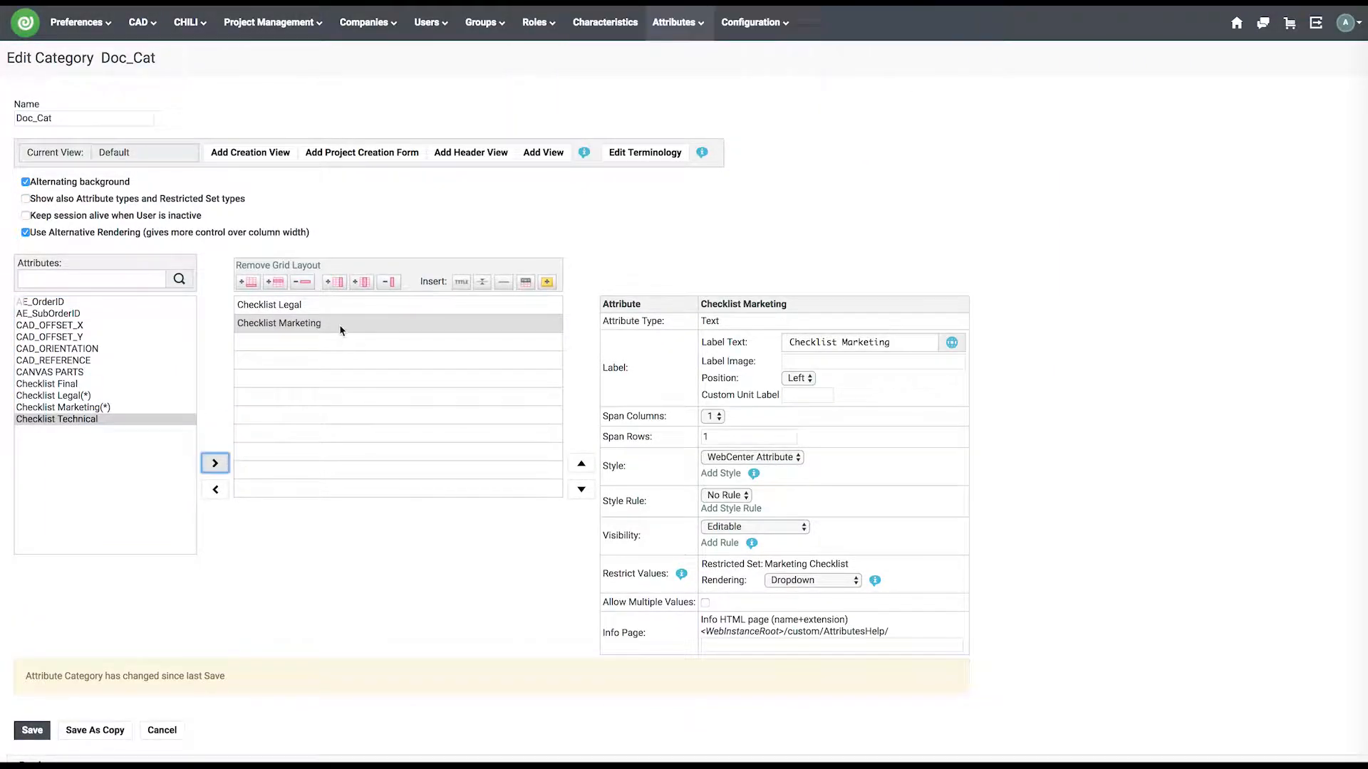
pyautogui.click(339, 341)
pyautogui.click(214, 413)
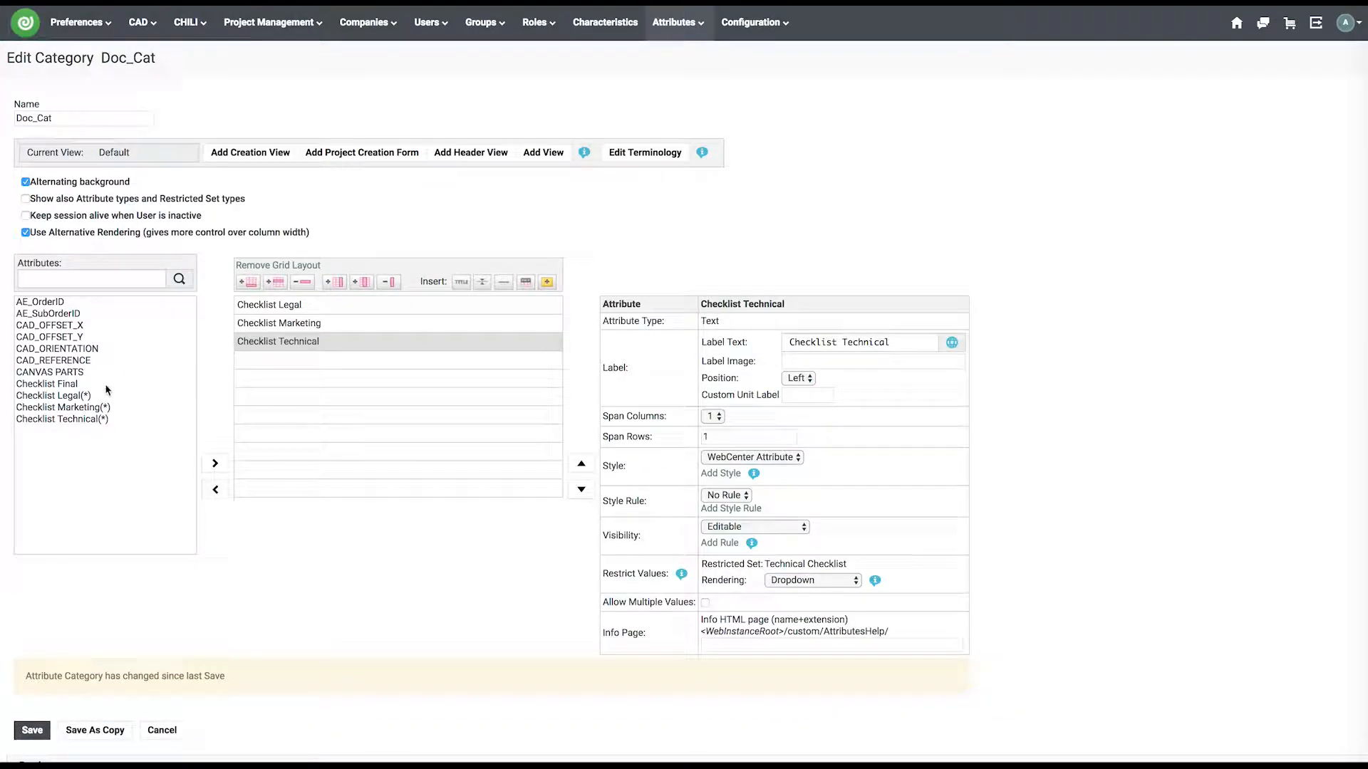
pyautogui.click(260, 360)
pyautogui.click(84, 384)
pyautogui.click(221, 421)
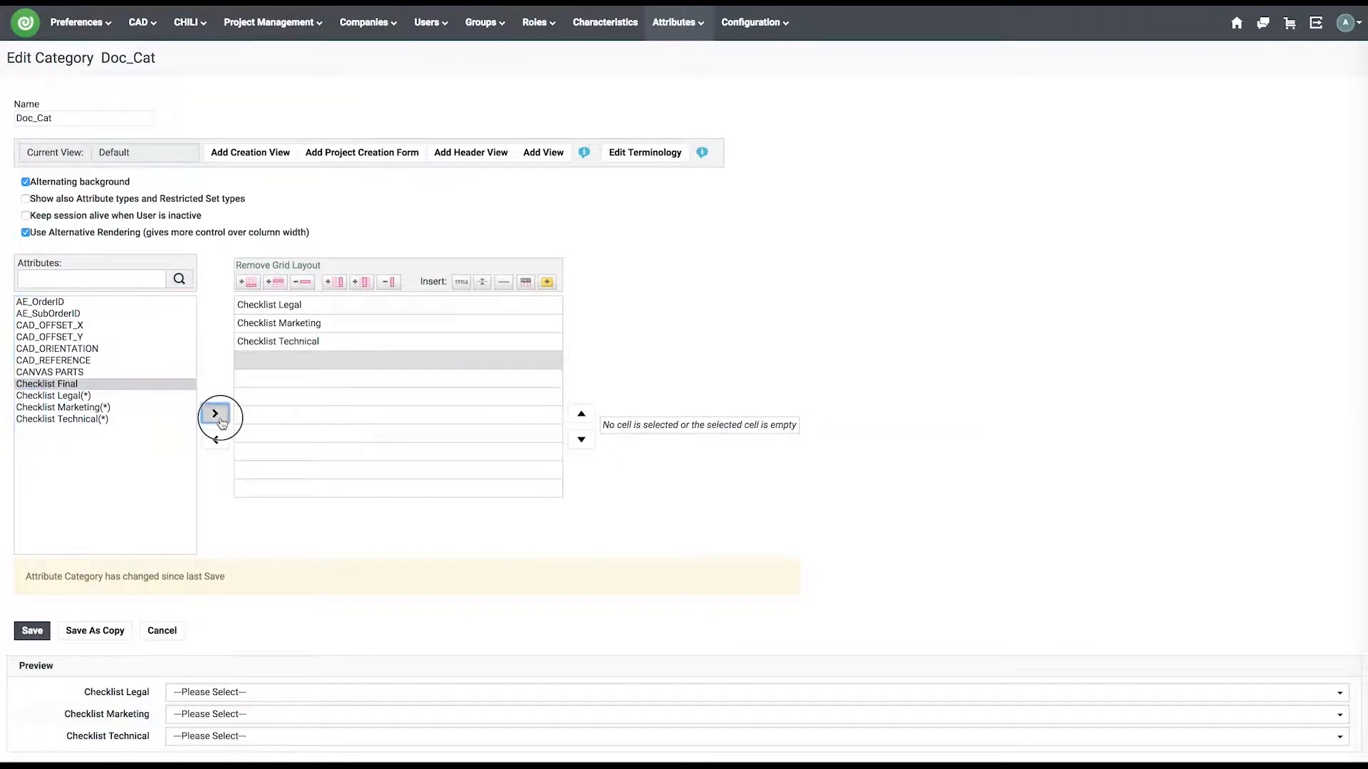
# - Set Checklist Legal to Radio/Checkboxes rendering with 1 column, Align Left alignment and labels on the right
pyautogui.scroll(-2, 294, 467)
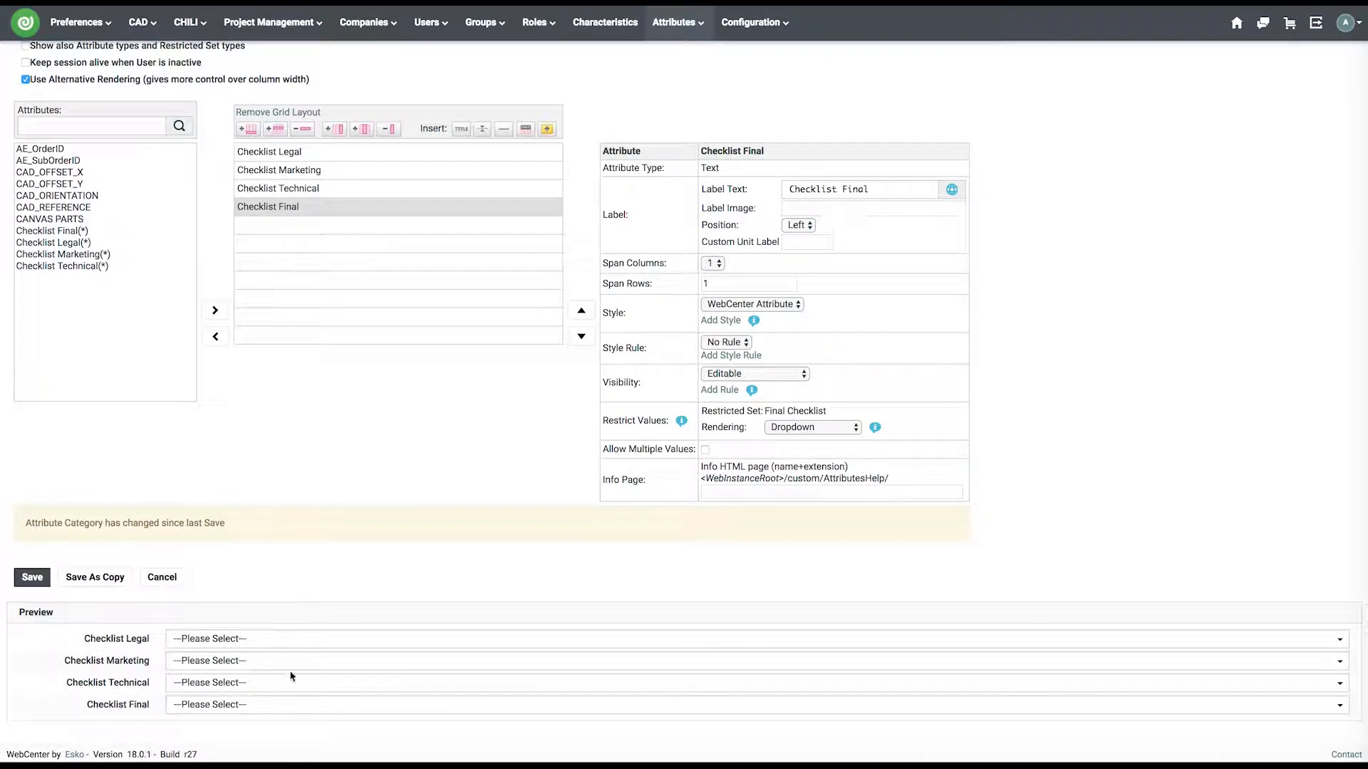
pyautogui.click(287, 645)
pyautogui.click(284, 648)
pyautogui.click(328, 152)
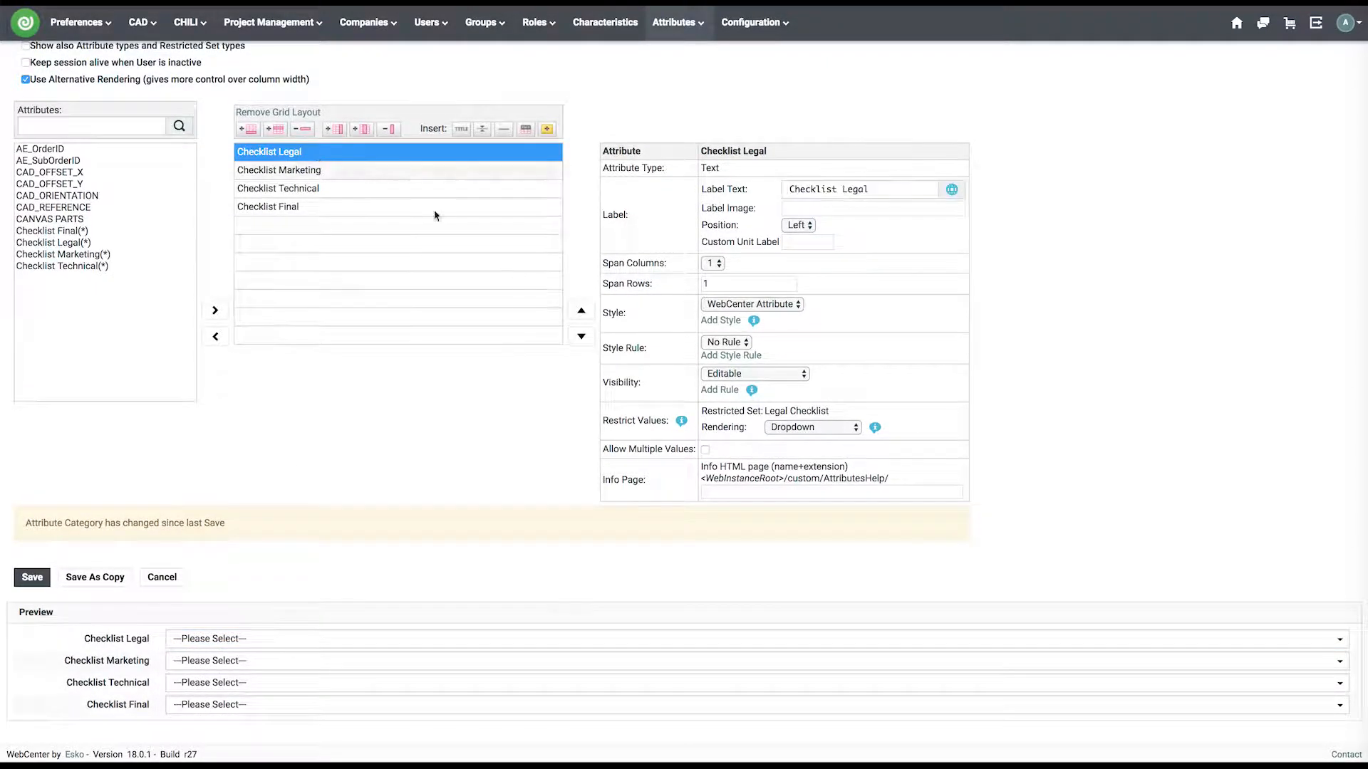
pyautogui.click(813, 431)
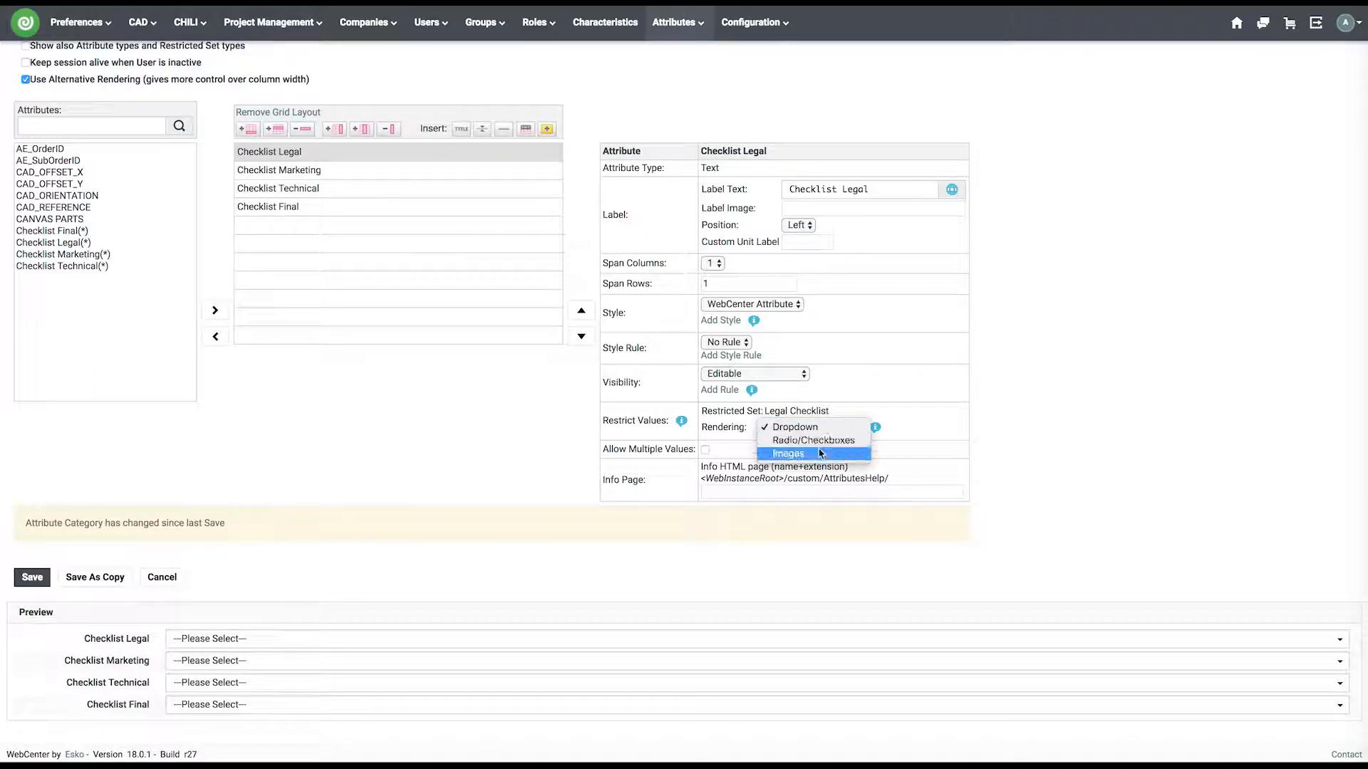
pyautogui.click(821, 441)
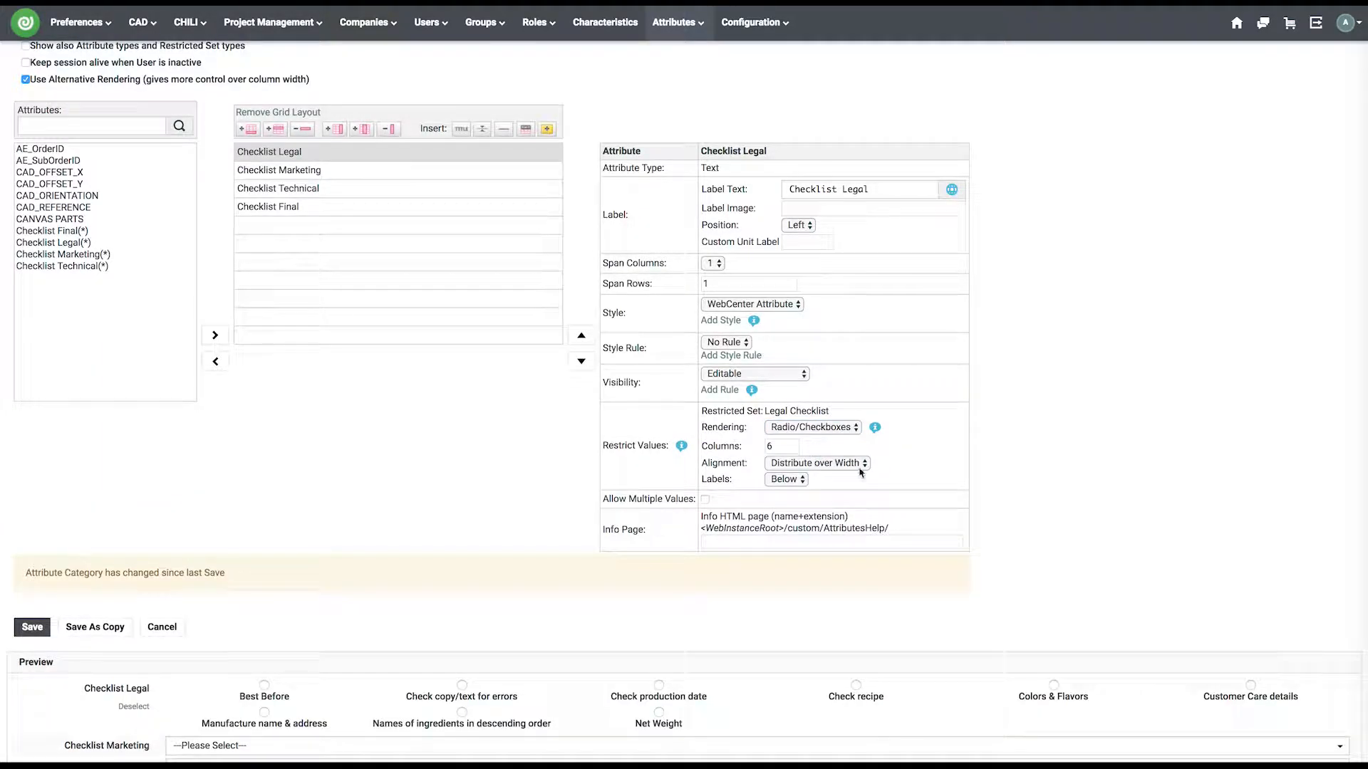
pyautogui.click(812, 463)
pyautogui.click(791, 480)
pyautogui.click(783, 479)
pyautogui.click(787, 468)
pyautogui.click(786, 446)
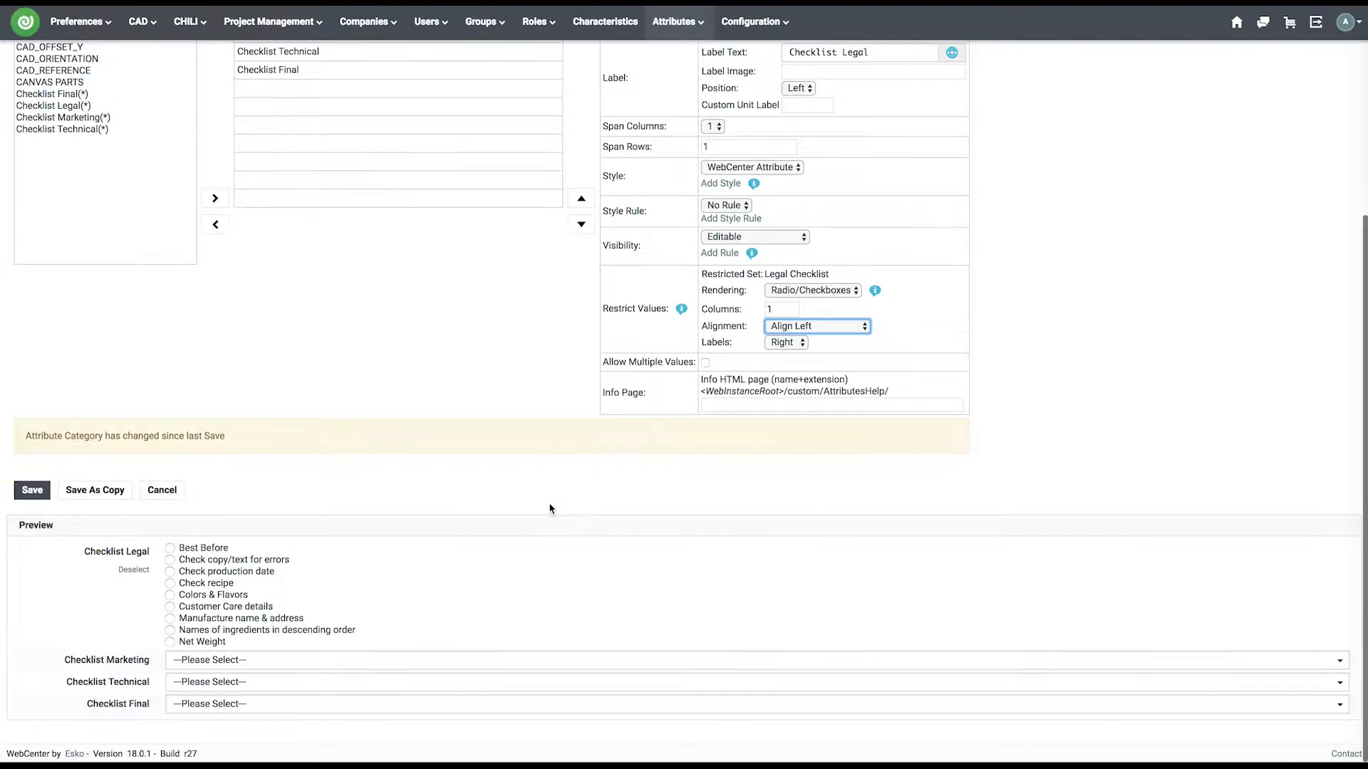
# - Allow multiple values for all four checklists and give Marketing, Technical and Final Radio/Checkboxes rendering with 1 column, Align Left and right labels
pyautogui.scroll(2, 565, 456)
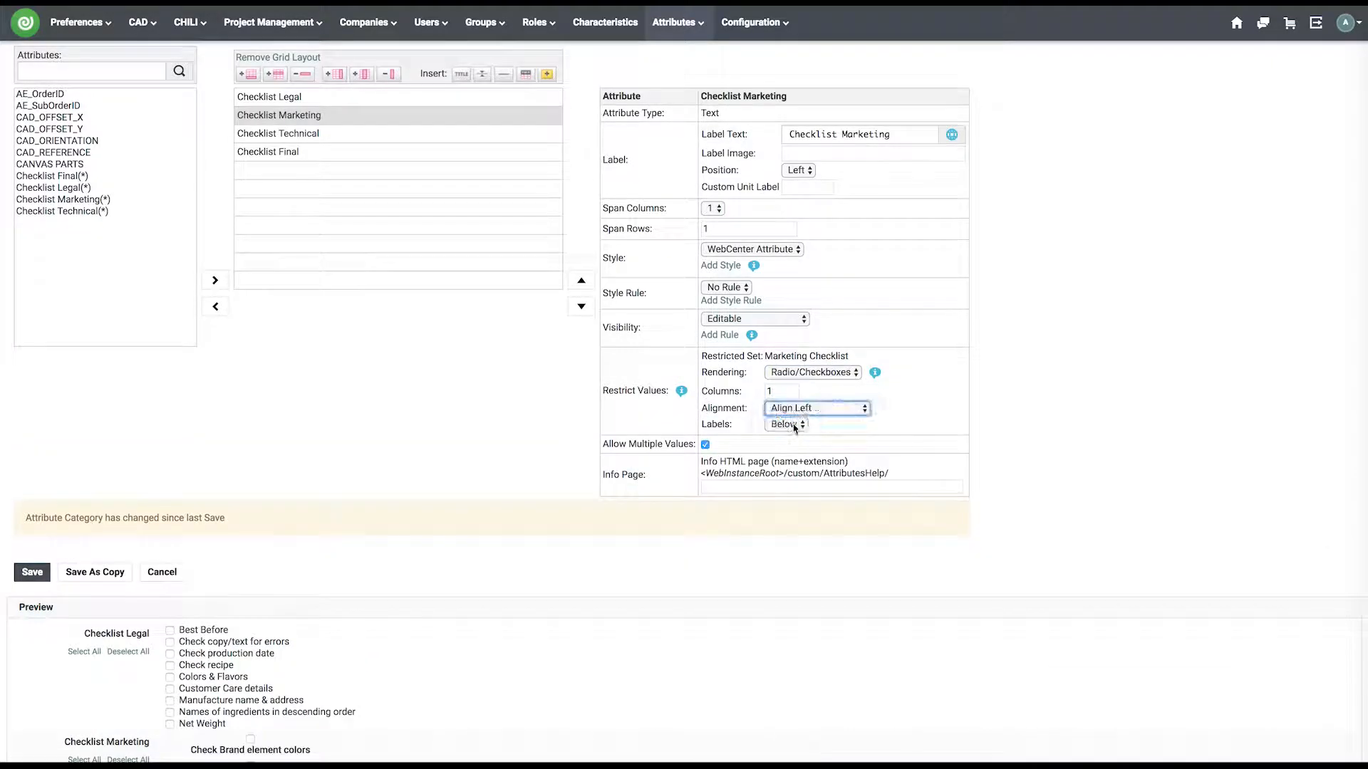
pyautogui.scroll(-2, 538, 444)
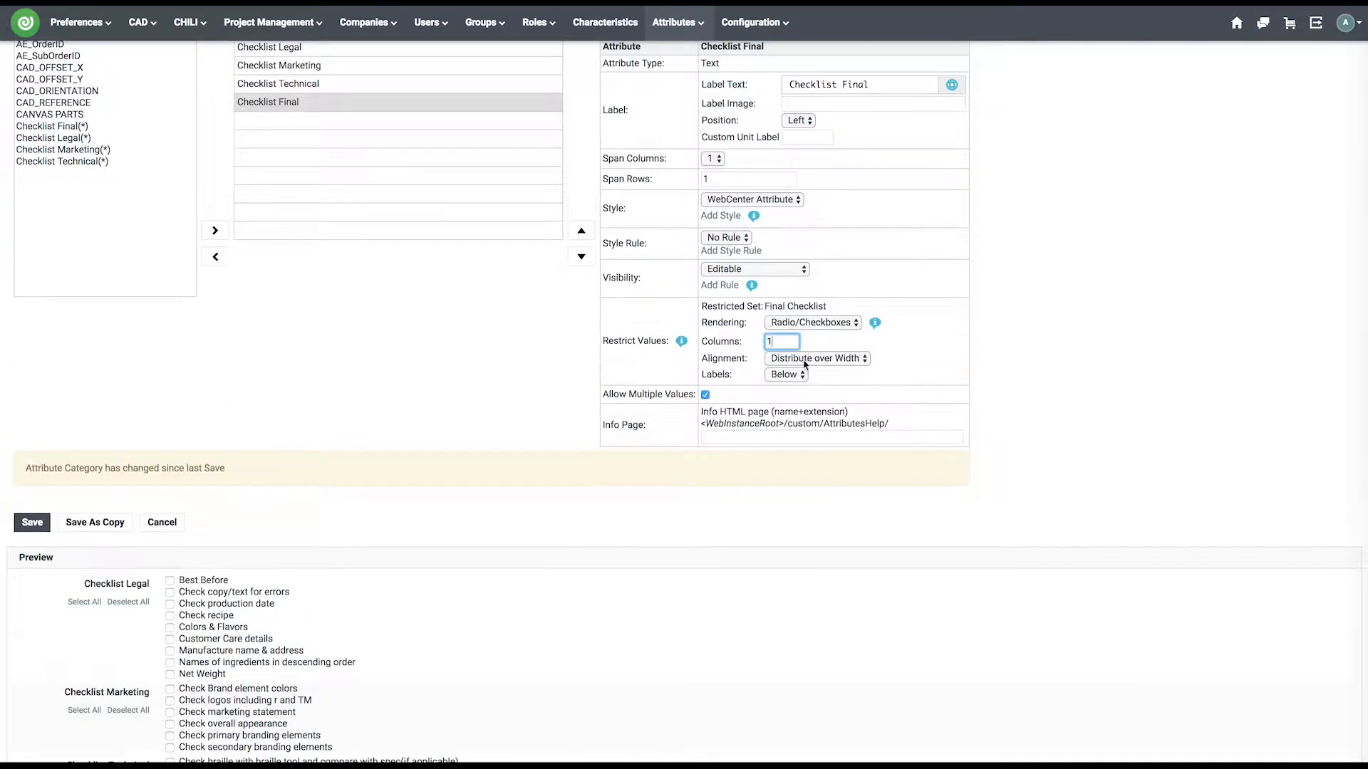
pyautogui.scroll(-2, 384, 354)
pyautogui.scroll(5, 381, 352)
pyautogui.scroll(-5, 381, 350)
# - Insert title rows Legal Checklist, Marketing Checklist, Technical Checklist and Final Checklist above their matching attributes in the grid
pyautogui.scroll(7, 379, 349)
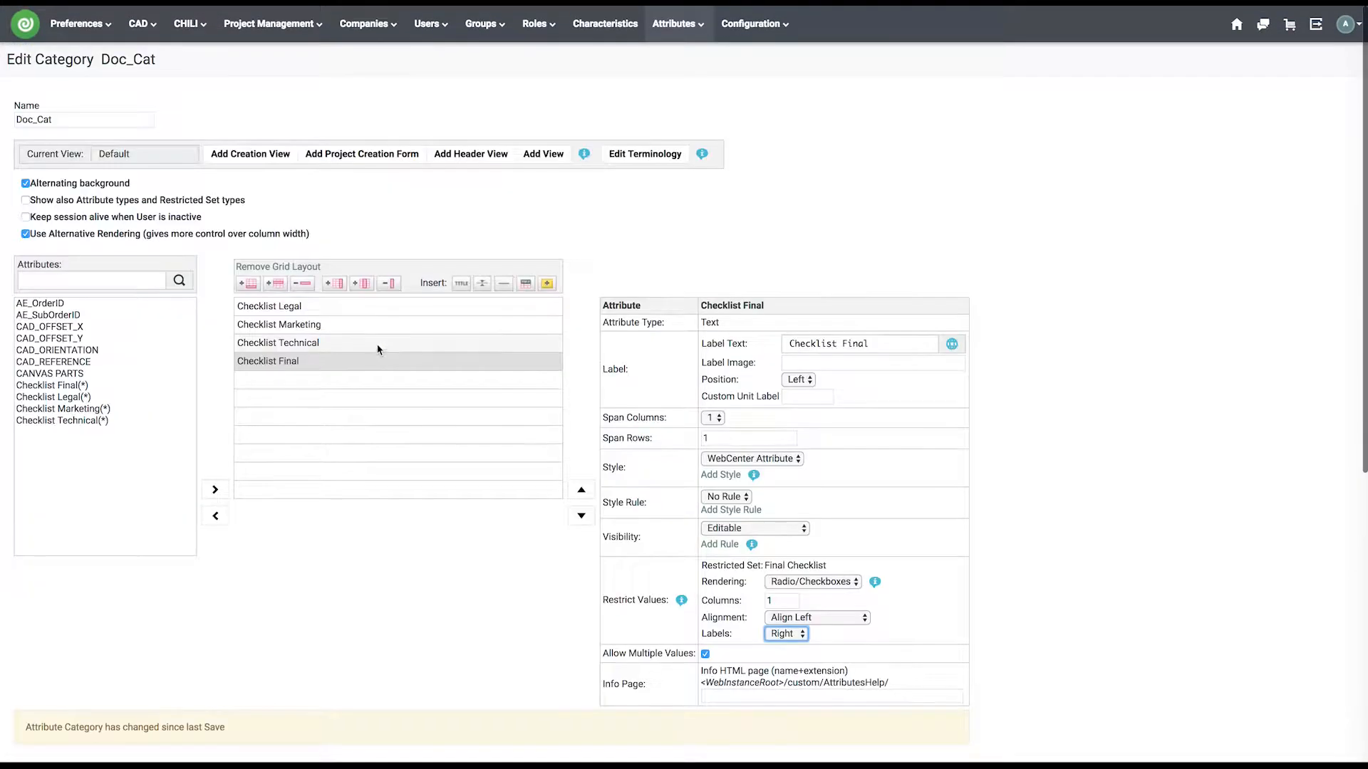
pyautogui.click(283, 304)
pyautogui.click(462, 282)
pyautogui.write('Checklist')
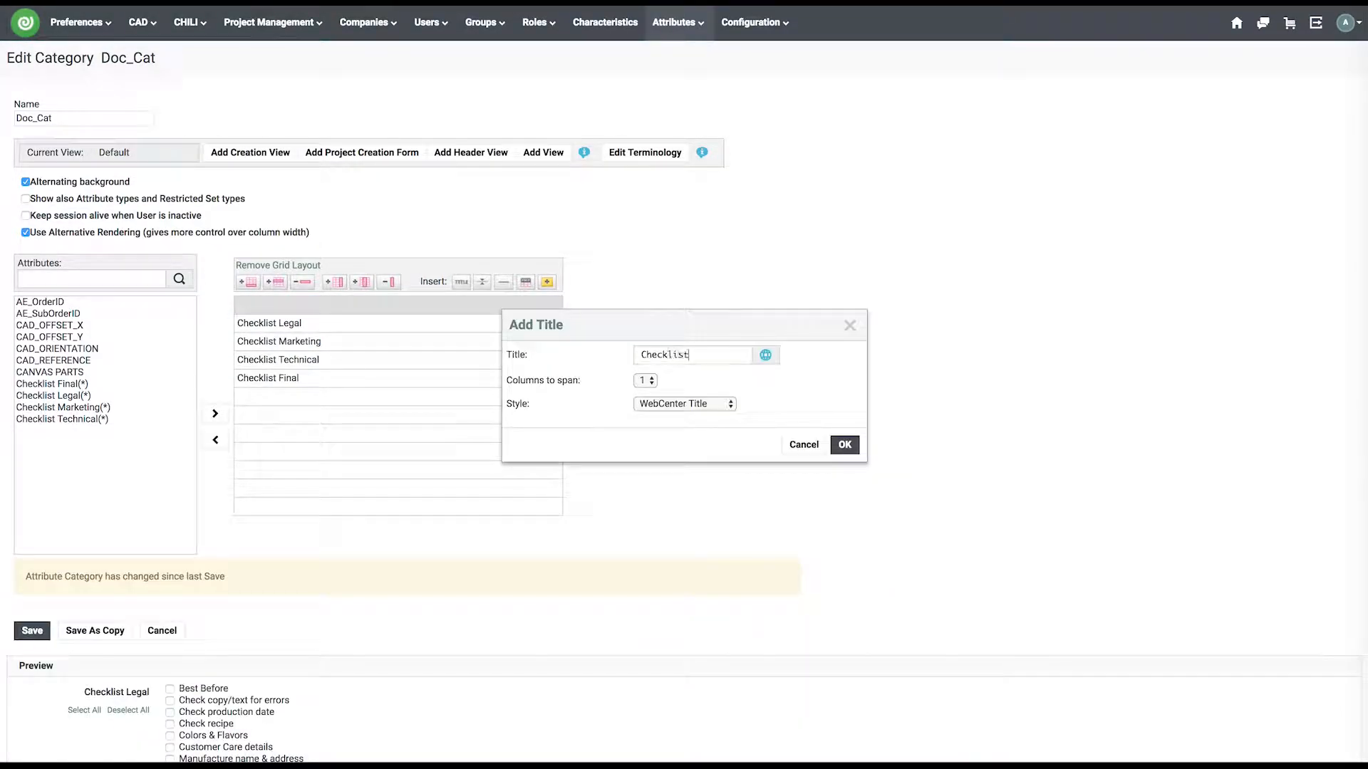
pyautogui.press('Return')
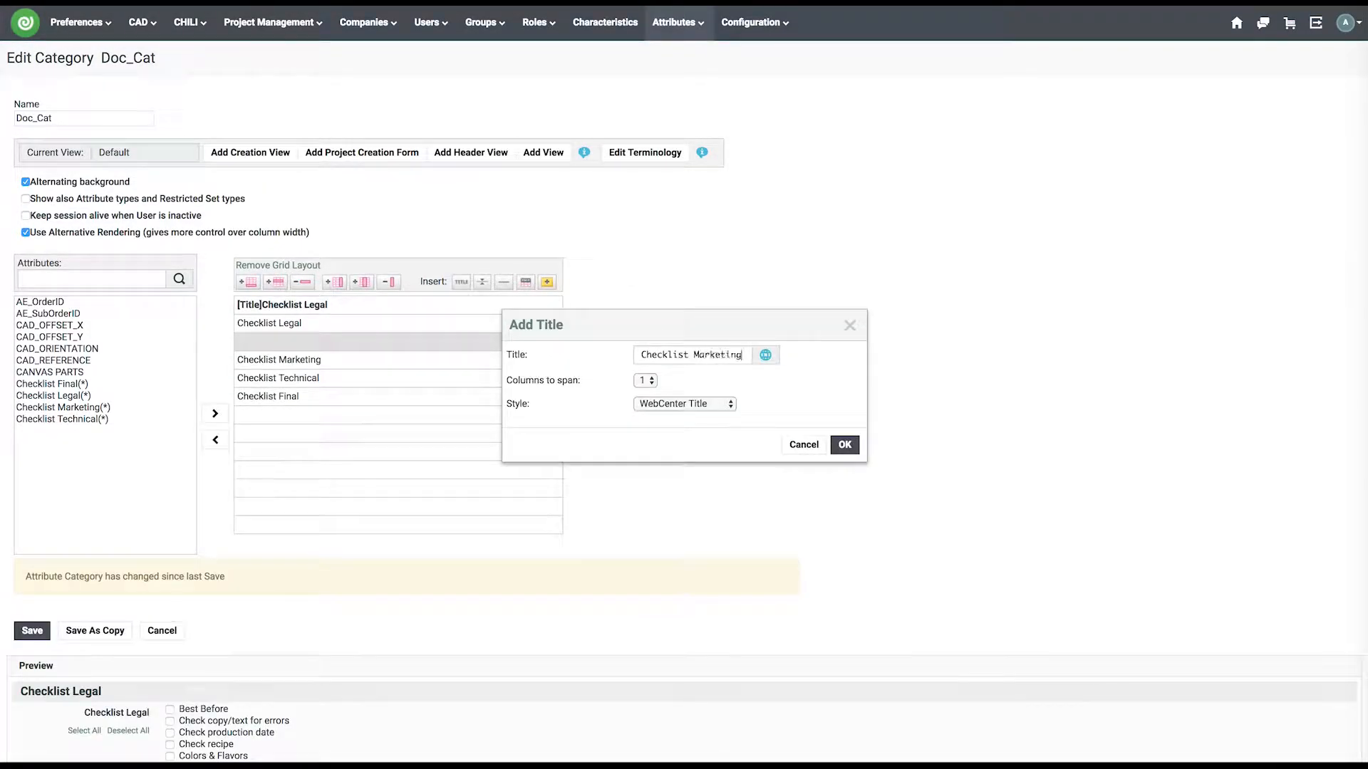
pyautogui.press('Return')
pyautogui.click(283, 304)
pyautogui.write('Legal')
pyautogui.click(462, 282)
# - Check the category preview and the settings of each checklist attribute, and save the Doc_Cat category
pyautogui.scroll(-5, 479, 590)
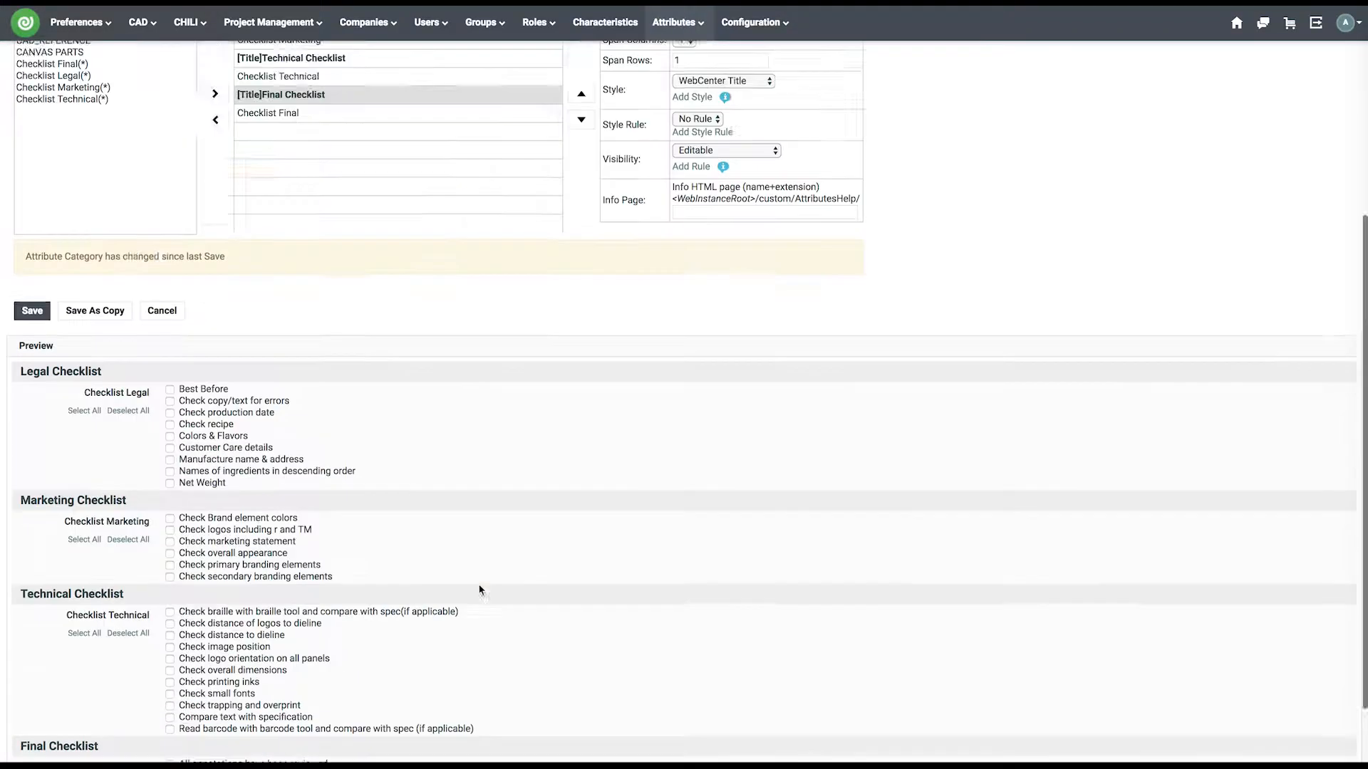
pyautogui.scroll(-2, 479, 590)
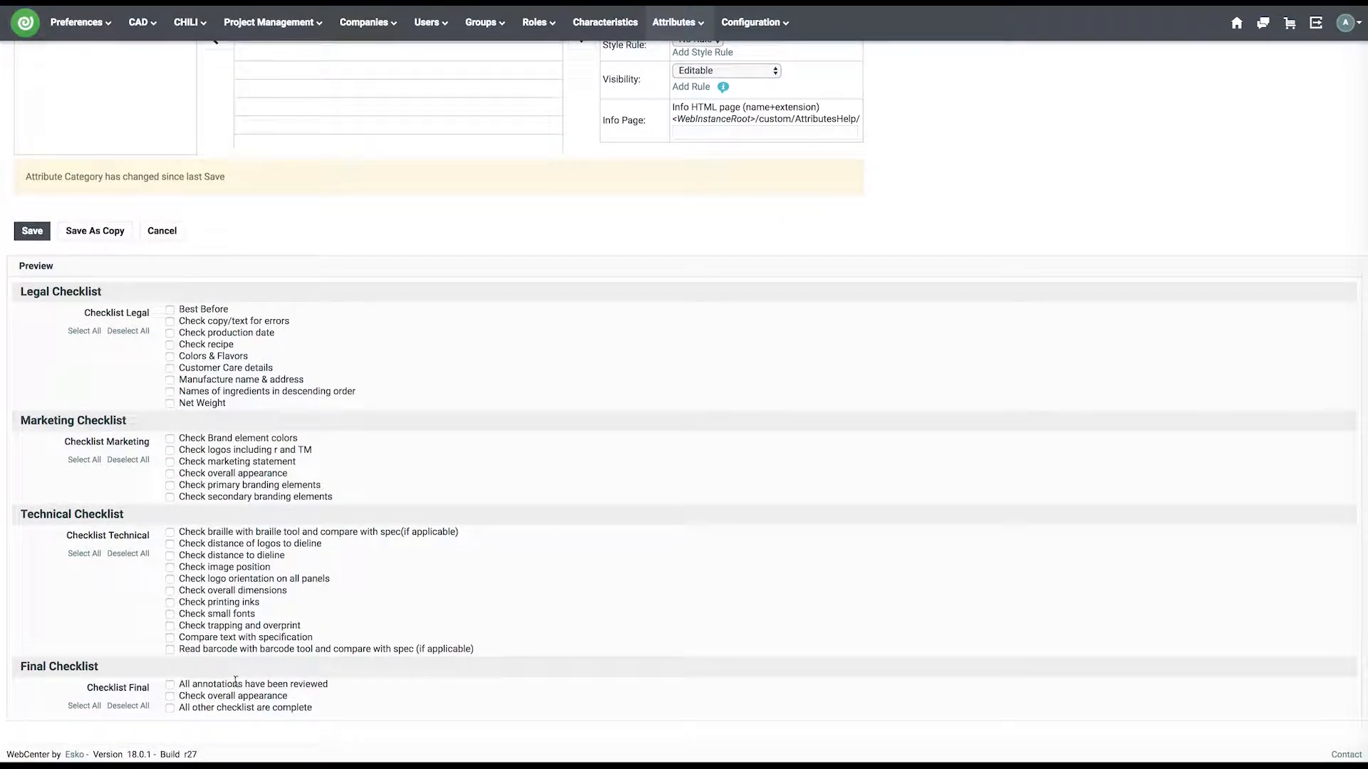
pyautogui.scroll(6, 305, 562)
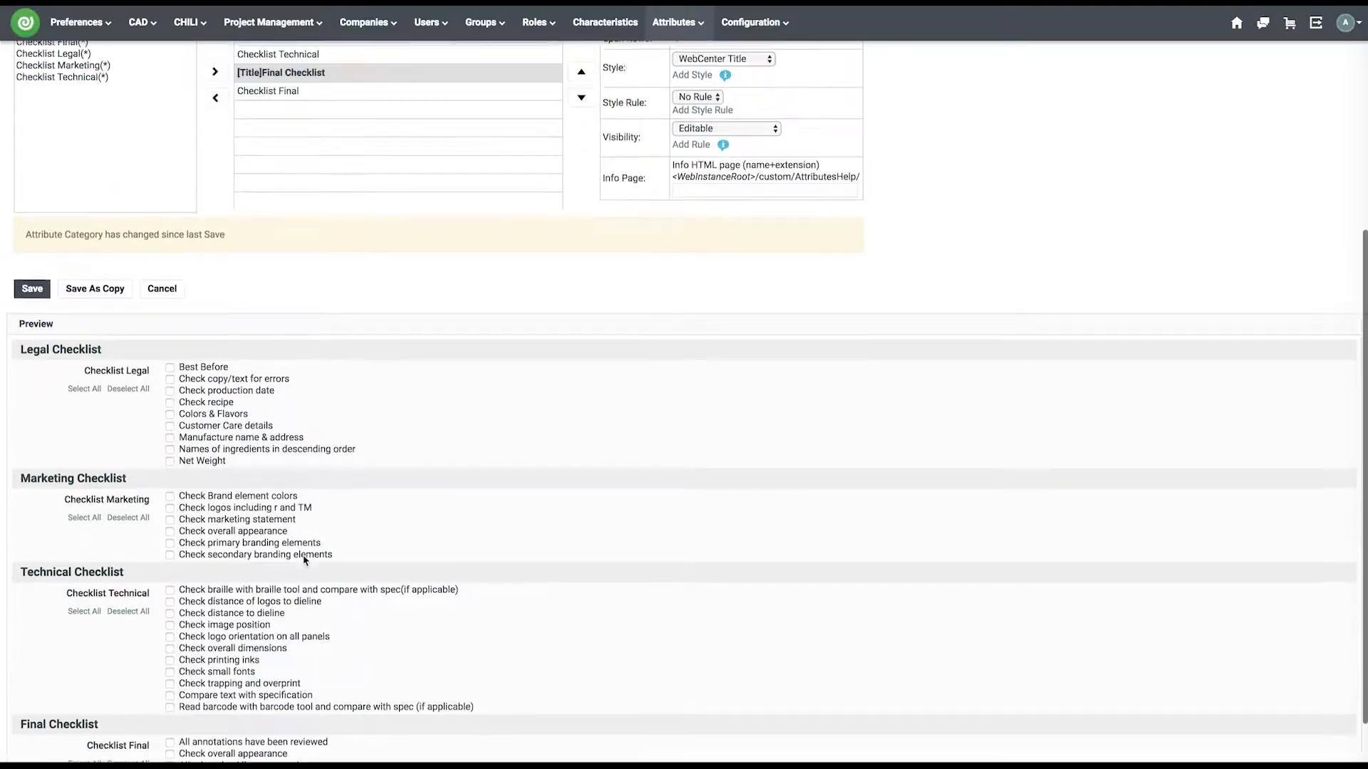
pyautogui.click(304, 343)
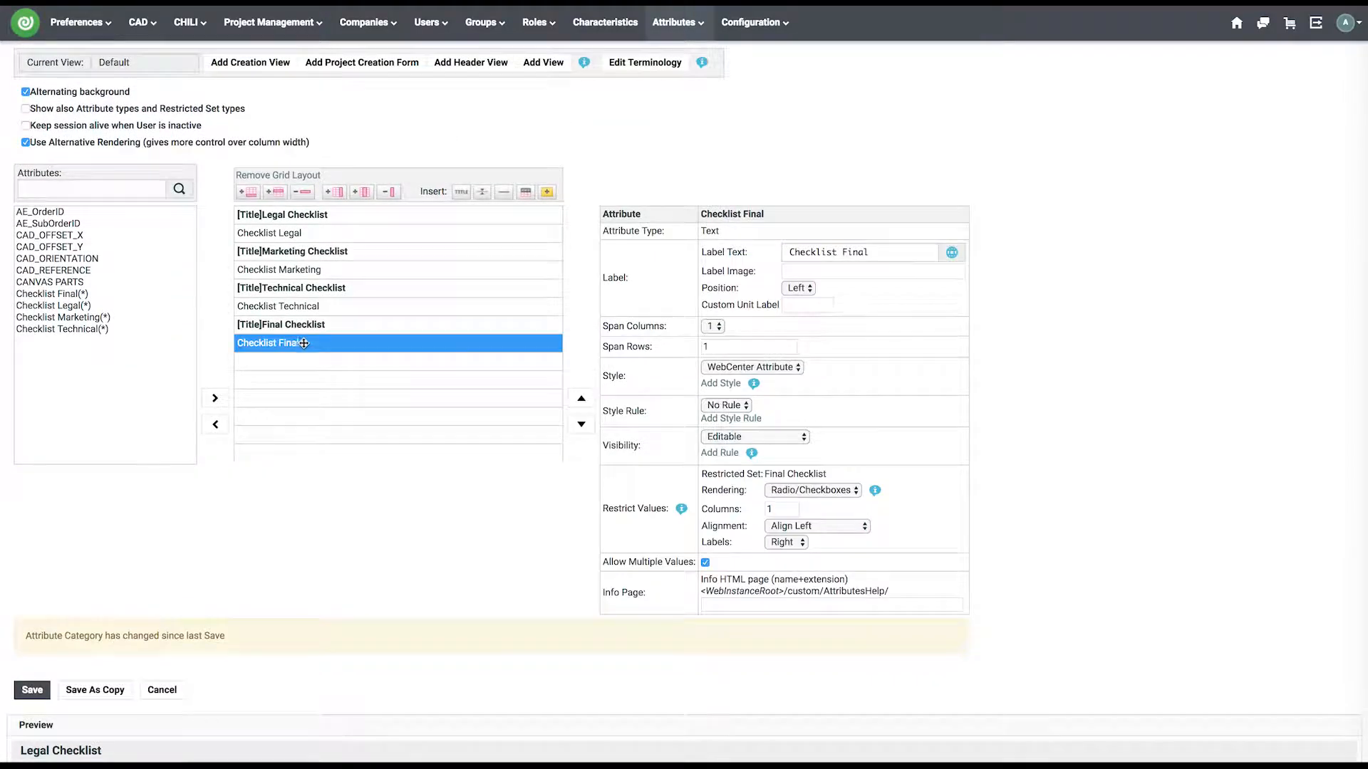
pyautogui.click(297, 306)
pyautogui.click(295, 269)
pyautogui.click(295, 234)
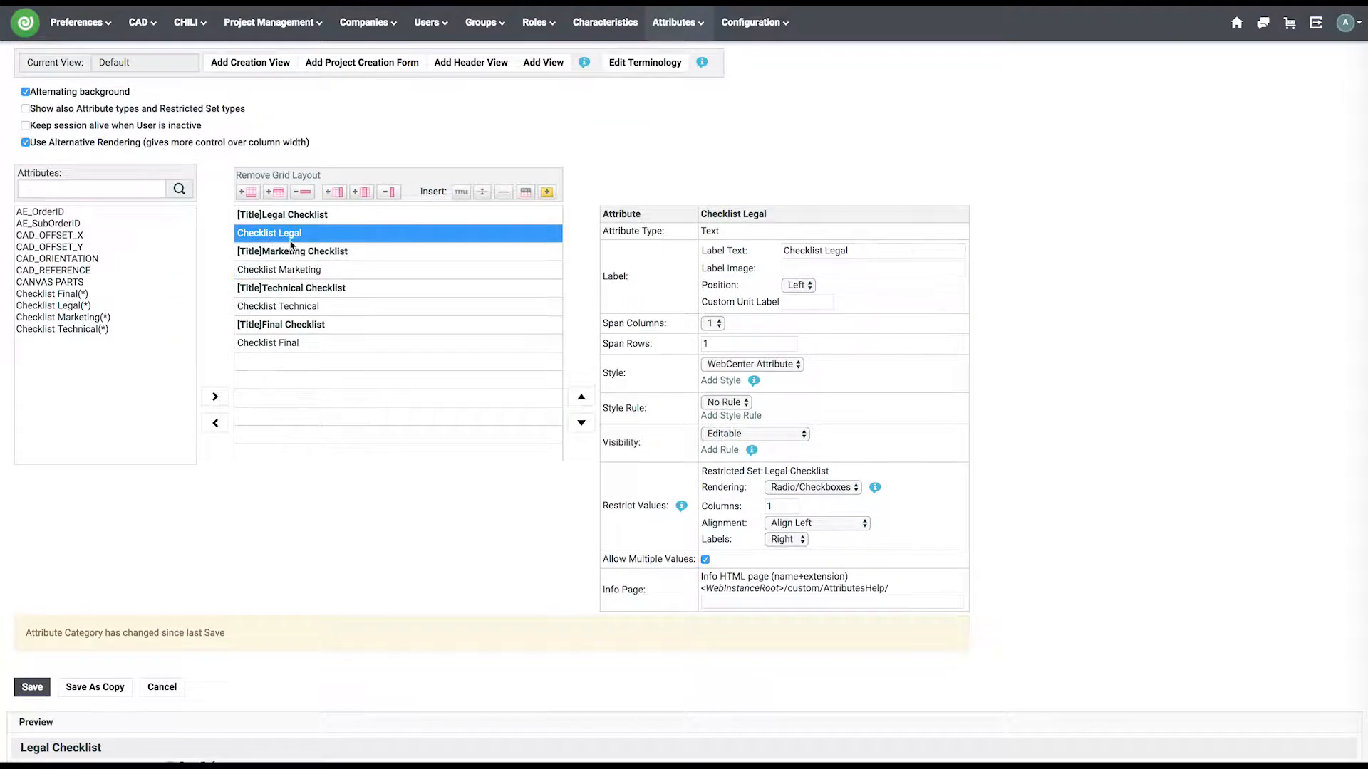
pyautogui.click(32, 689)
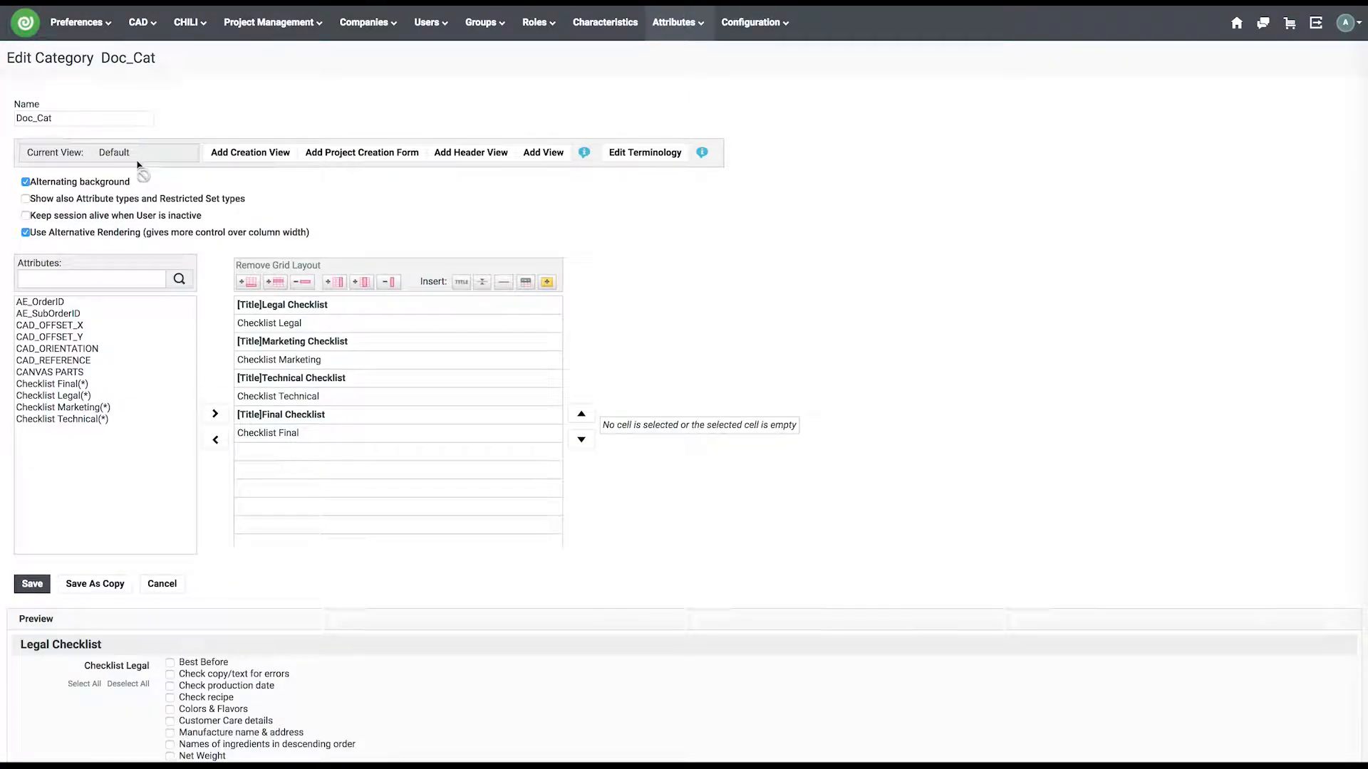
# - Open the Projects page in a new tab and show the attributes of MAX_Cherry_Front_Demo_Start 2.pdf in Test Project
pyautogui.moveTo(271, 22)
pyautogui.rightClick(277, 57)
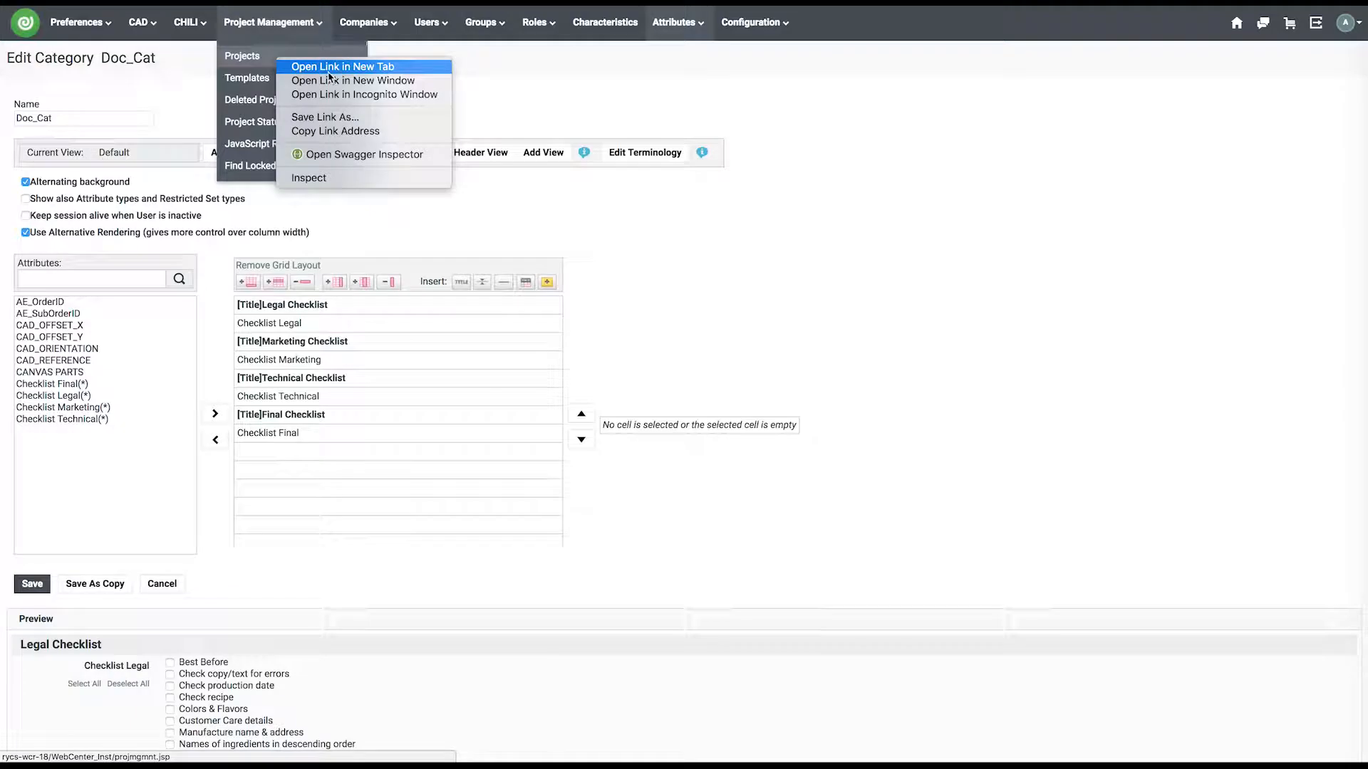
pyautogui.click(328, 67)
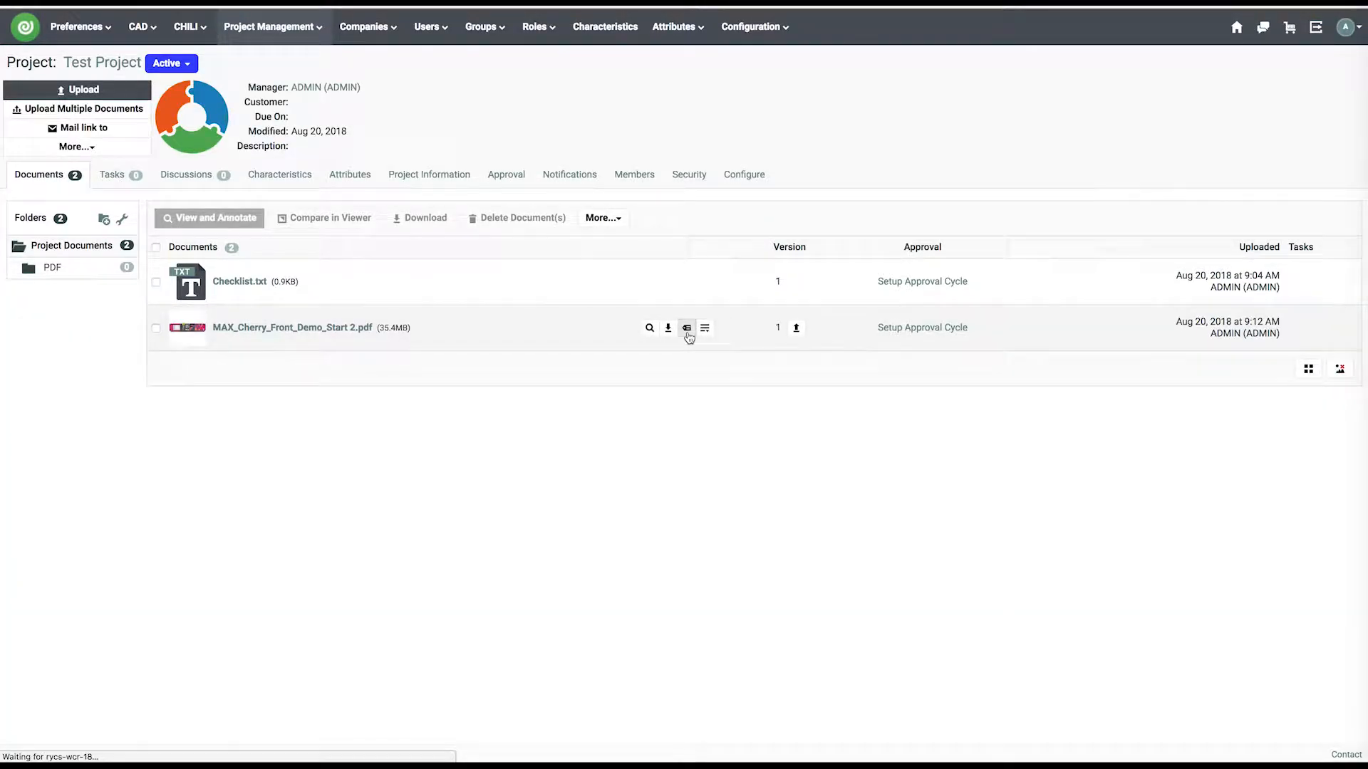
pyautogui.click(296, 241)
pyautogui.click(206, 360)
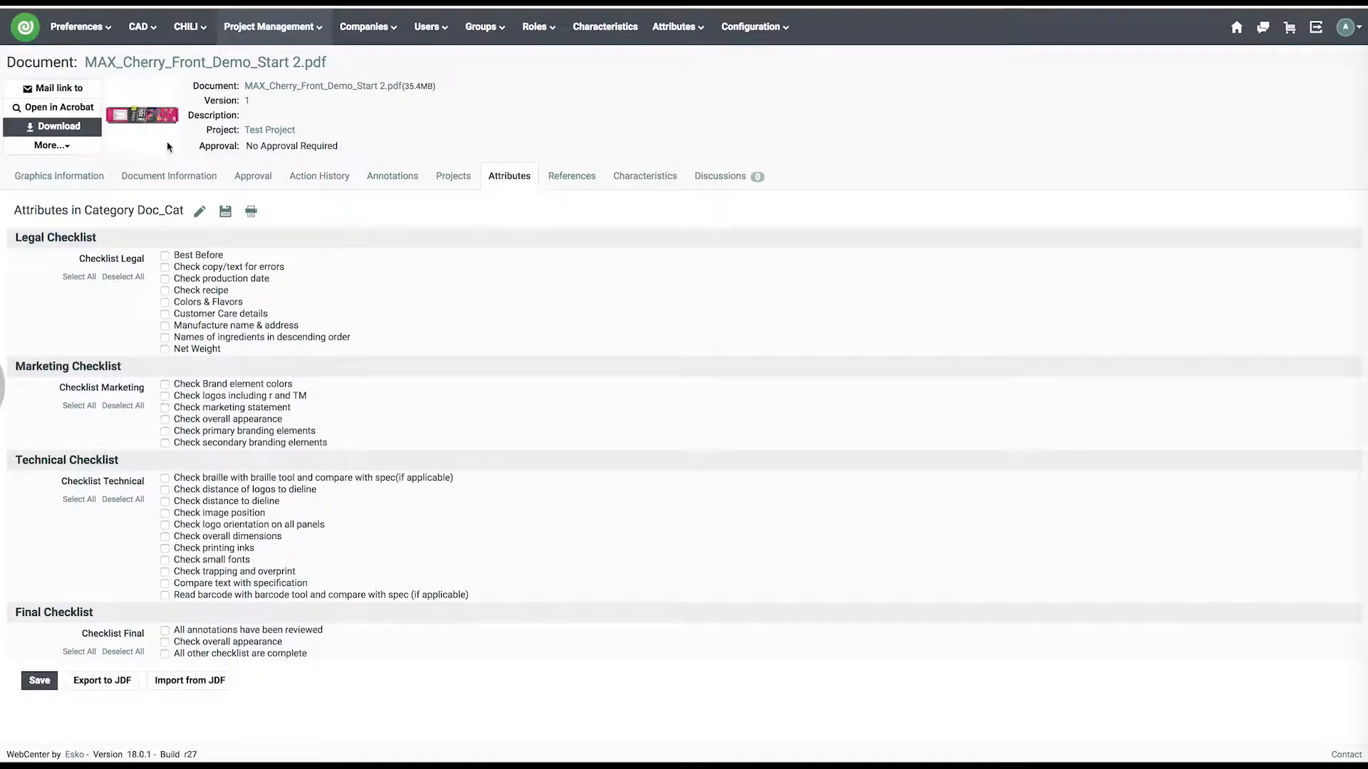
# - View the PDF document in the viewer to check for the checklists, and close the viewer
pyautogui.click(141, 123)
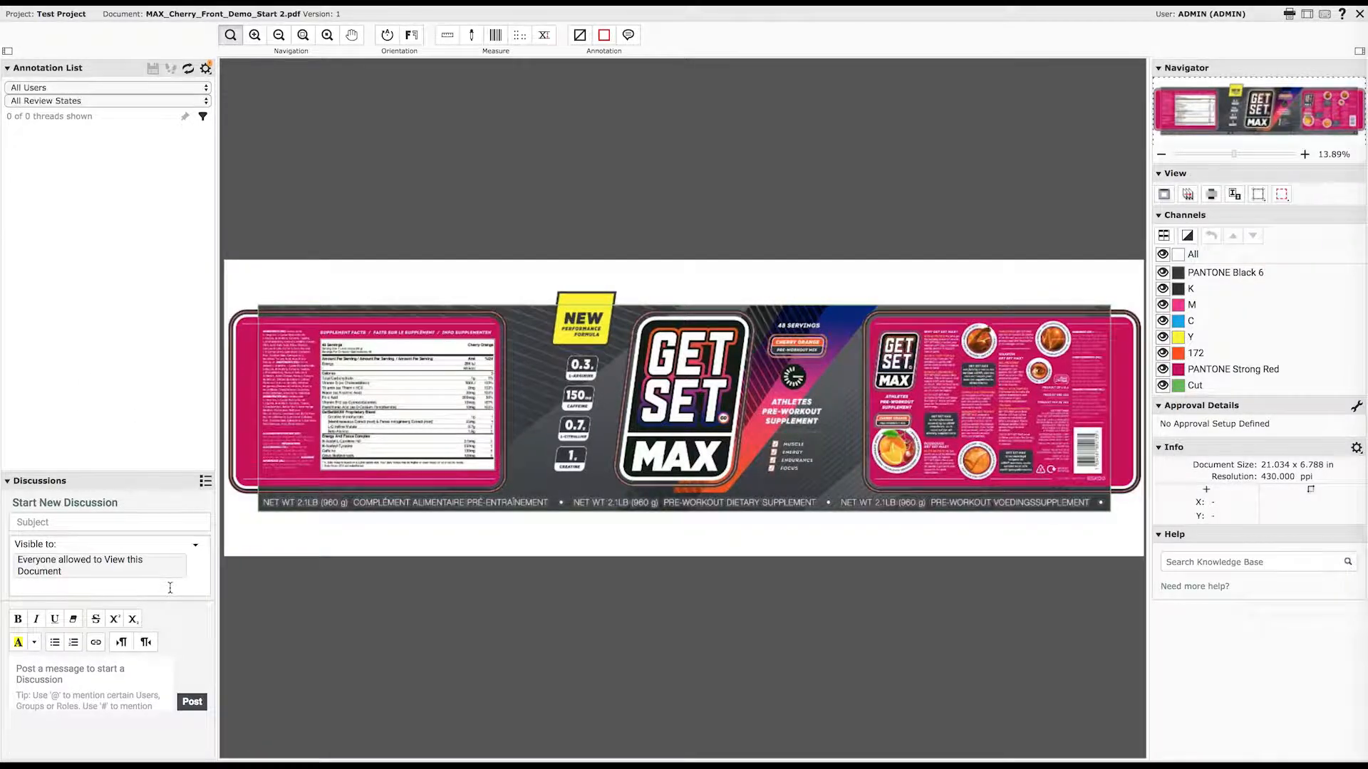
pyautogui.click(1359, 14)
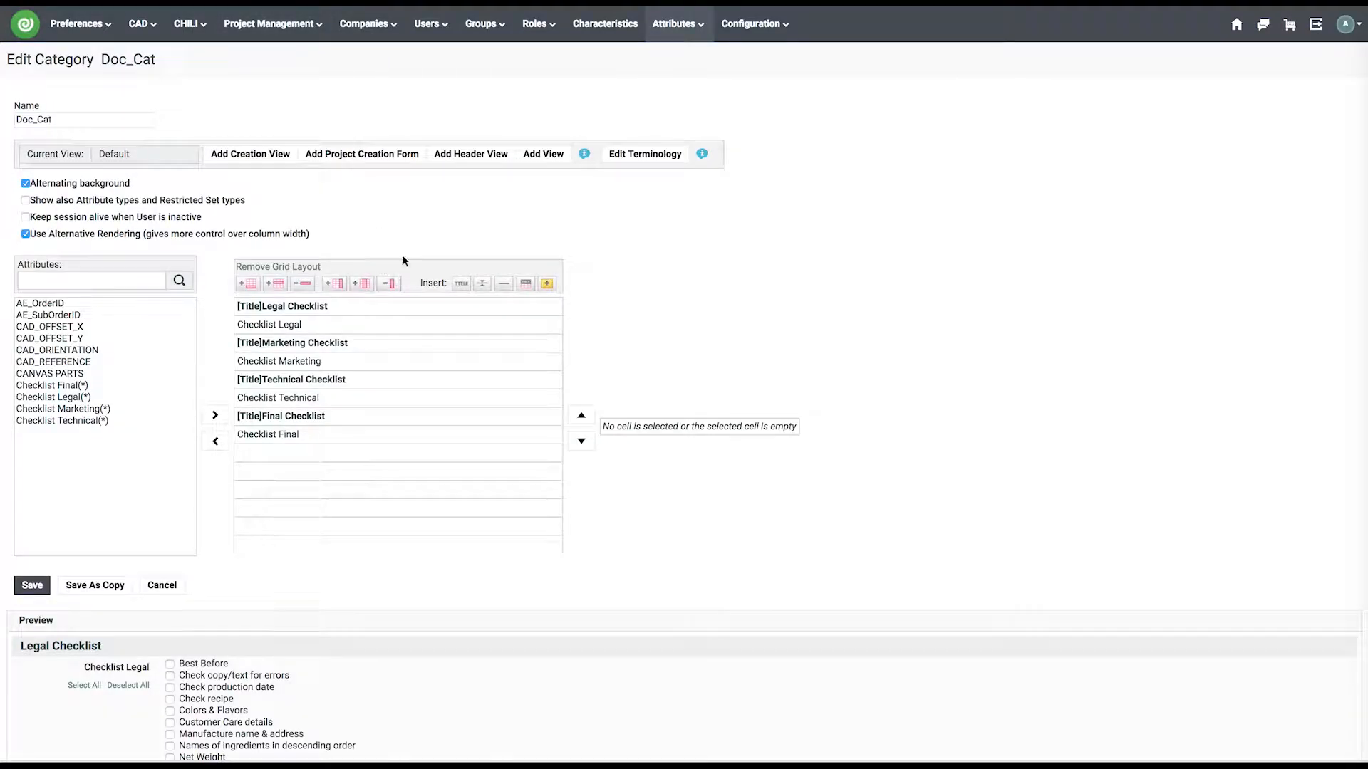
# - Add a view named Viewer to the Doc_Cat category and save the category
pyautogui.click(563, 156)
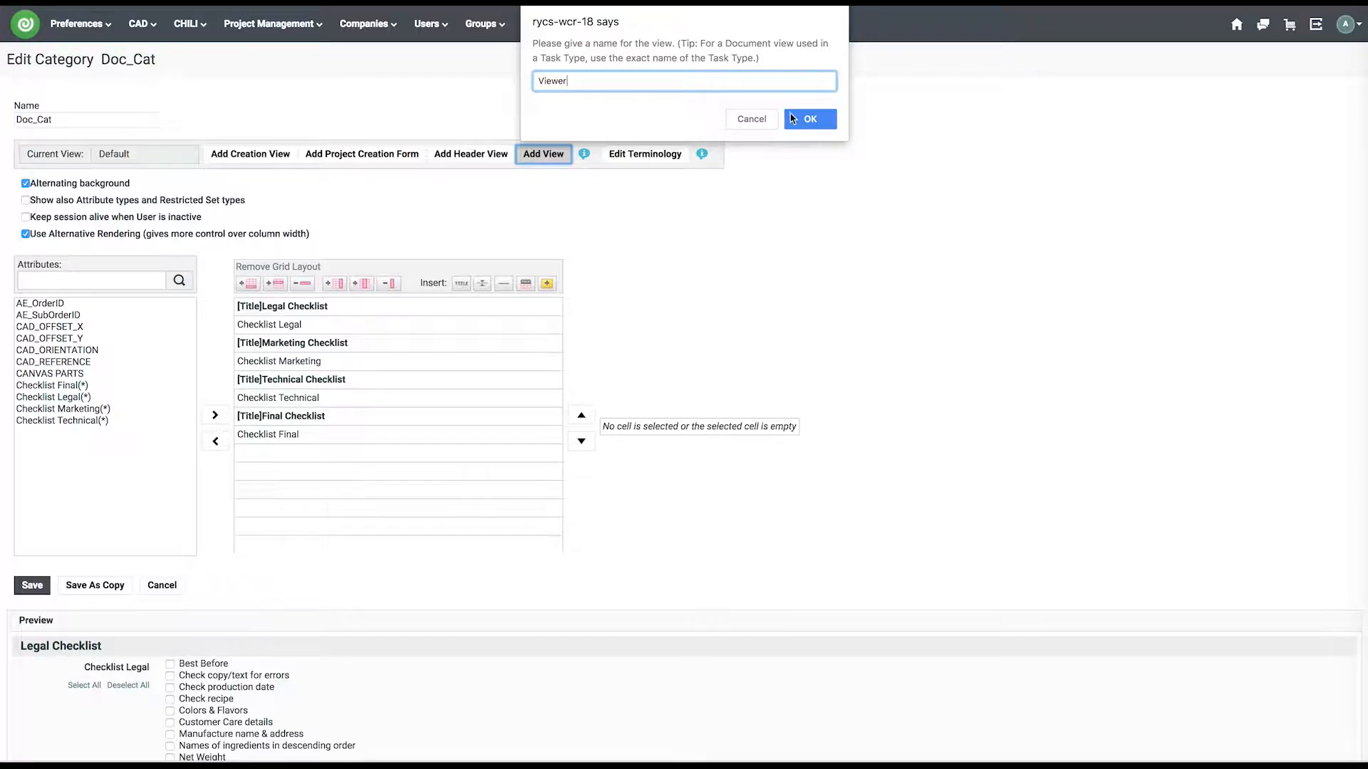
pyautogui.click(811, 119)
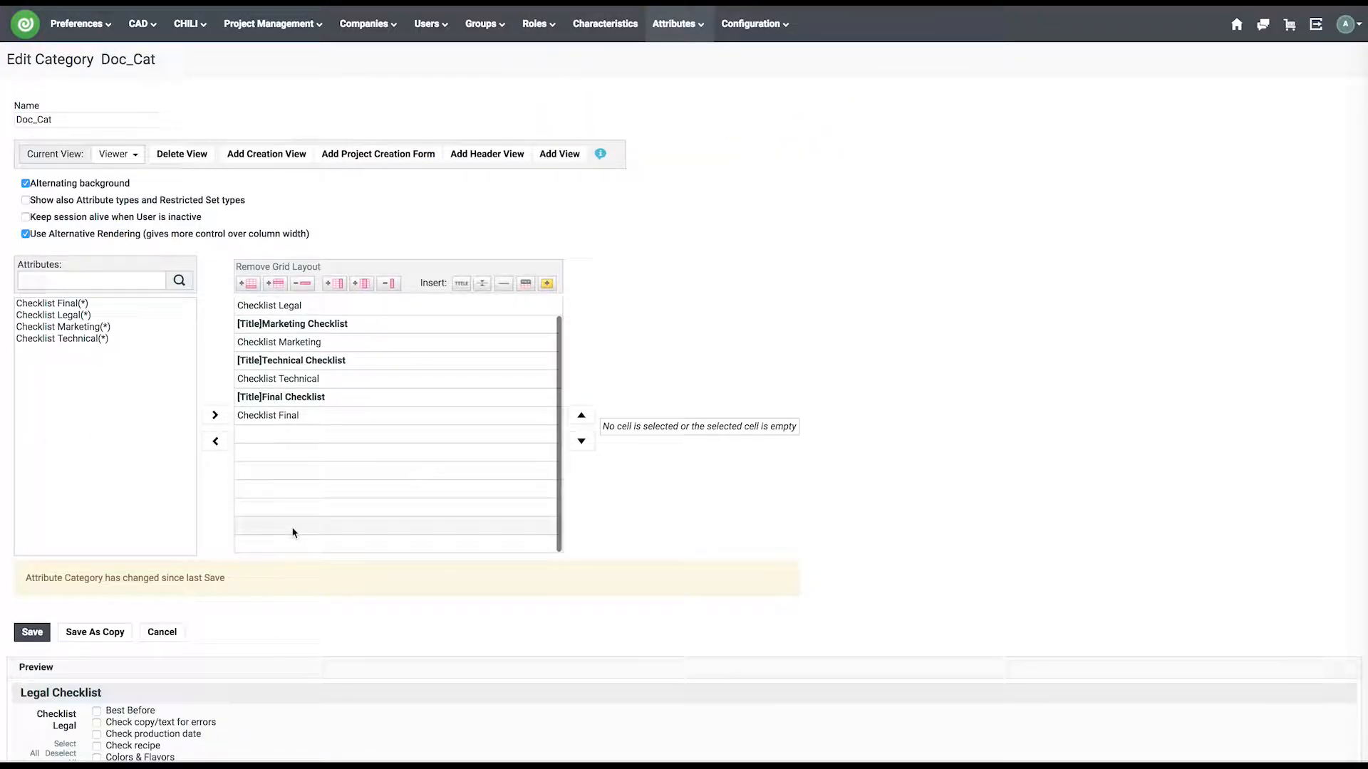
pyautogui.scroll(-5, 332, 582)
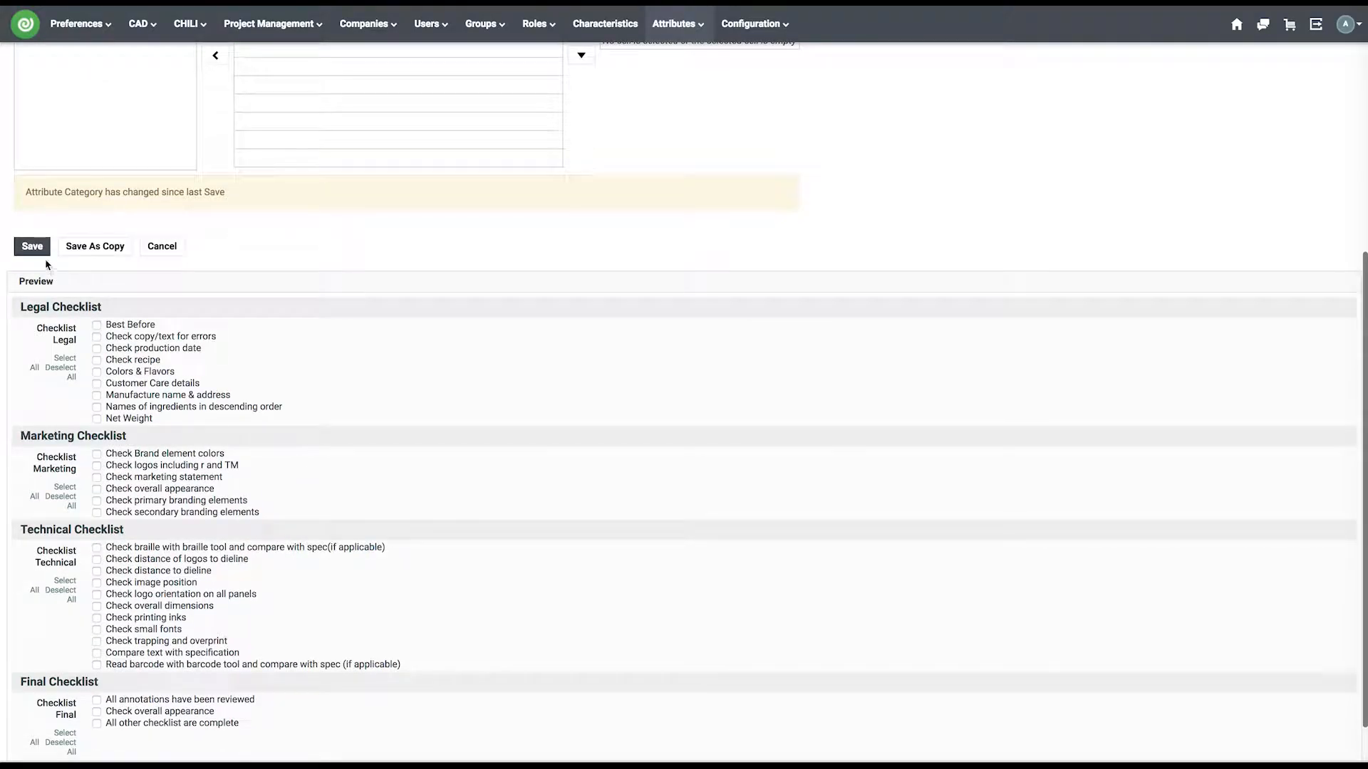
pyautogui.scroll(-1, 46, 265)
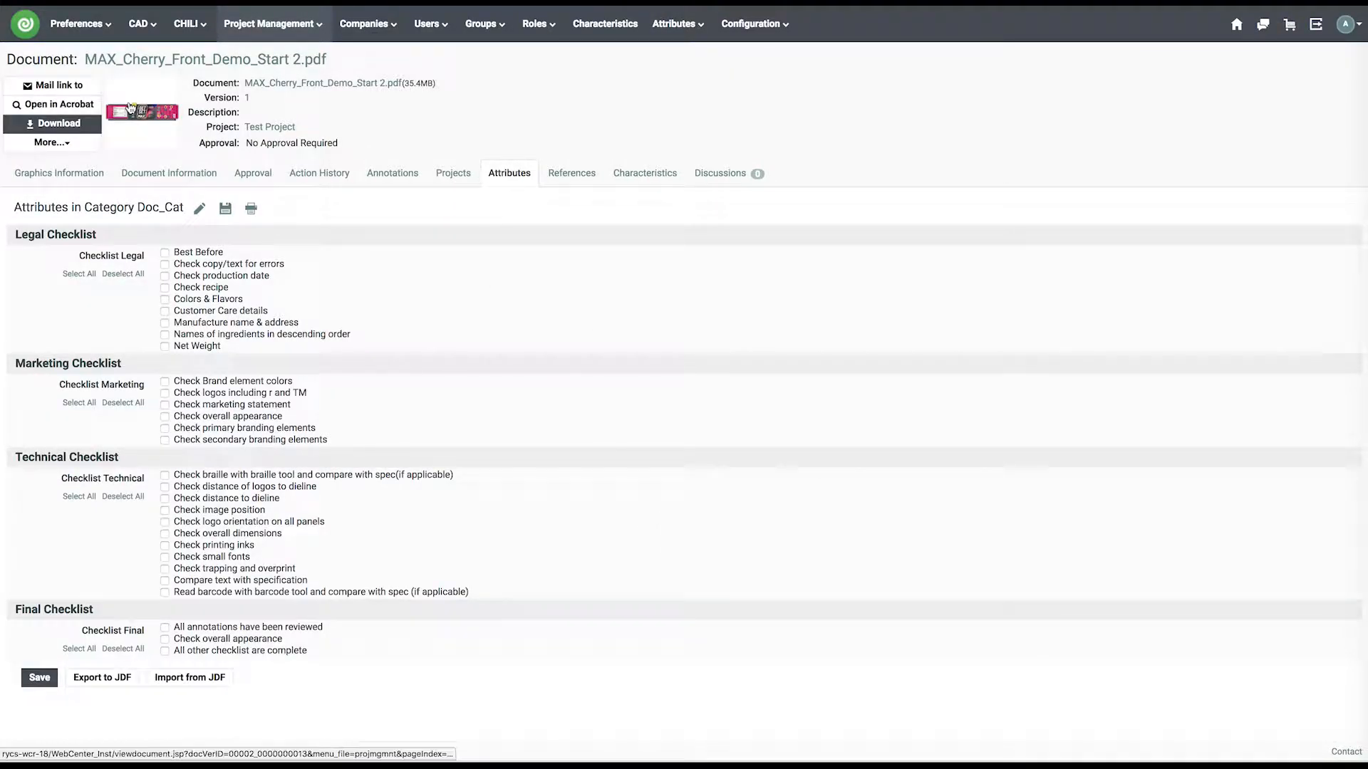
# - Reopen the PDF document in the viewer and look through its Legal, Marketing, Technical and Final checklists
pyautogui.click(144, 114)
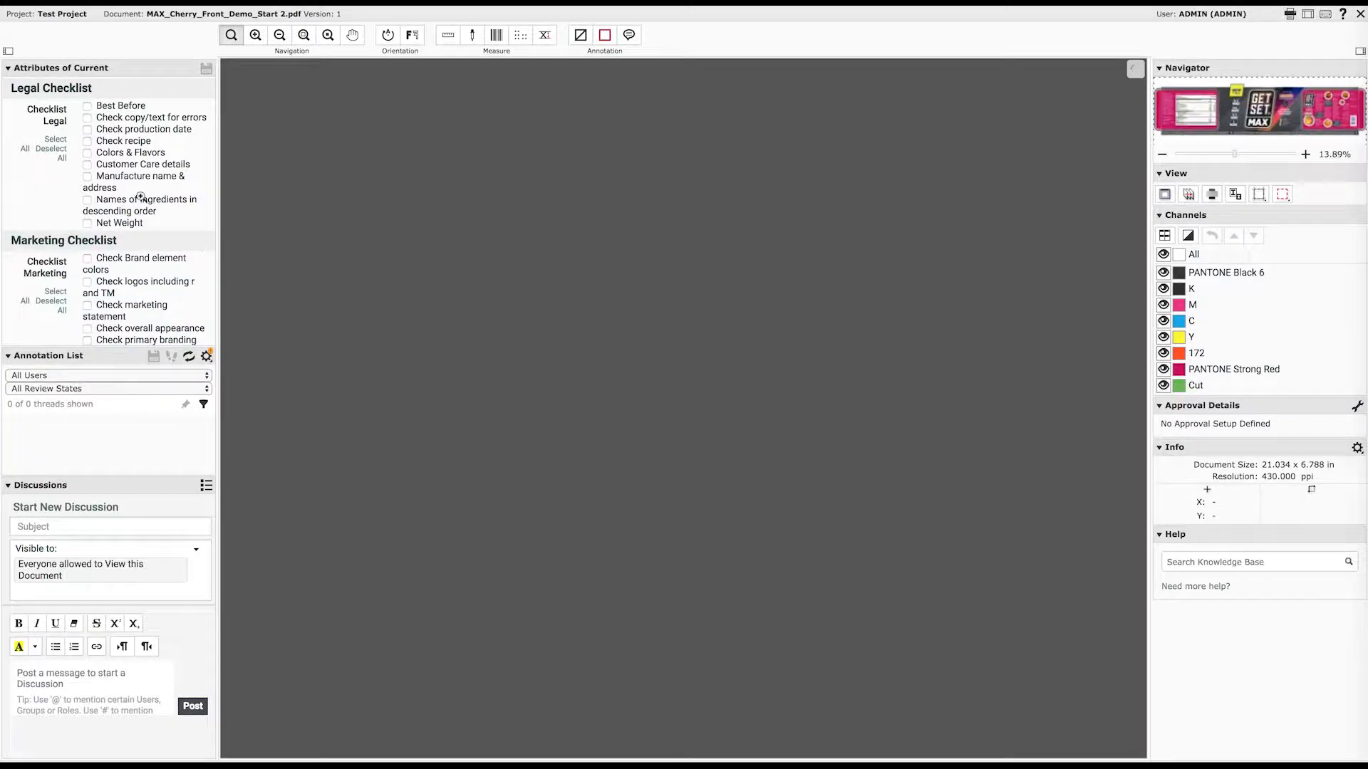
pyautogui.scroll(-1, 105, 169)
pyautogui.scroll(-10, 105, 169)
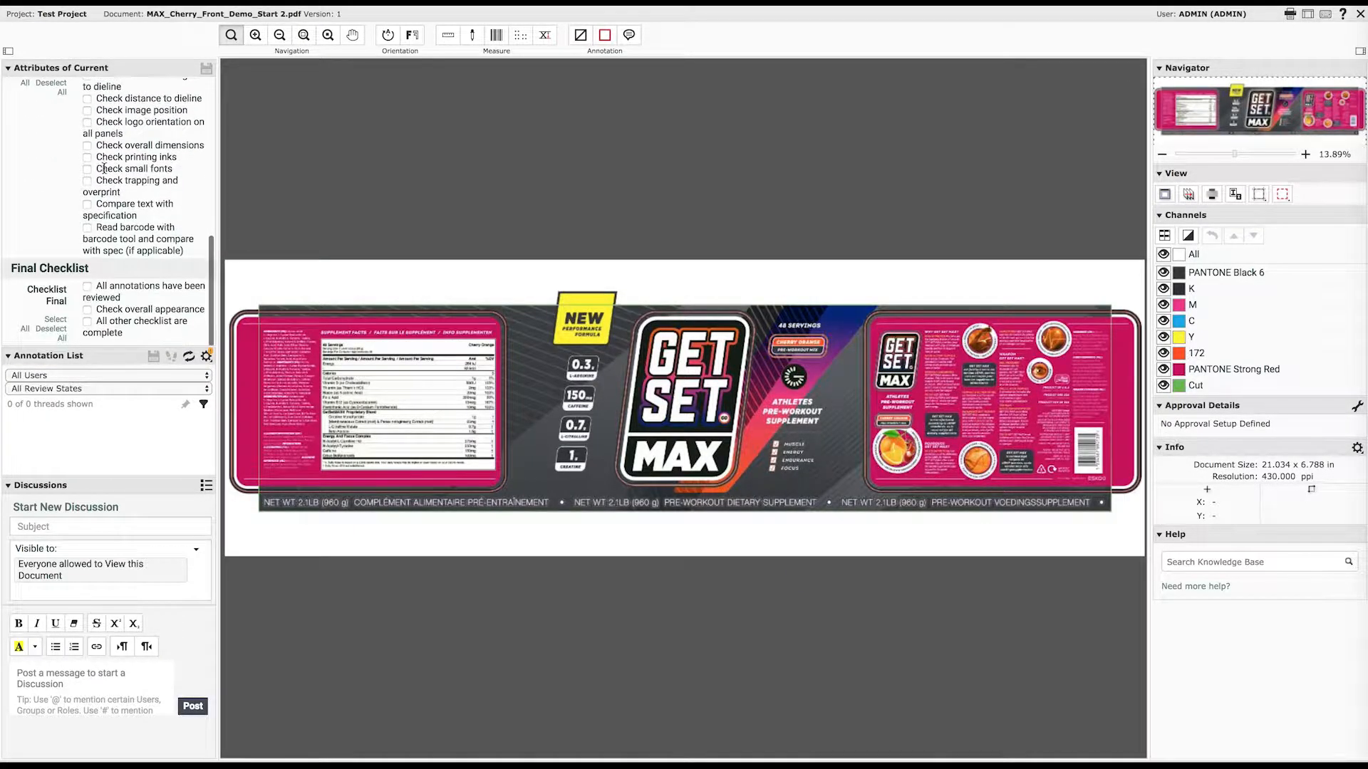
pyautogui.scroll(10, 104, 169)
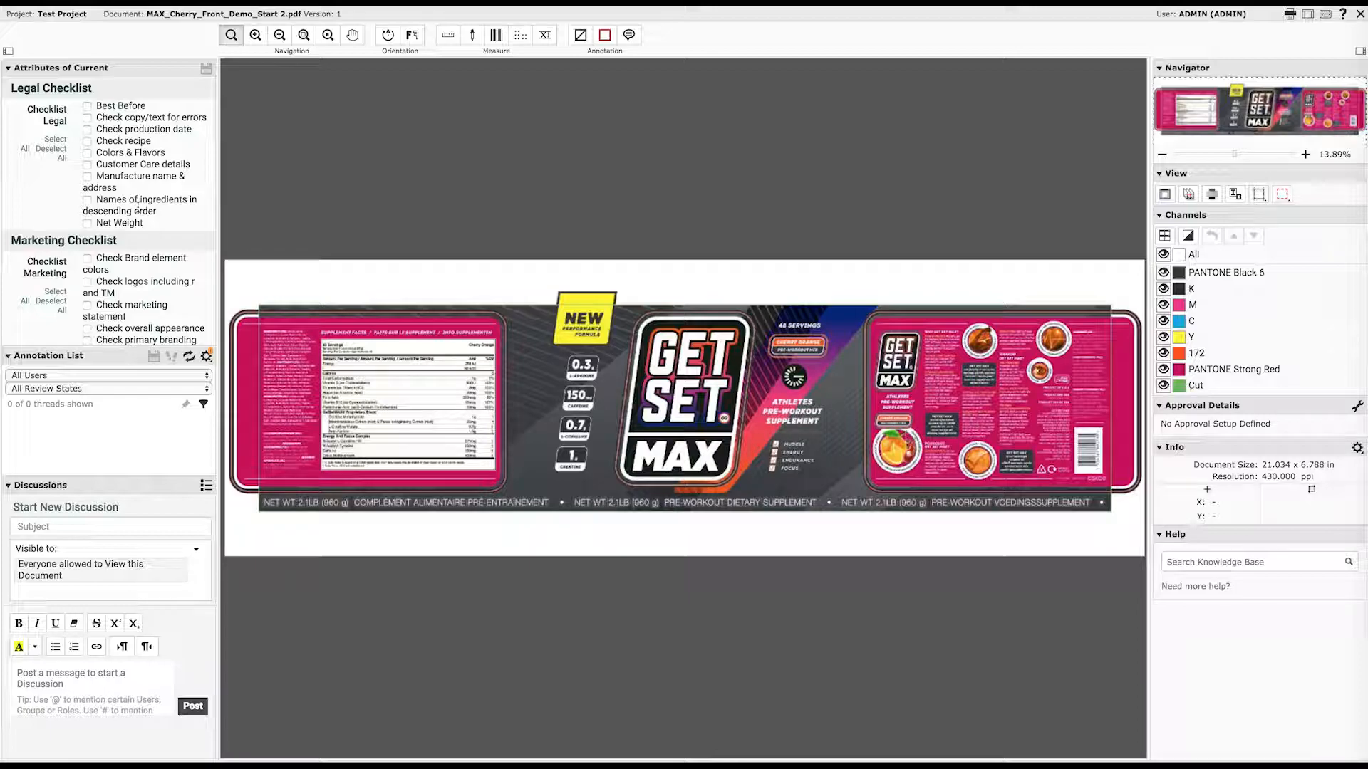
pyautogui.scroll(-10, 137, 207)
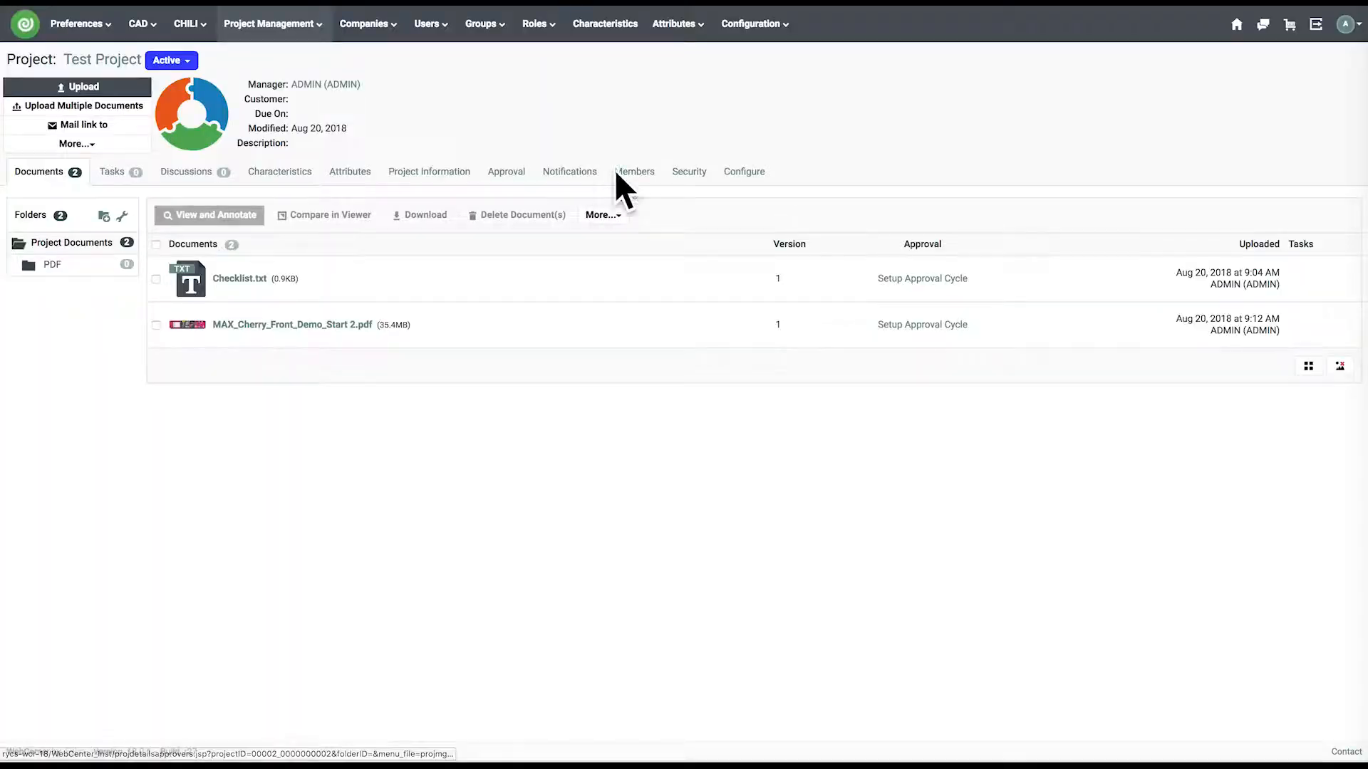
# - Open the member list of Test Project to examine its assigned roles
pyautogui.click(628, 177)
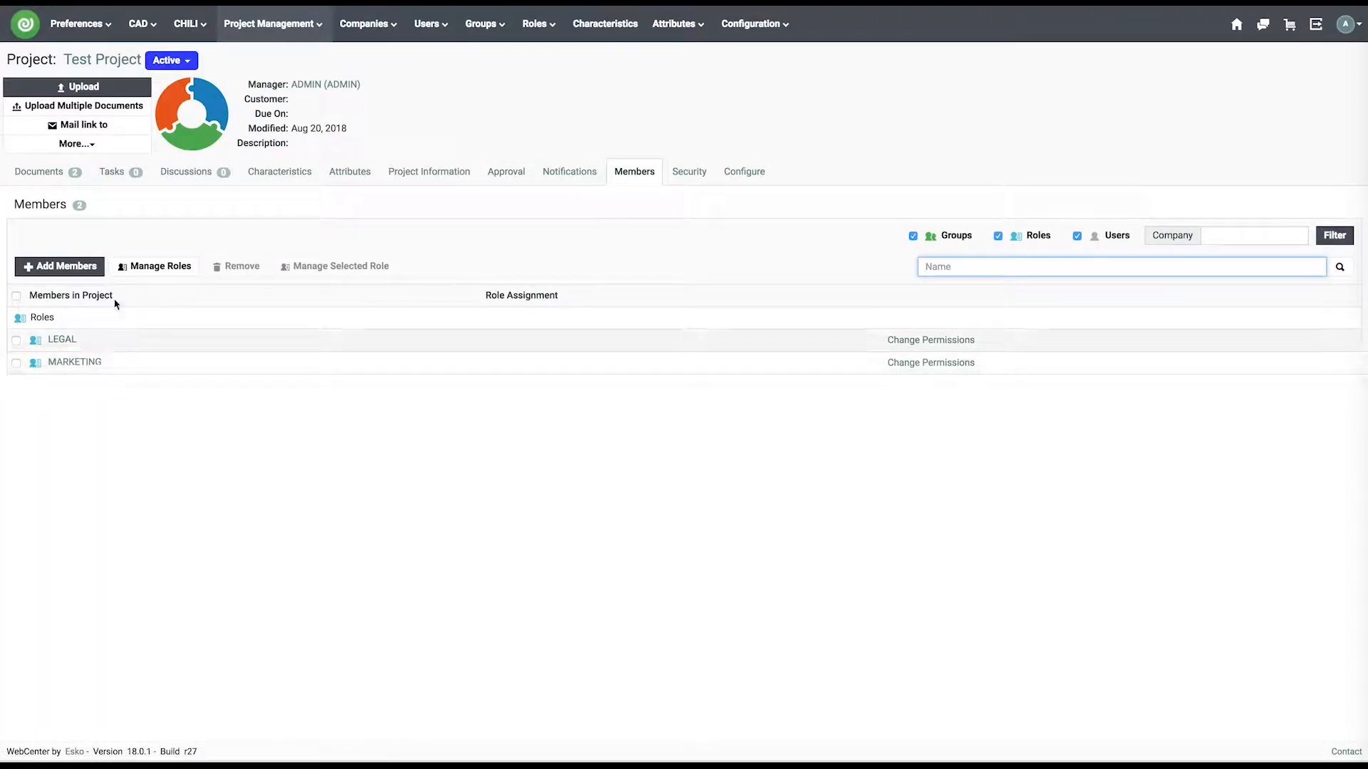
pyautogui.click(61, 266)
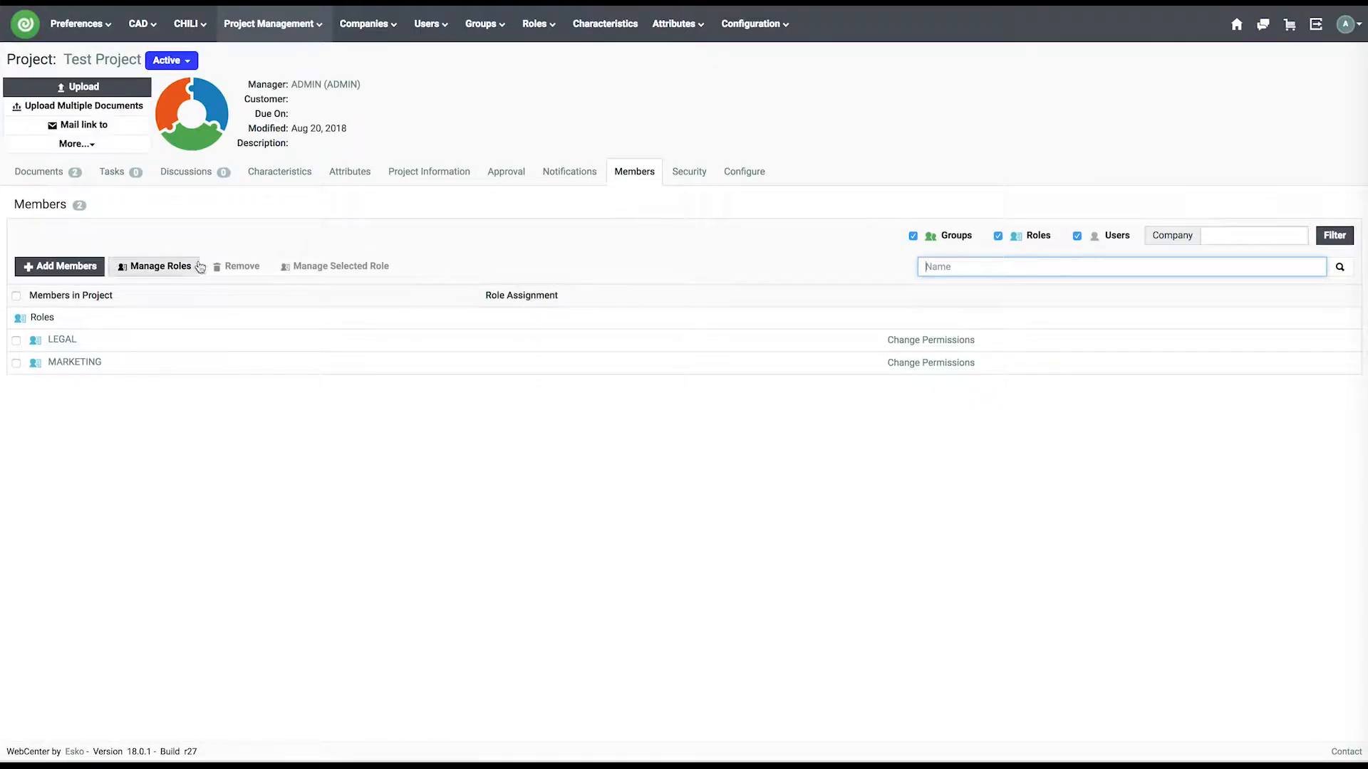
# - Assign ADMIN to the LEGAL role and the third listed user to MARKETING, and open the PDF from the project's documents
pyautogui.click(200, 267)
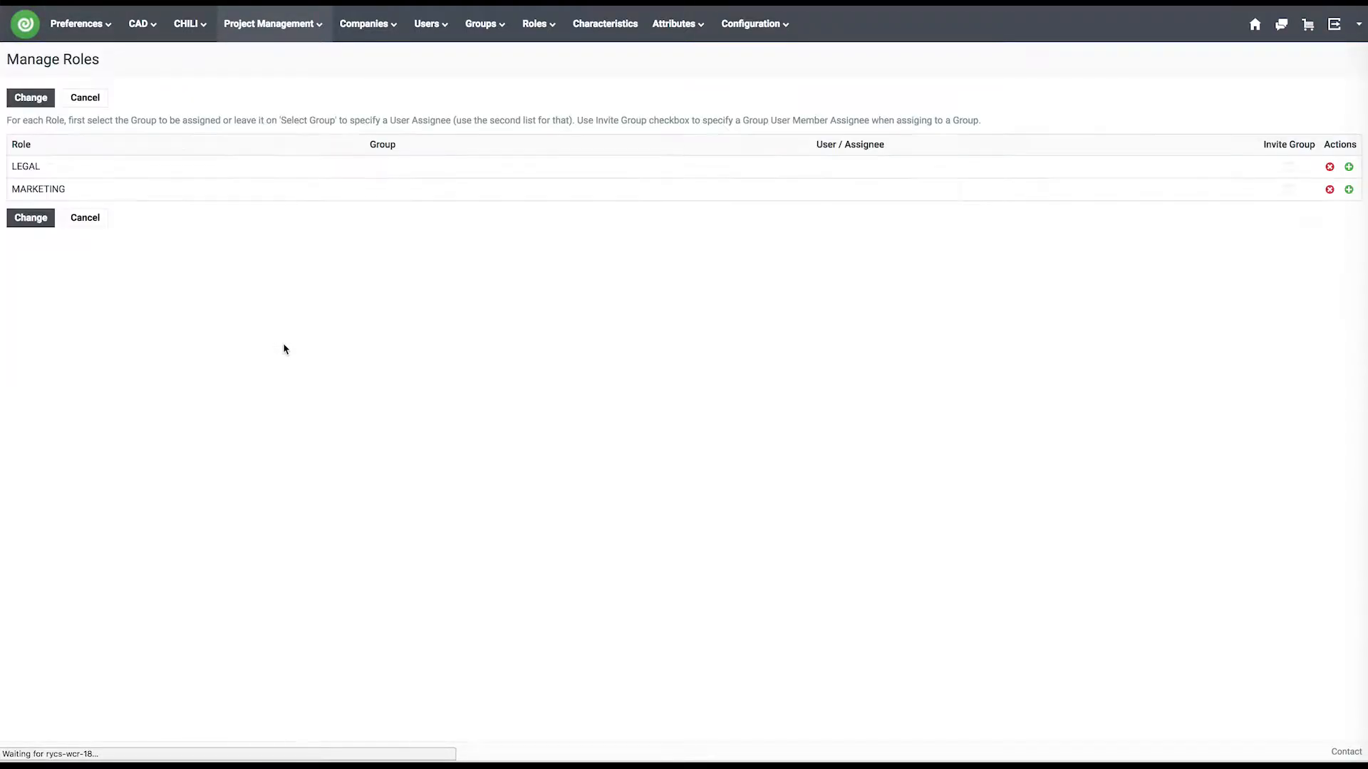
pyautogui.click(849, 171)
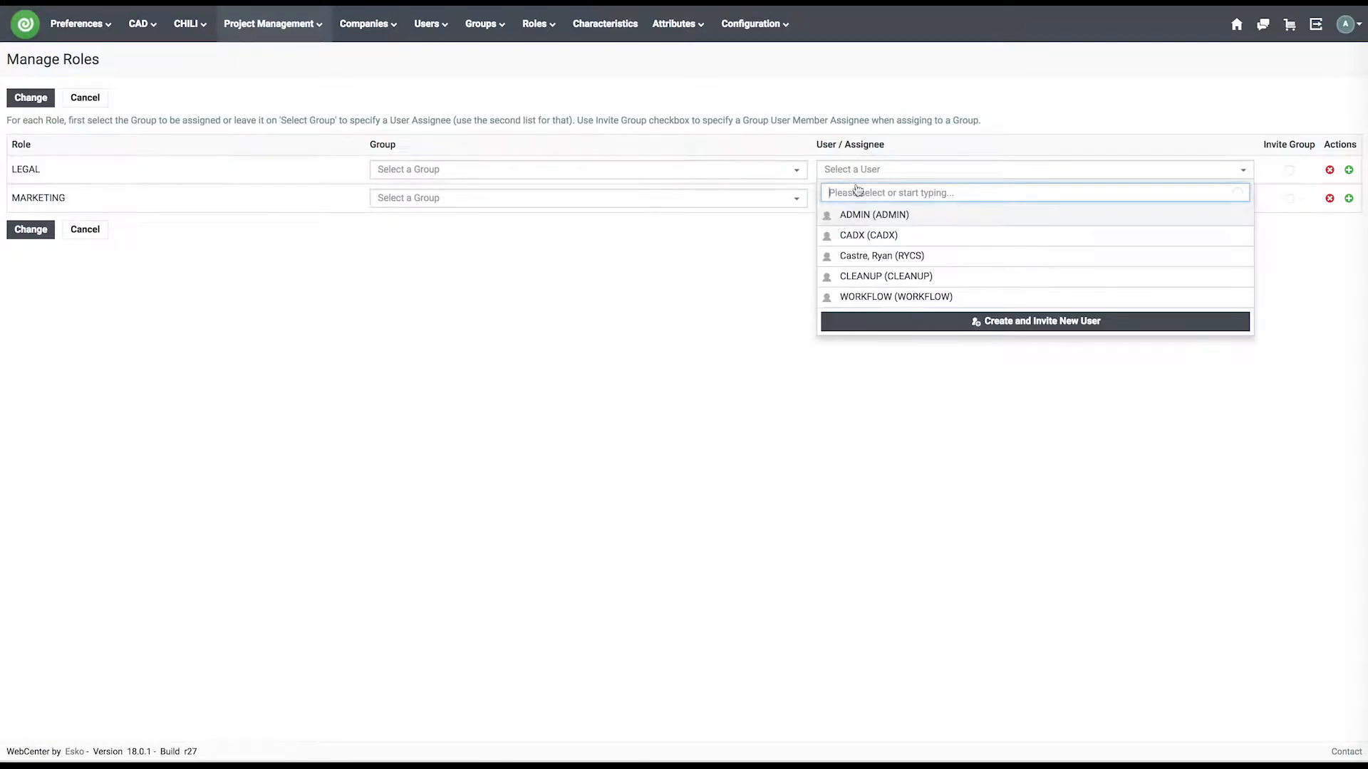
pyautogui.click(867, 215)
pyautogui.click(864, 198)
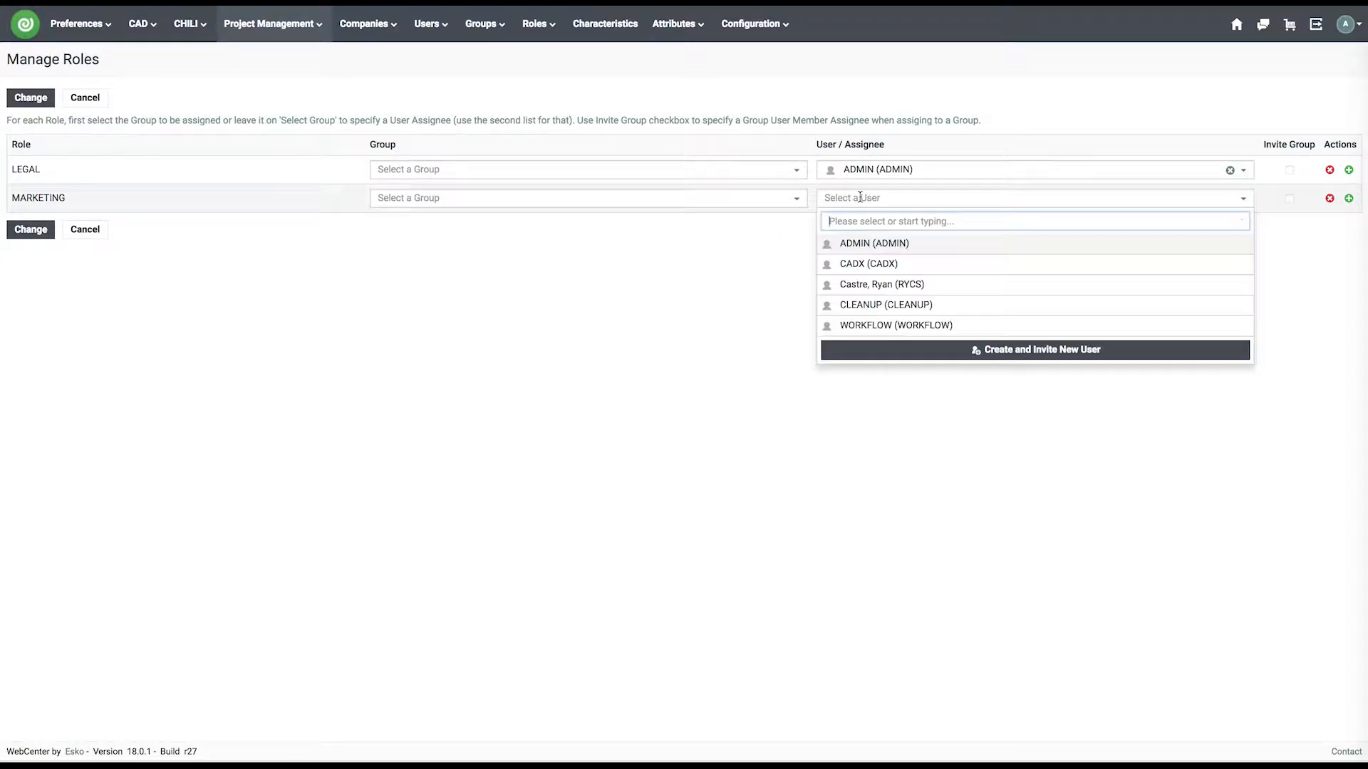
pyautogui.click(890, 285)
pyautogui.click(34, 229)
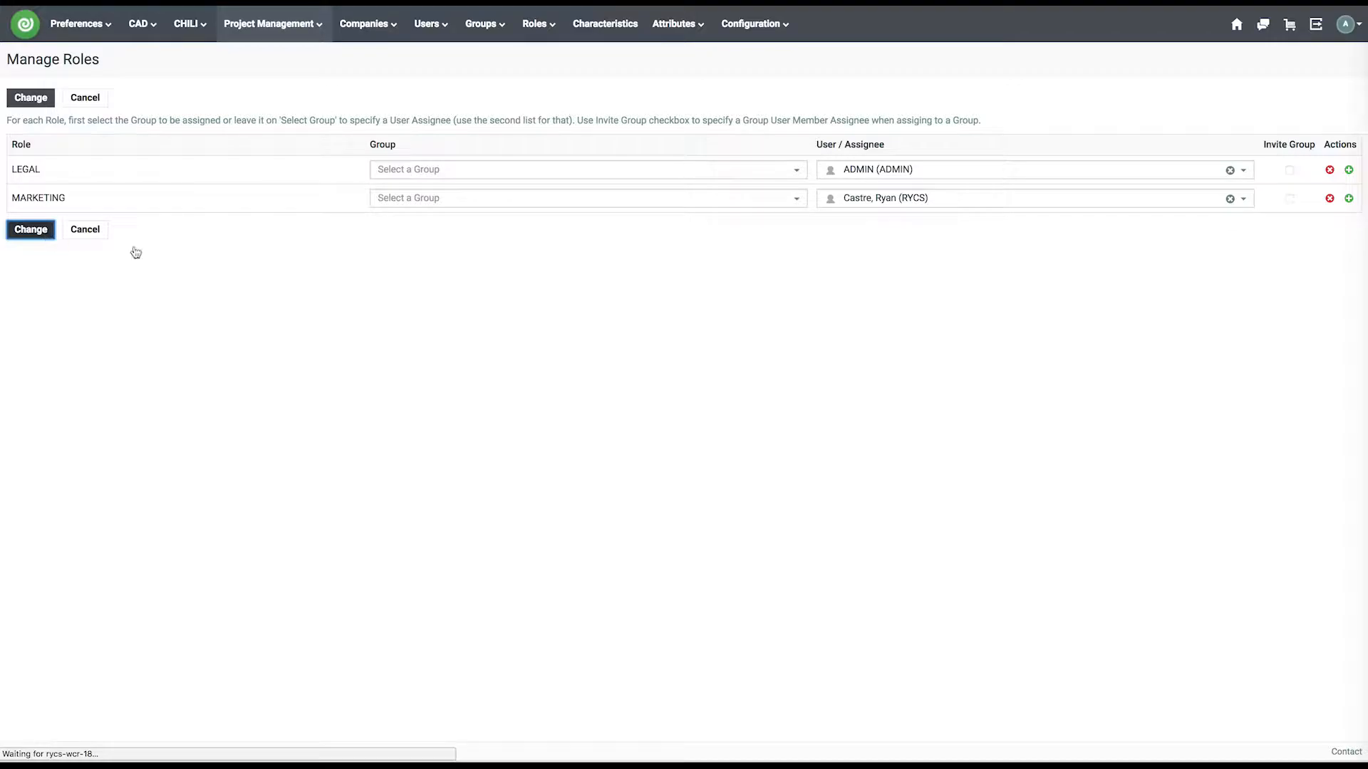
pyautogui.click(52, 182)
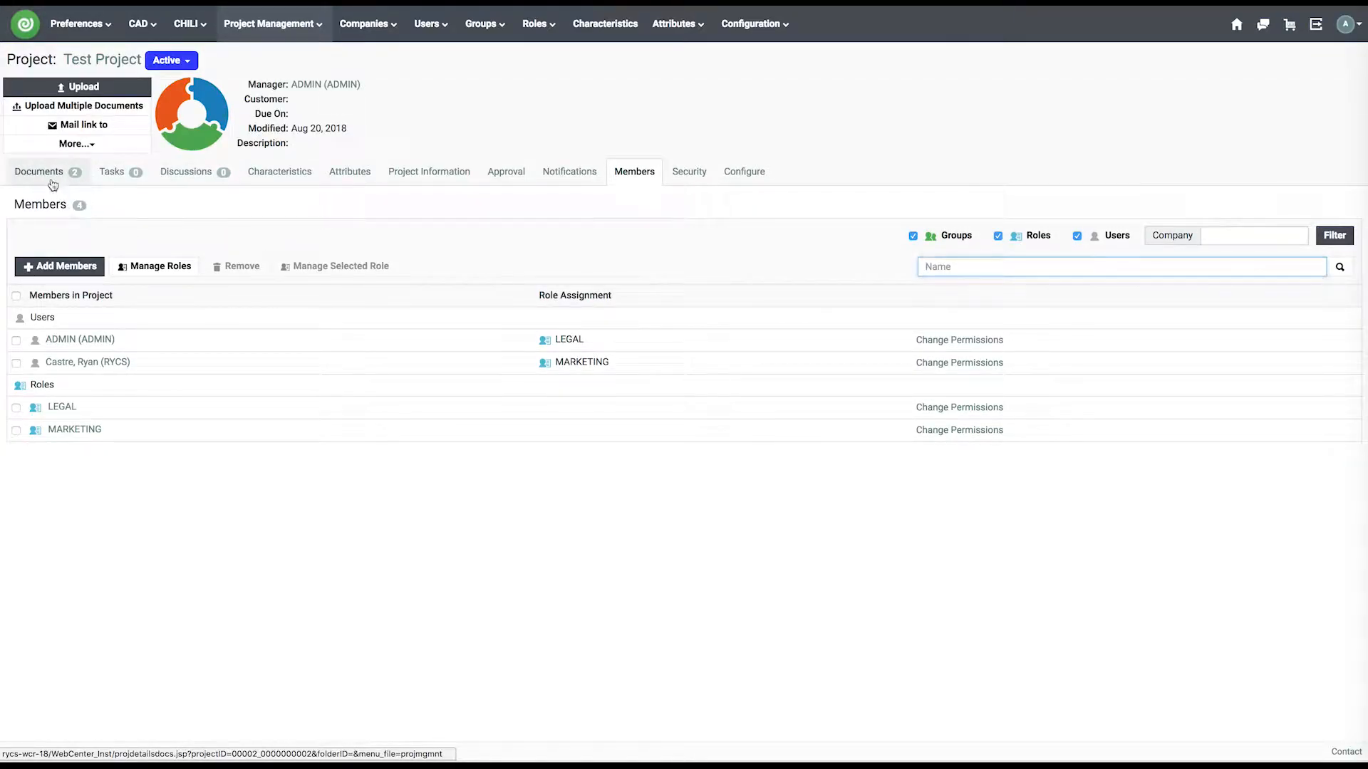
pyautogui.click(183, 326)
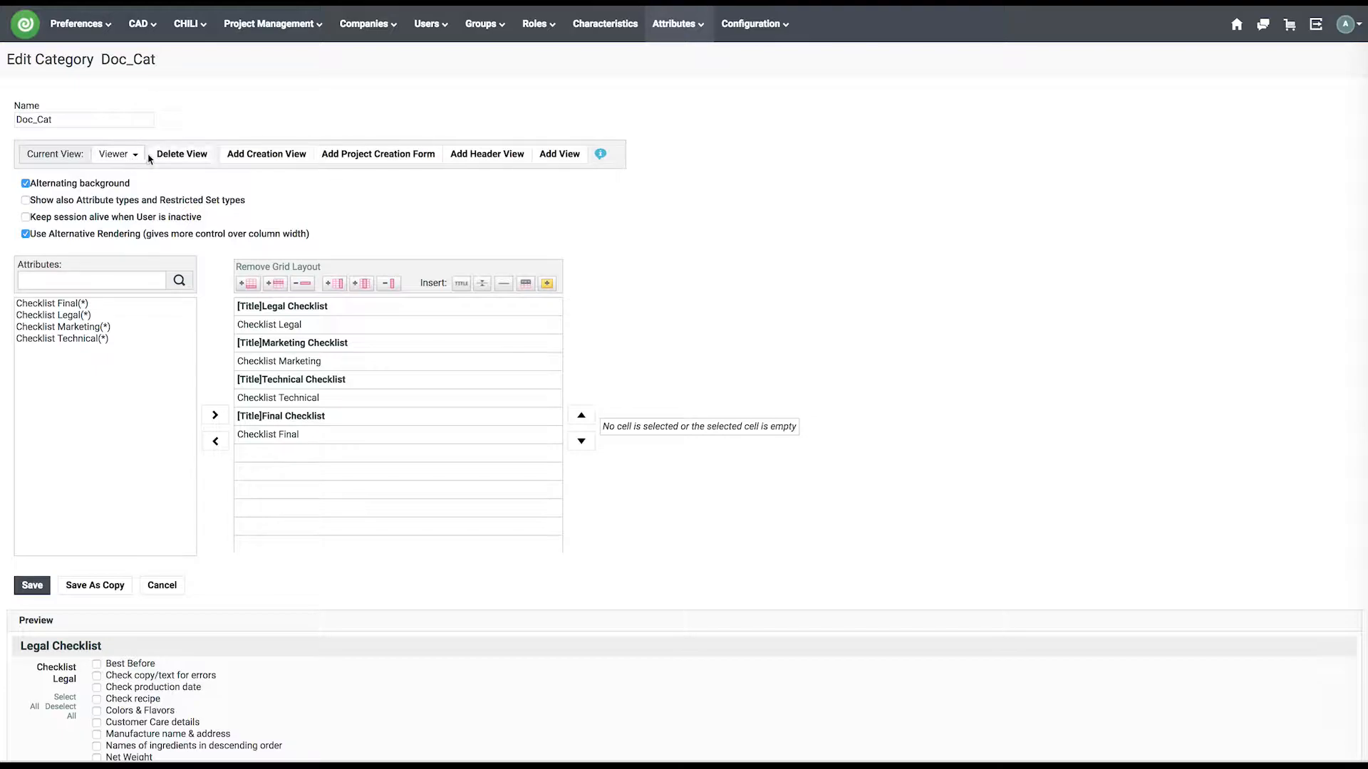
# - Add a view named Viewer Legal to the Doc_Cat category and delete its Marketing, Technical and Final checklist rows
pyautogui.click(577, 155)
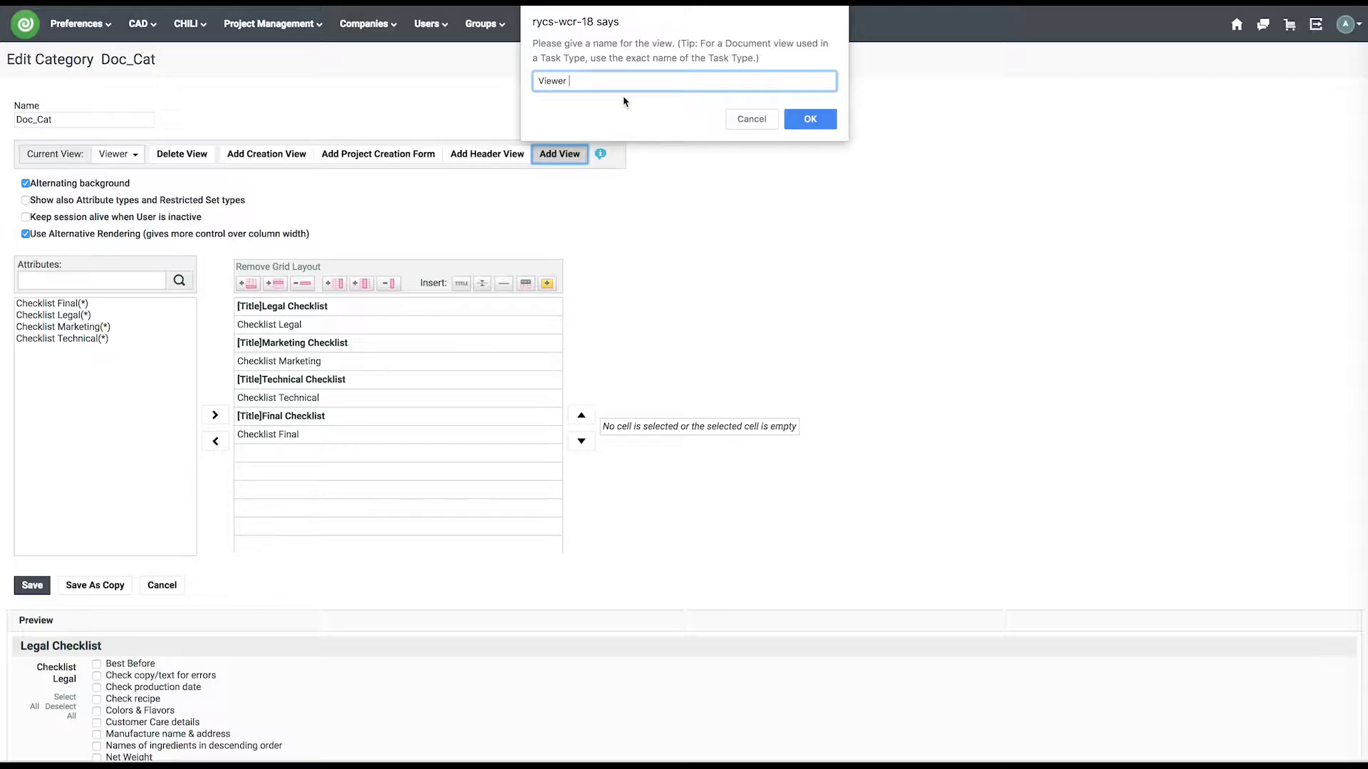
pyautogui.click(810, 120)
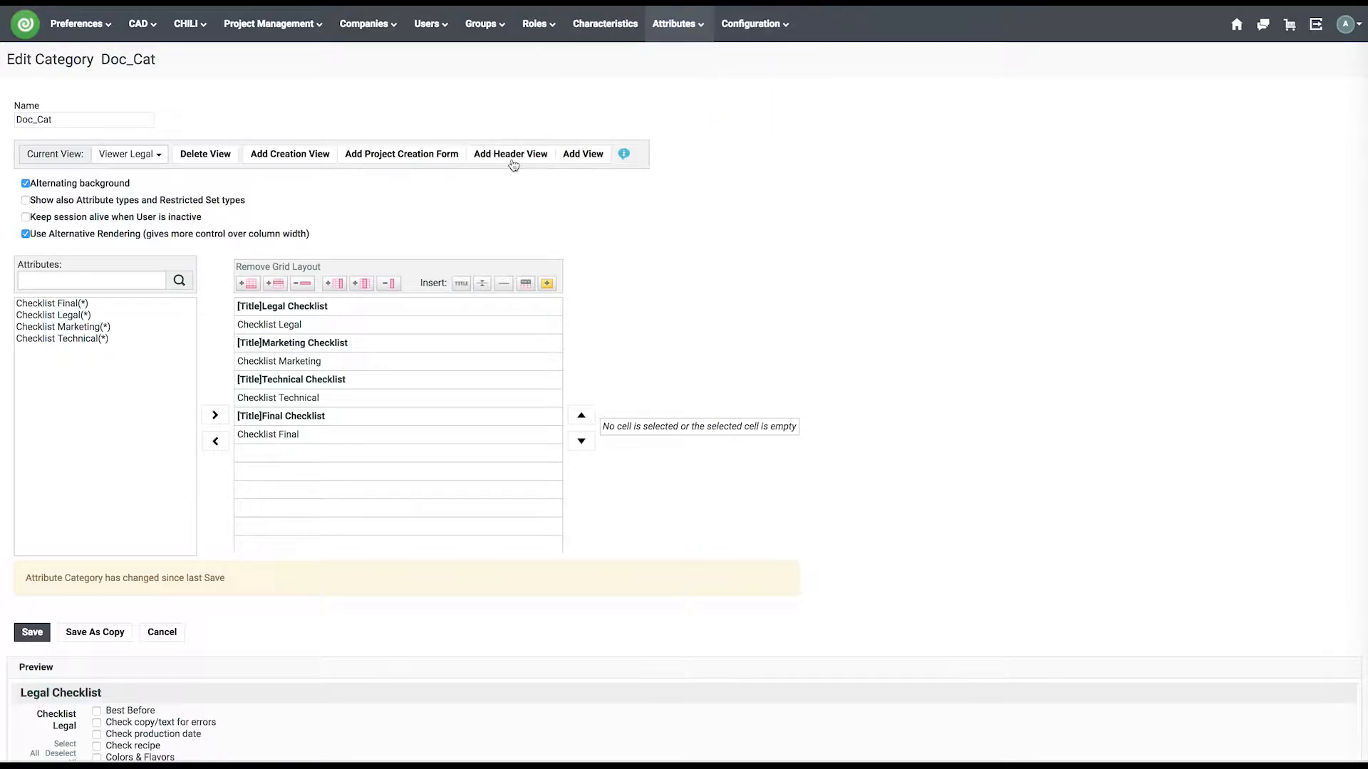
pyautogui.click(314, 343)
pyautogui.keyDown('shift'); pyautogui.click(311, 434); pyautogui.keyUp('shift')
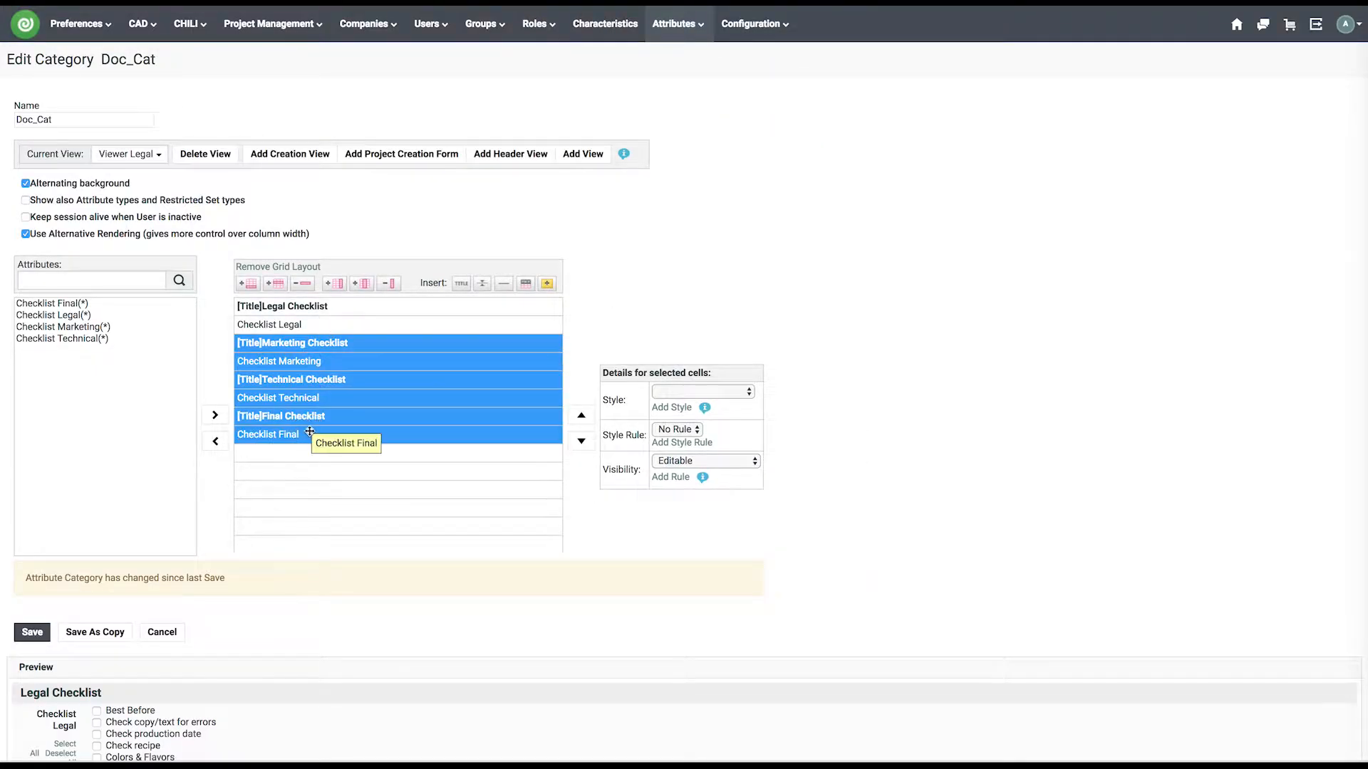
pyautogui.click(303, 283)
pyautogui.click(807, 73)
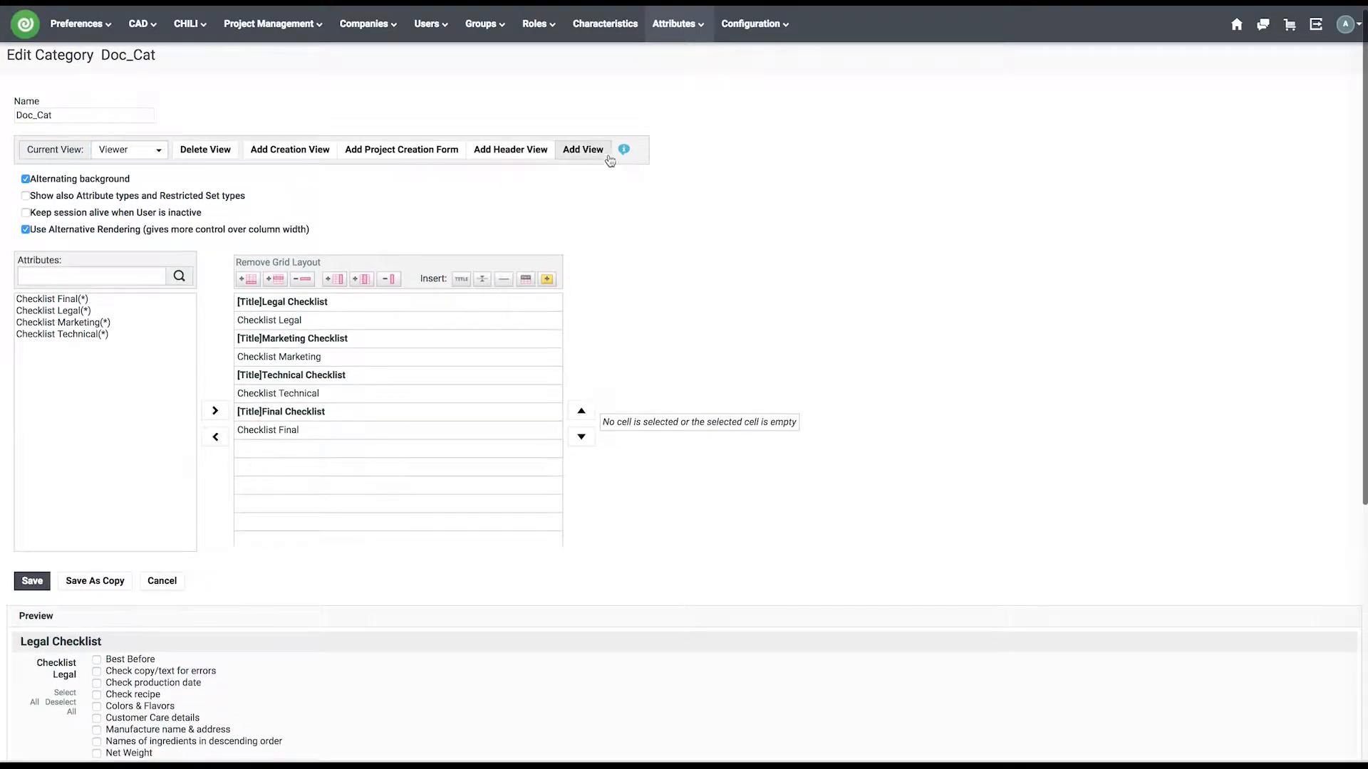
# - Add a view named Viewer Marketing to Doc_Cat and remove its Legal, Technical and Final checklist titles and attributes
pyautogui.click(608, 155)
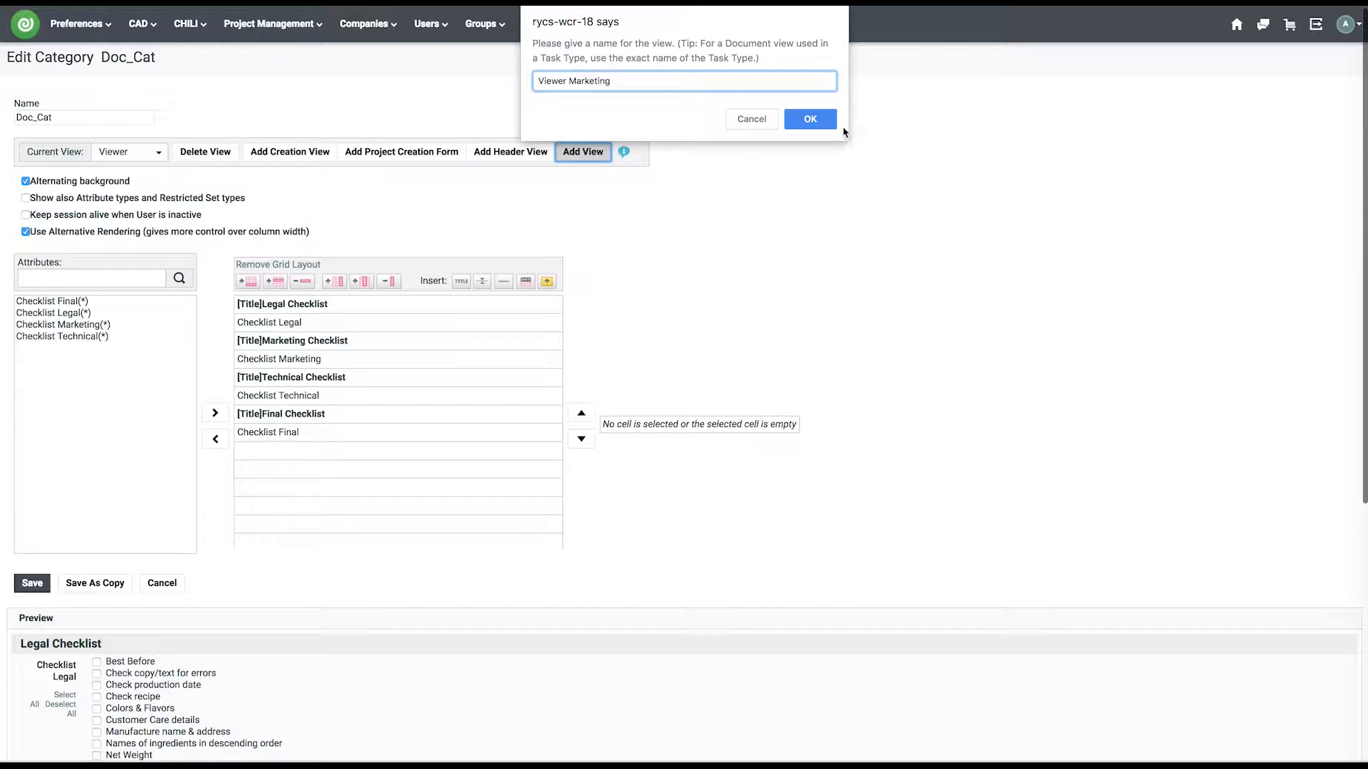
pyautogui.click(811, 118)
pyautogui.click(316, 378)
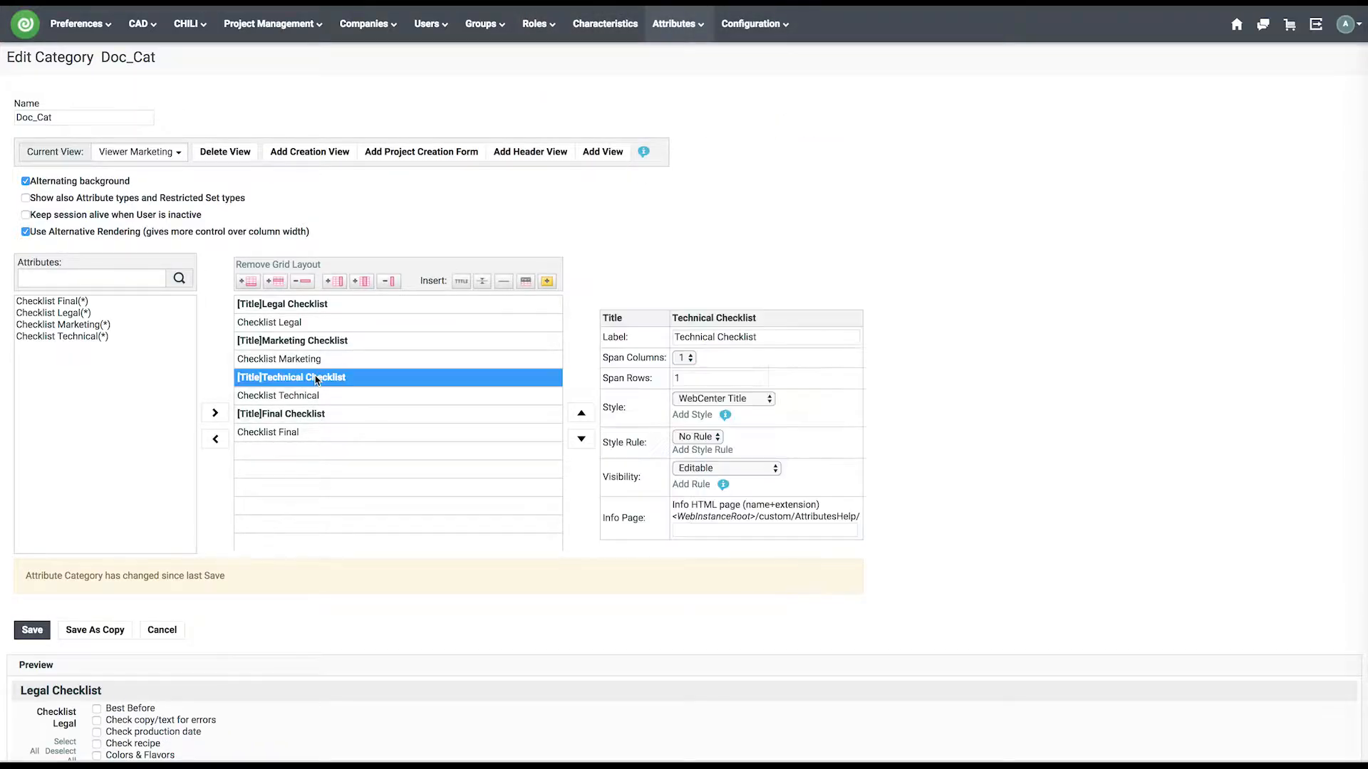
pyautogui.keyDown('shift'); pyautogui.click(305, 433); pyautogui.keyUp('shift')
pyautogui.click(215, 439)
pyautogui.click(299, 308)
pyautogui.keyDown('shift'); pyautogui.click(300, 322); pyautogui.keyUp('shift')
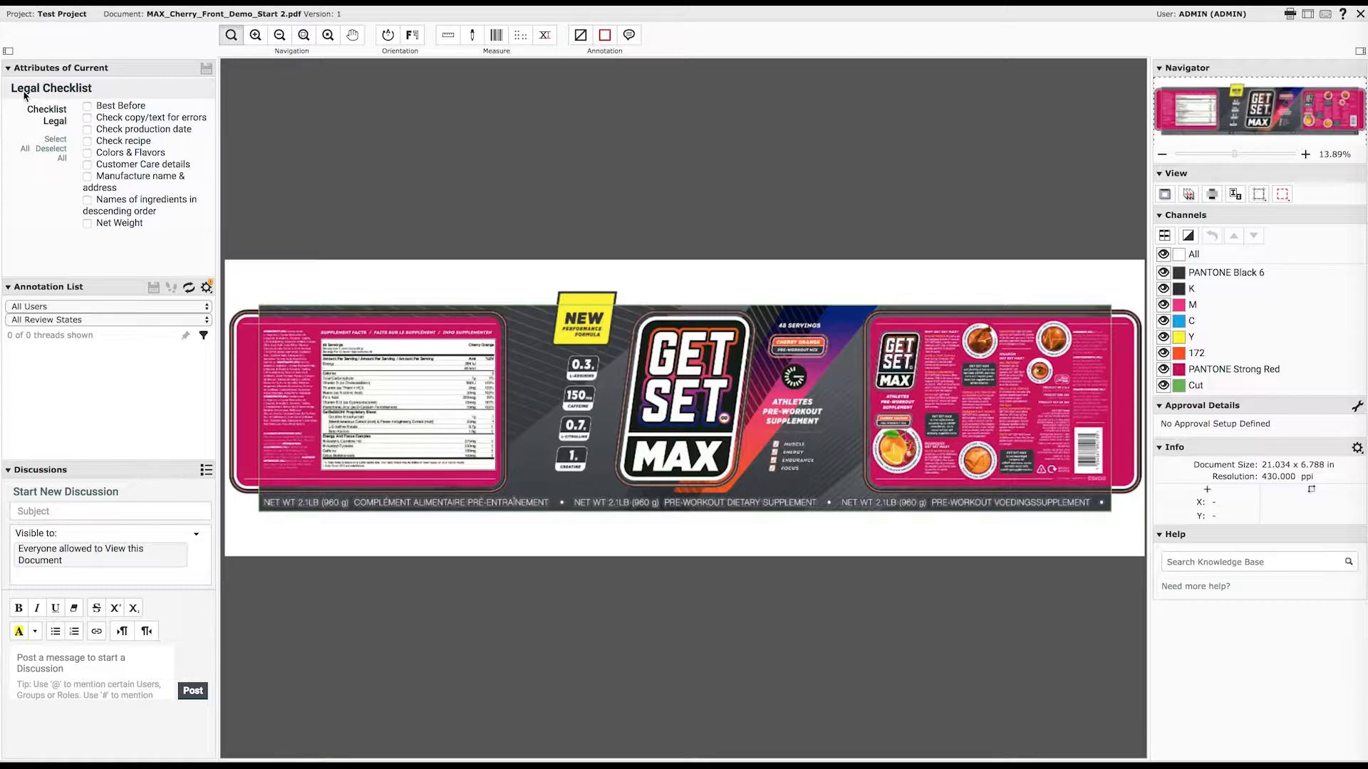
# - Examine the checklist shown for the PDF in the viewer, and display the Viewer Legal view of Doc_Cat
pyautogui.tripleClick(54, 101)
pyautogui.moveTo(16, 88); pyautogui.dragTo(61, 90)
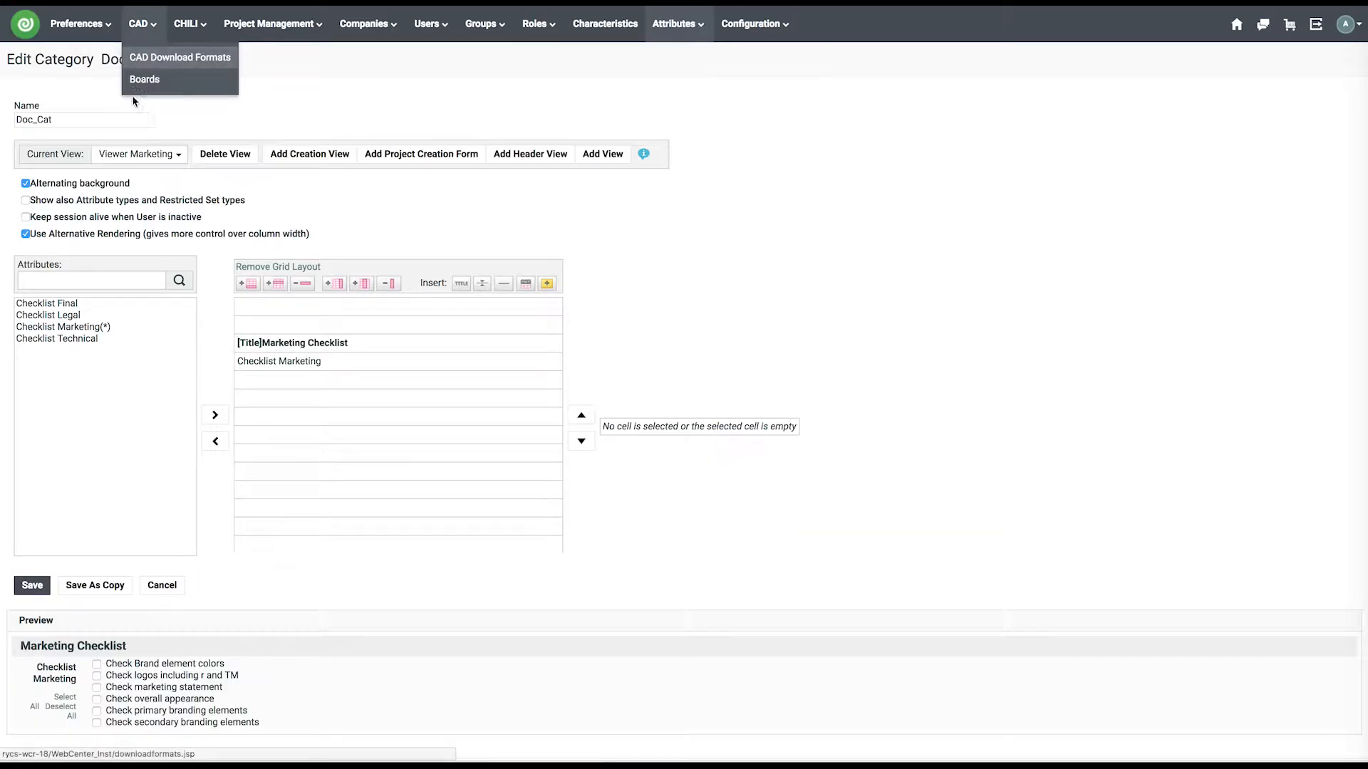
pyautogui.click(132, 158)
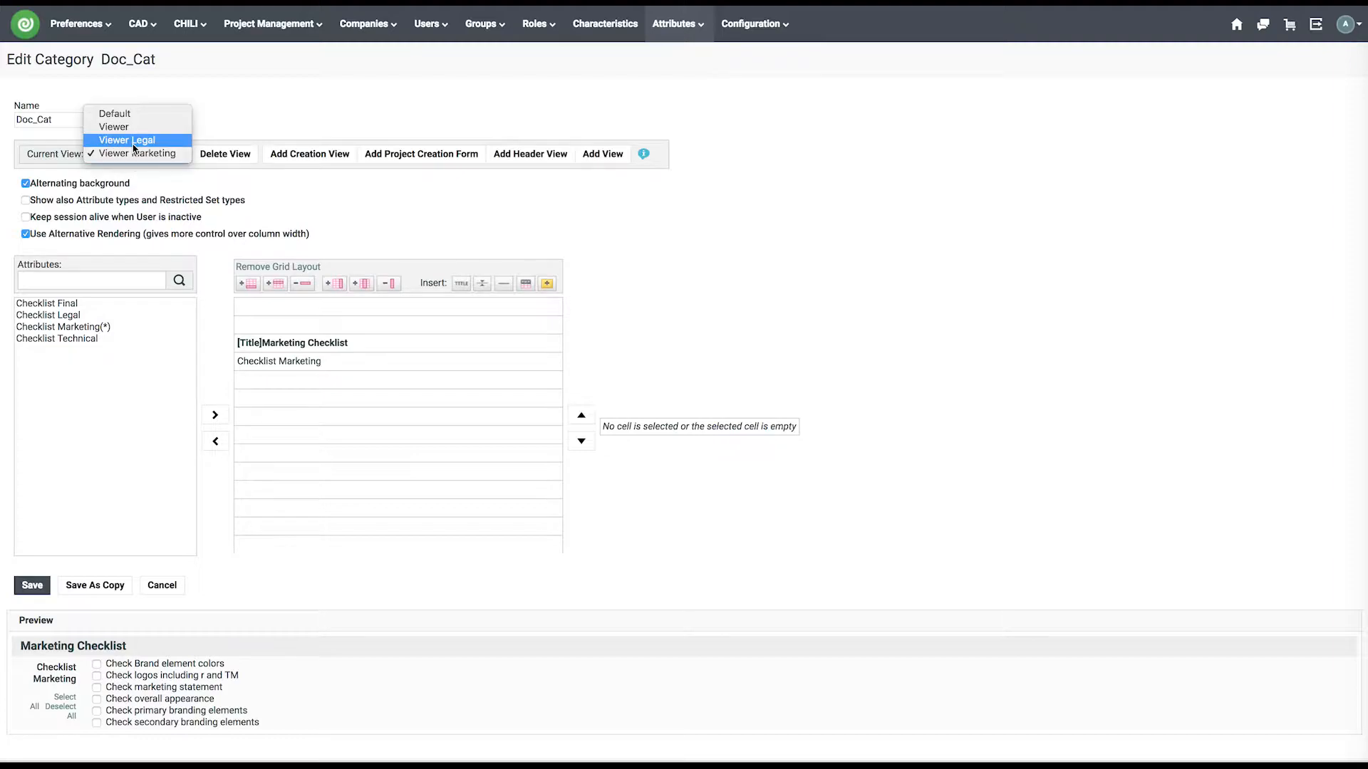
pyautogui.click(134, 140)
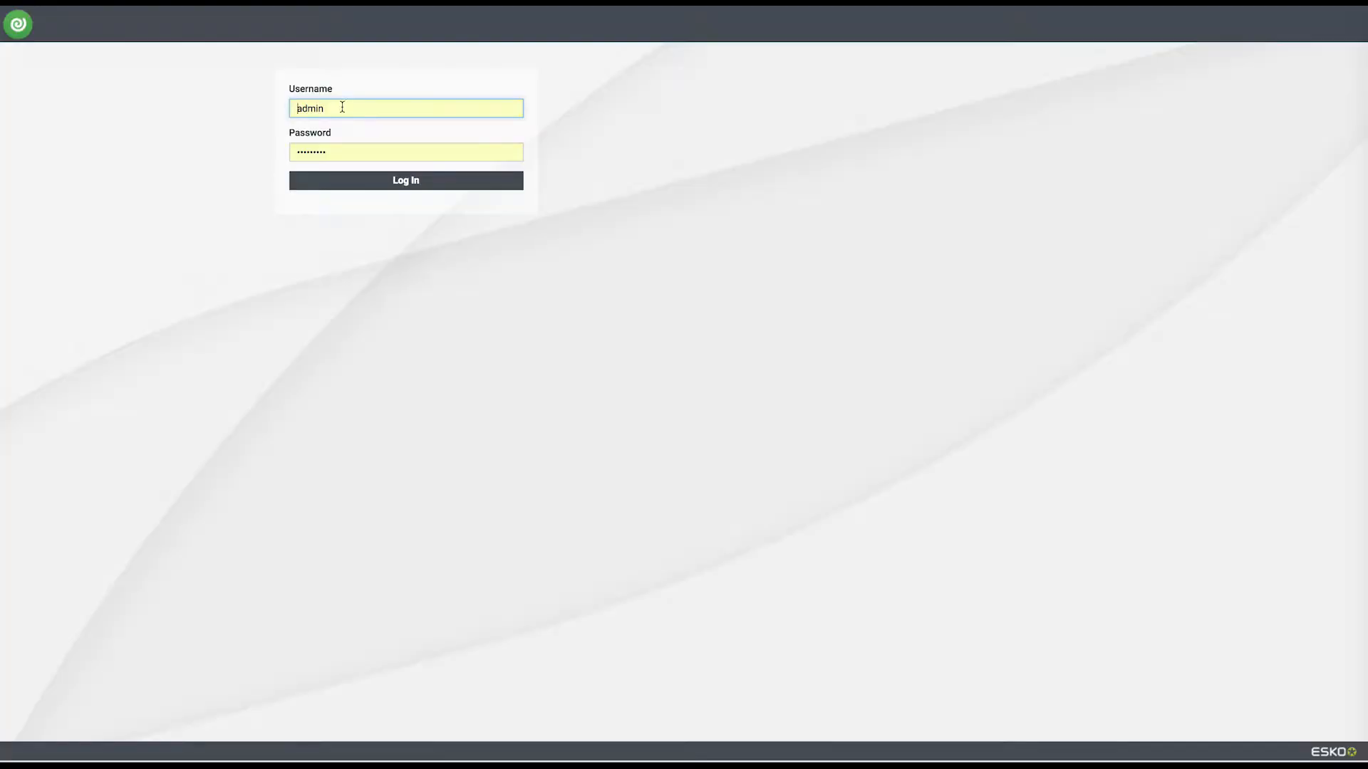
# - Log in with the username and password of the MARKETING role's member and open Test Project
pyautogui.moveTo(341, 108); pyautogui.dragTo(265, 107)
pyautogui.write('rycs')
pyautogui.press('Tab')
pyautogui.write('••••')
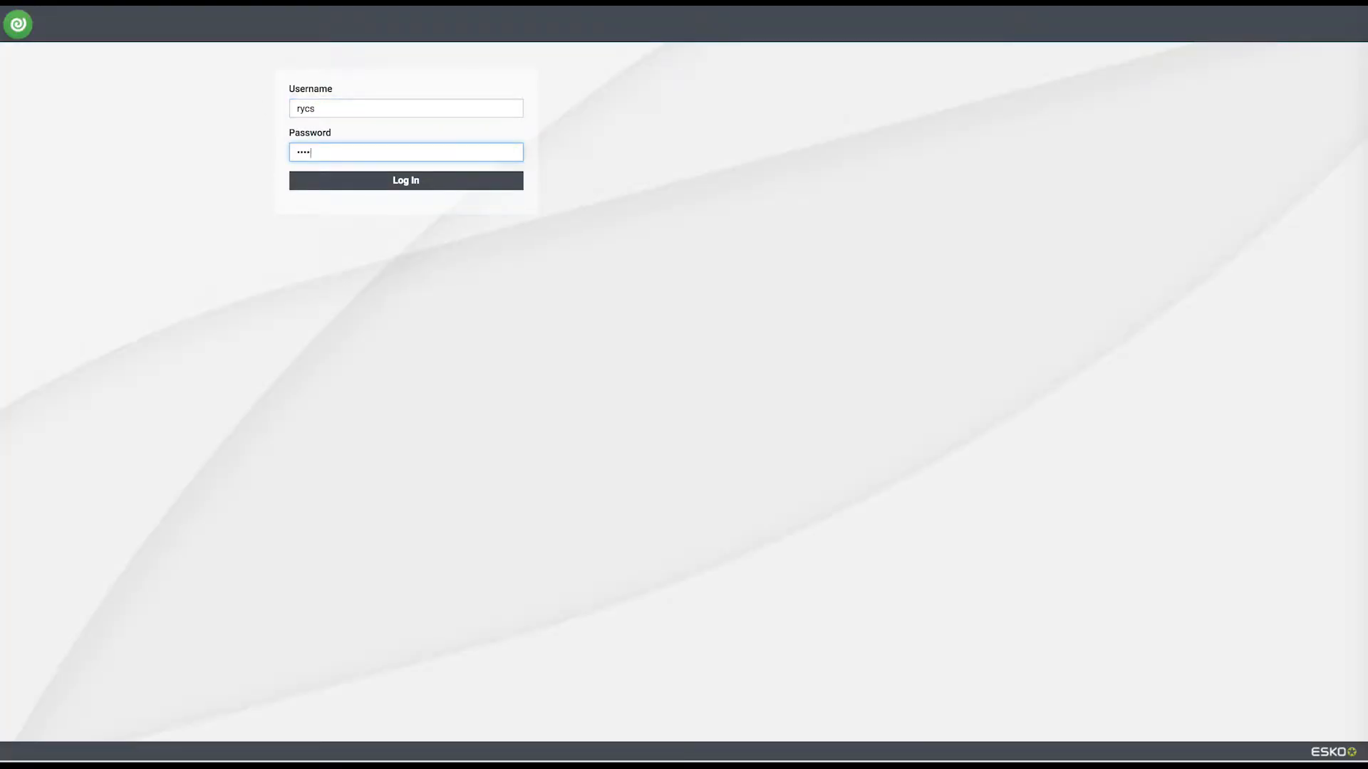
pyautogui.press('Return')
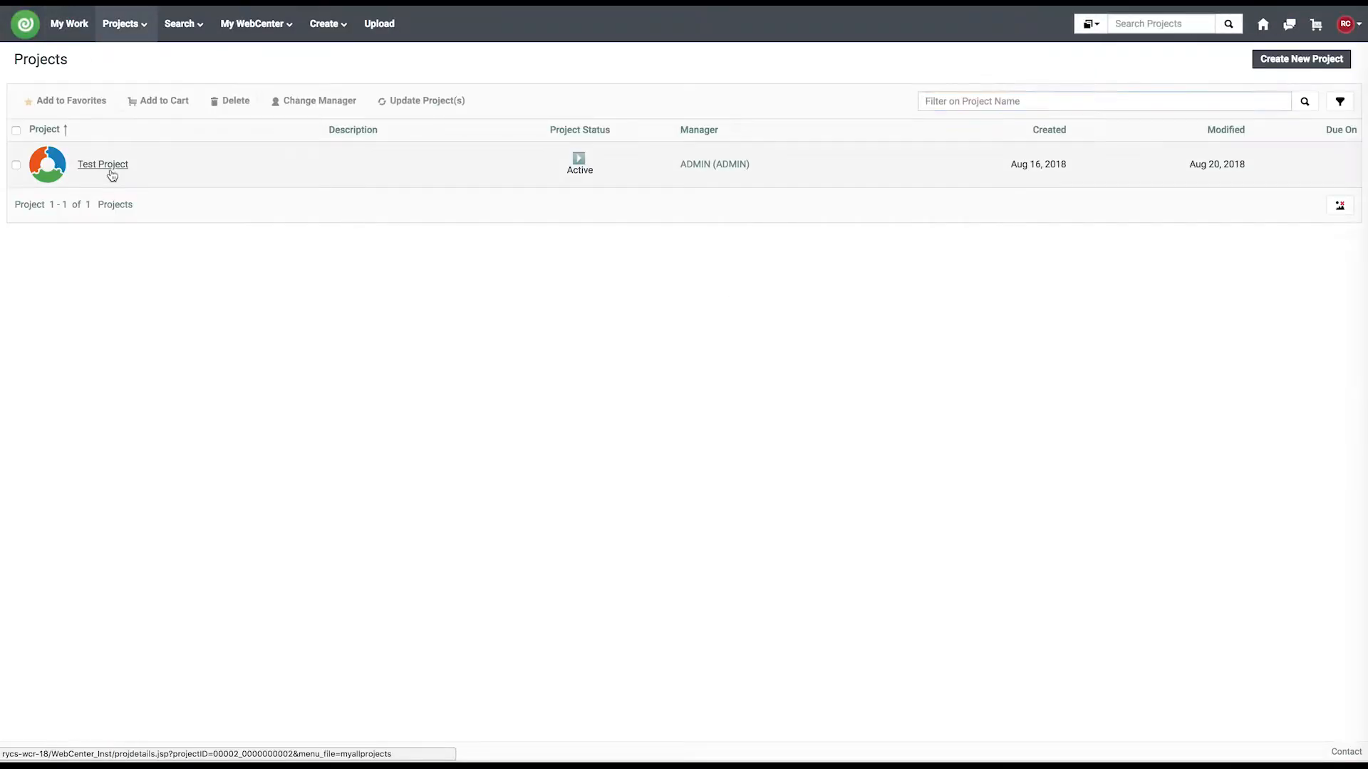
pyautogui.click(109, 174)
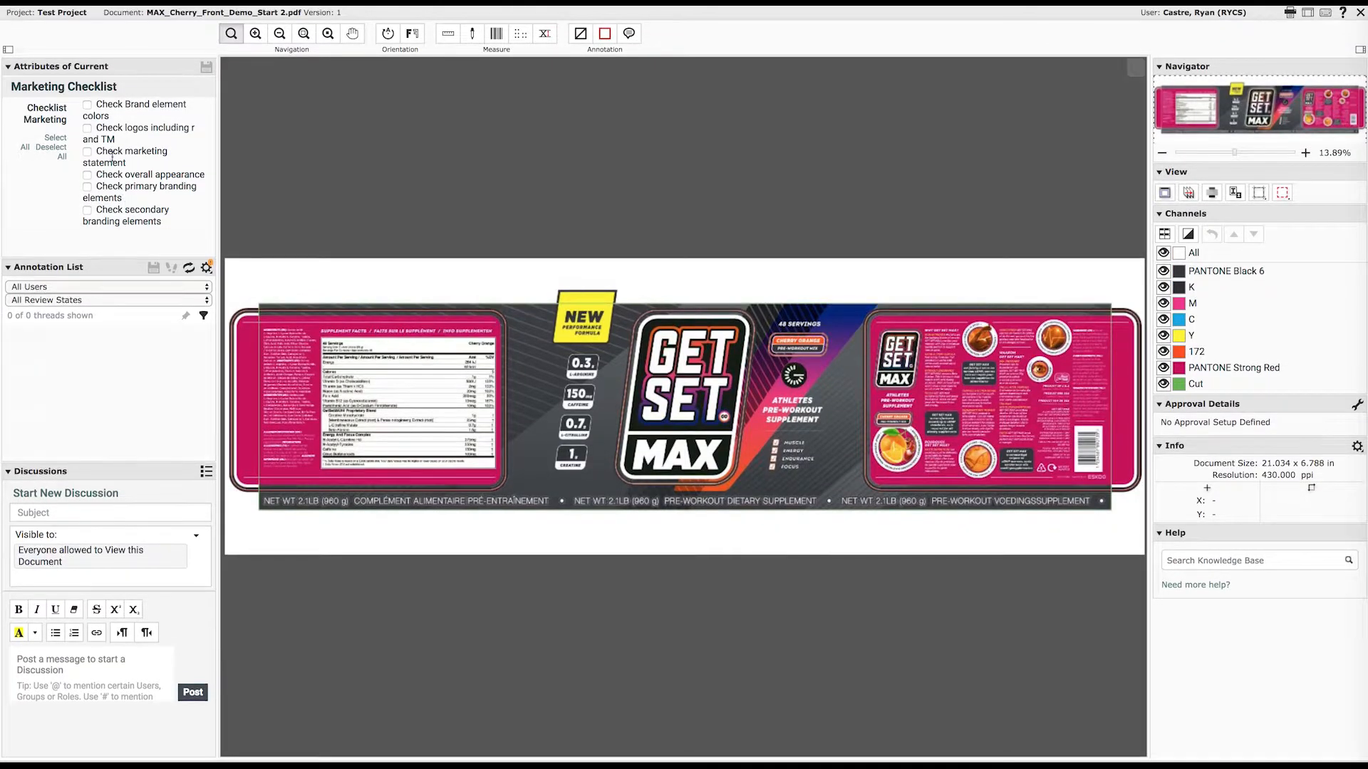
# - Tick all items of the PDF's Marketing Checklist in the viewer, save the attributes and close the viewer
pyautogui.click(88, 108)
pyautogui.click(87, 176)
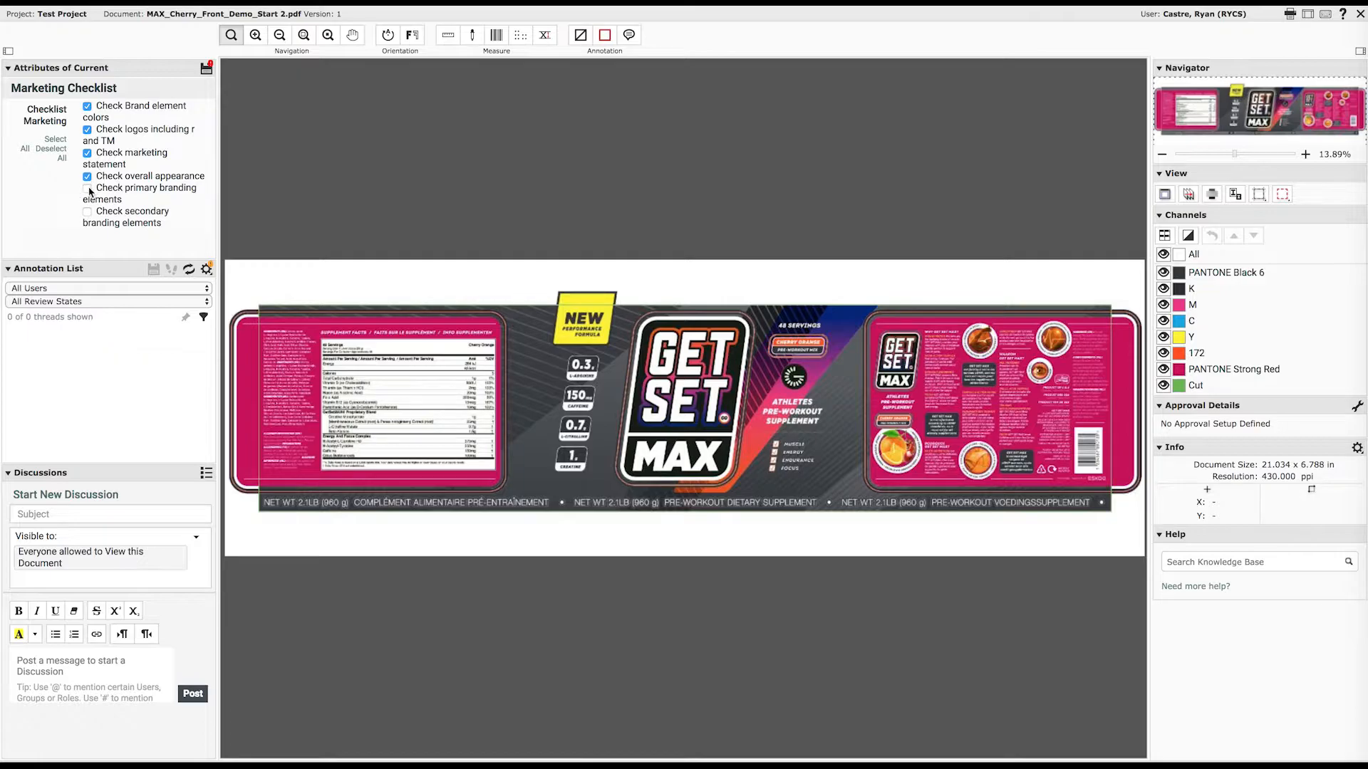
pyautogui.moveTo(88, 220); pyautogui.dragTo(89, 215)
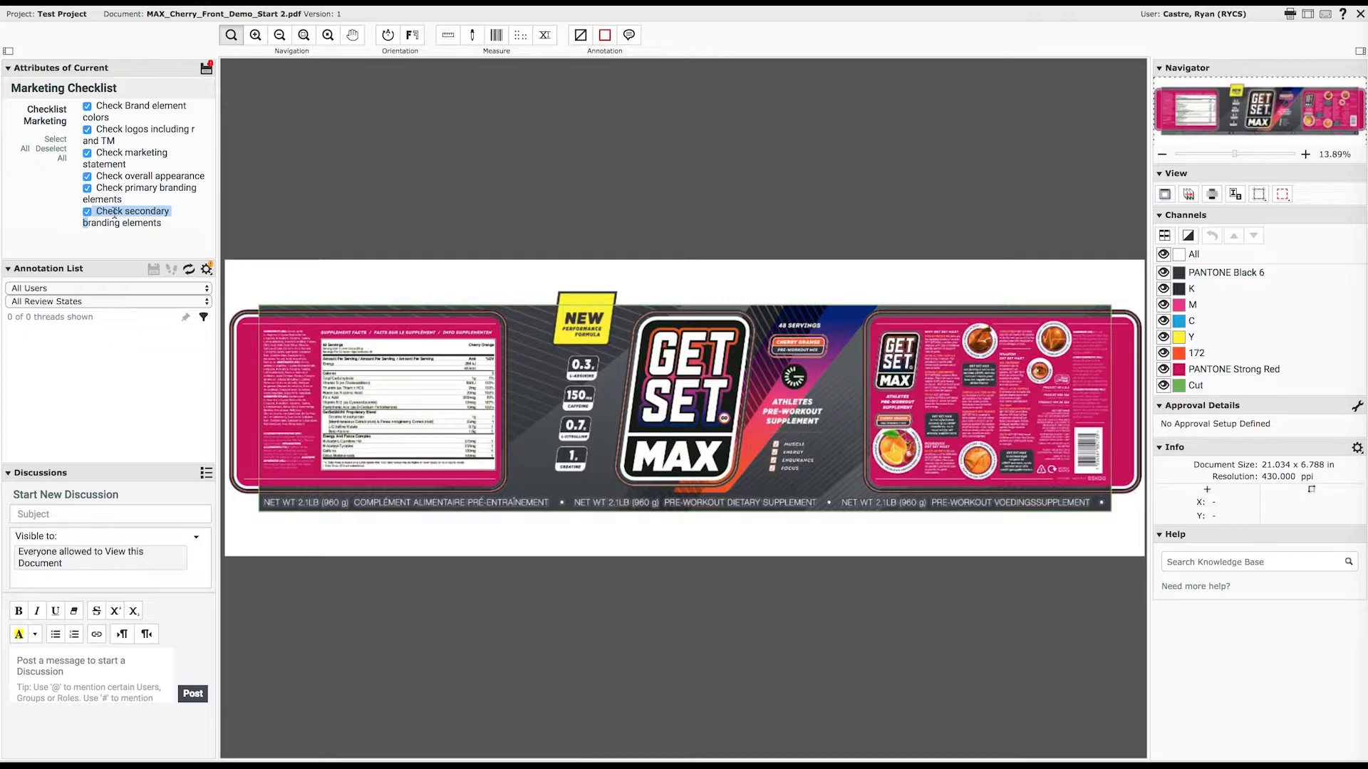
pyautogui.click(208, 77)
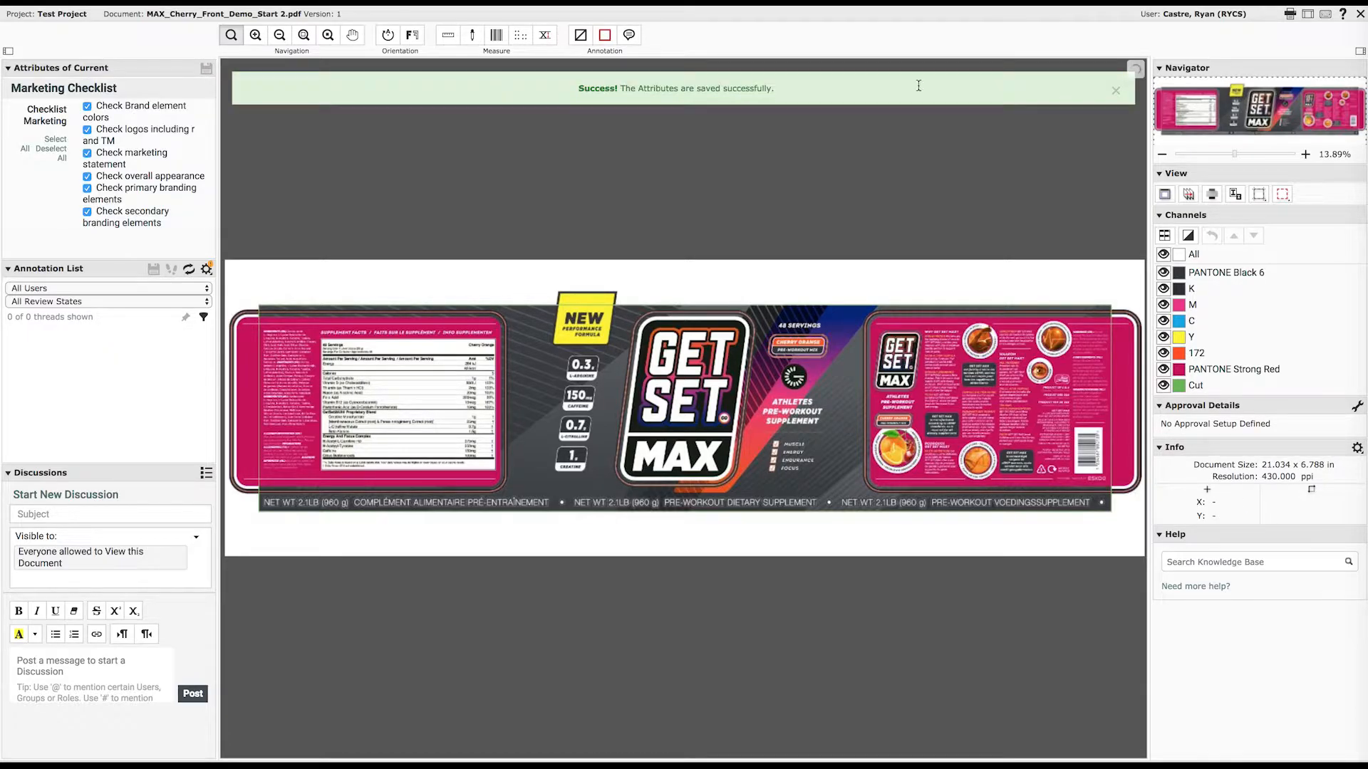
pyautogui.click(1359, 17)
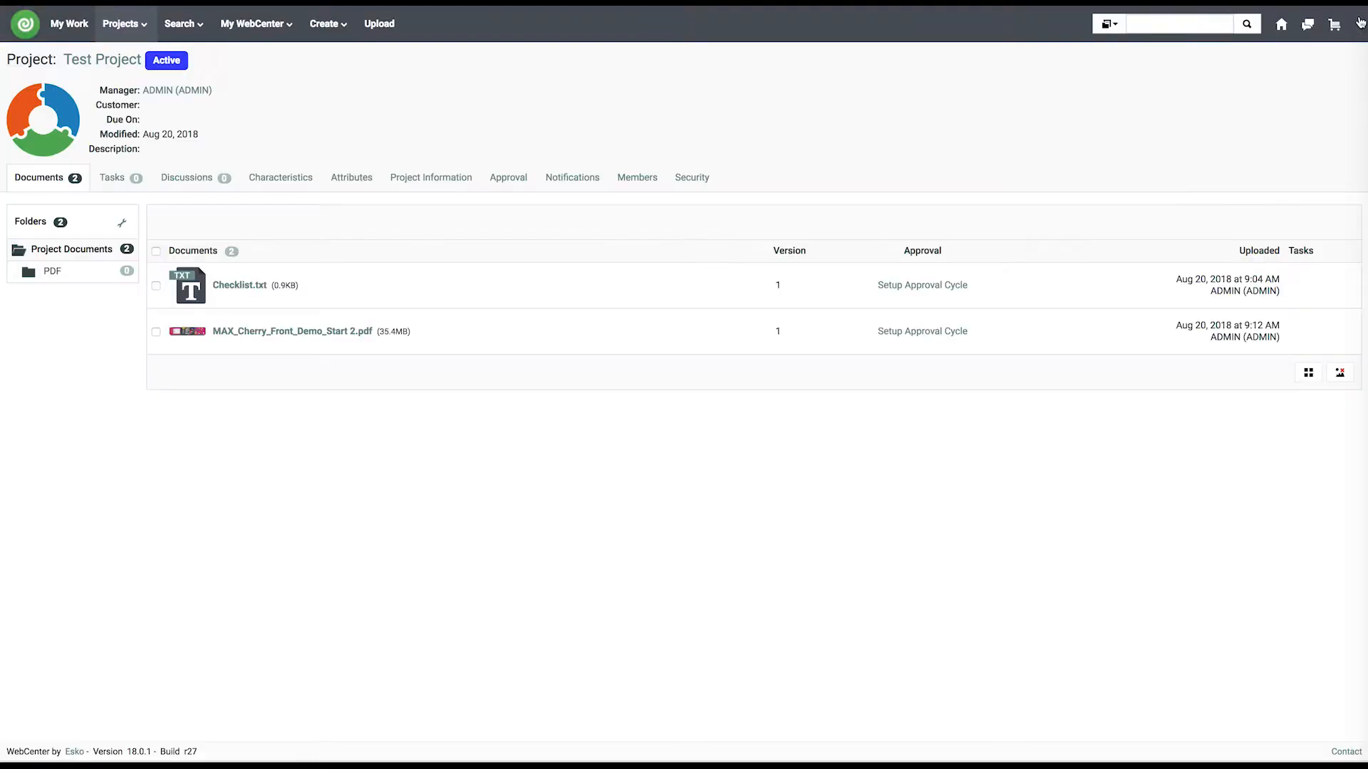
pyautogui.click(684, 325)
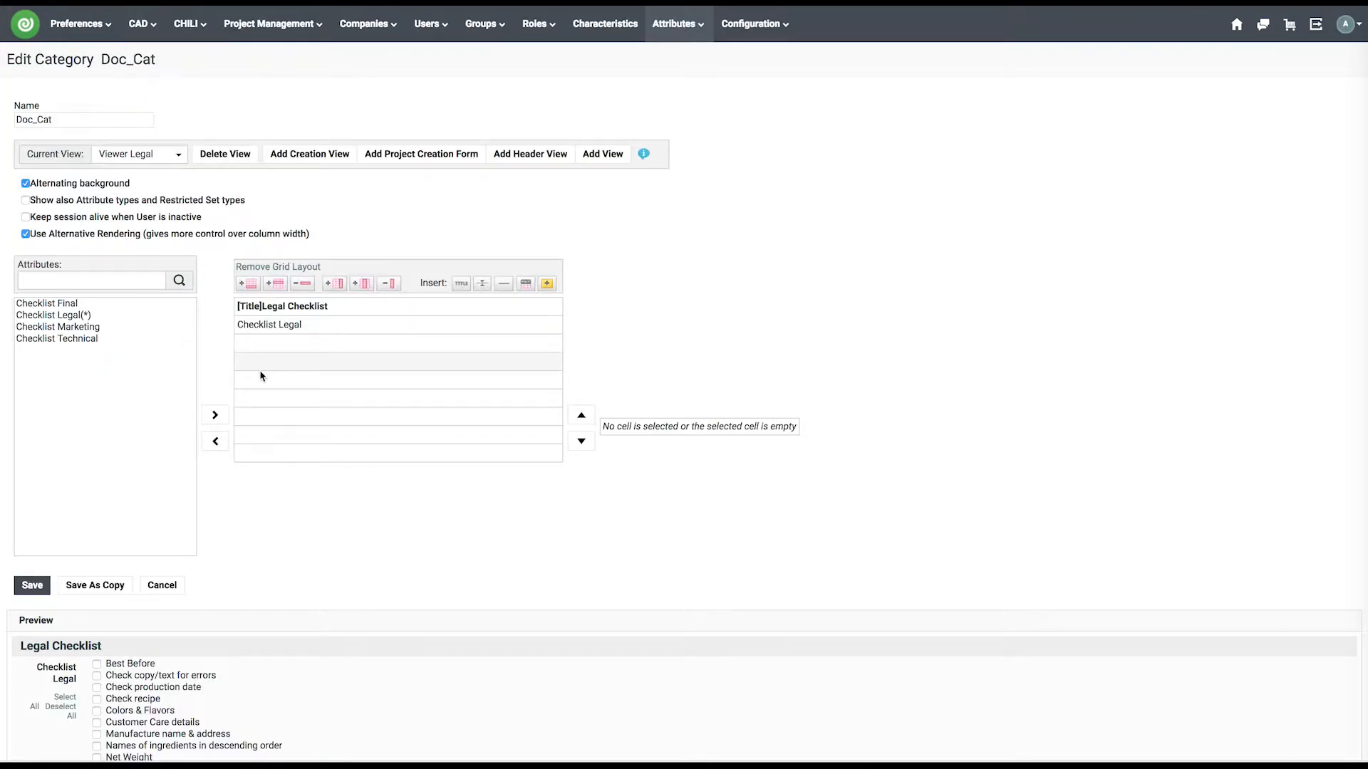
# - Set the visibility of the cells from Checklist Legal through Checklist Final to Read Only in Doc_Cat's Default view and save the category
pyautogui.click(143, 159)
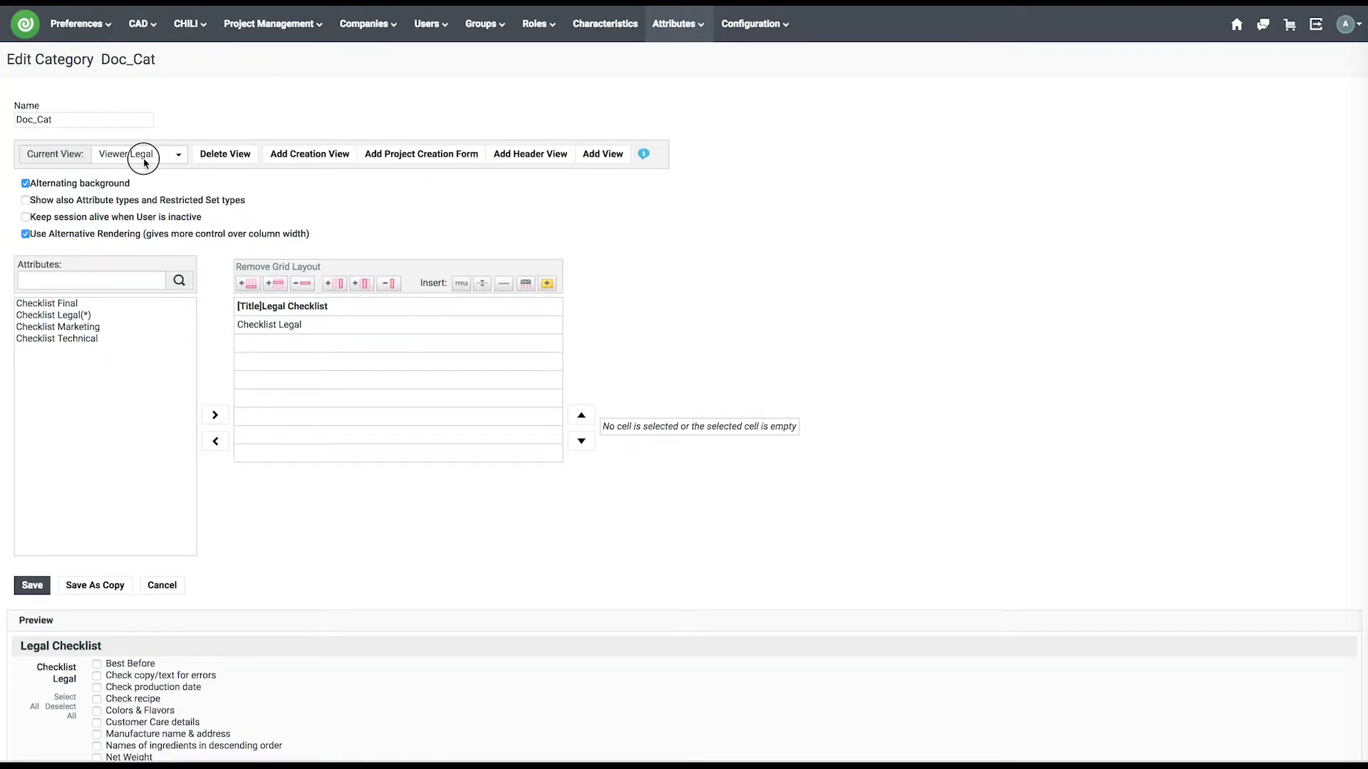
pyautogui.click(135, 139)
pyautogui.click(137, 153)
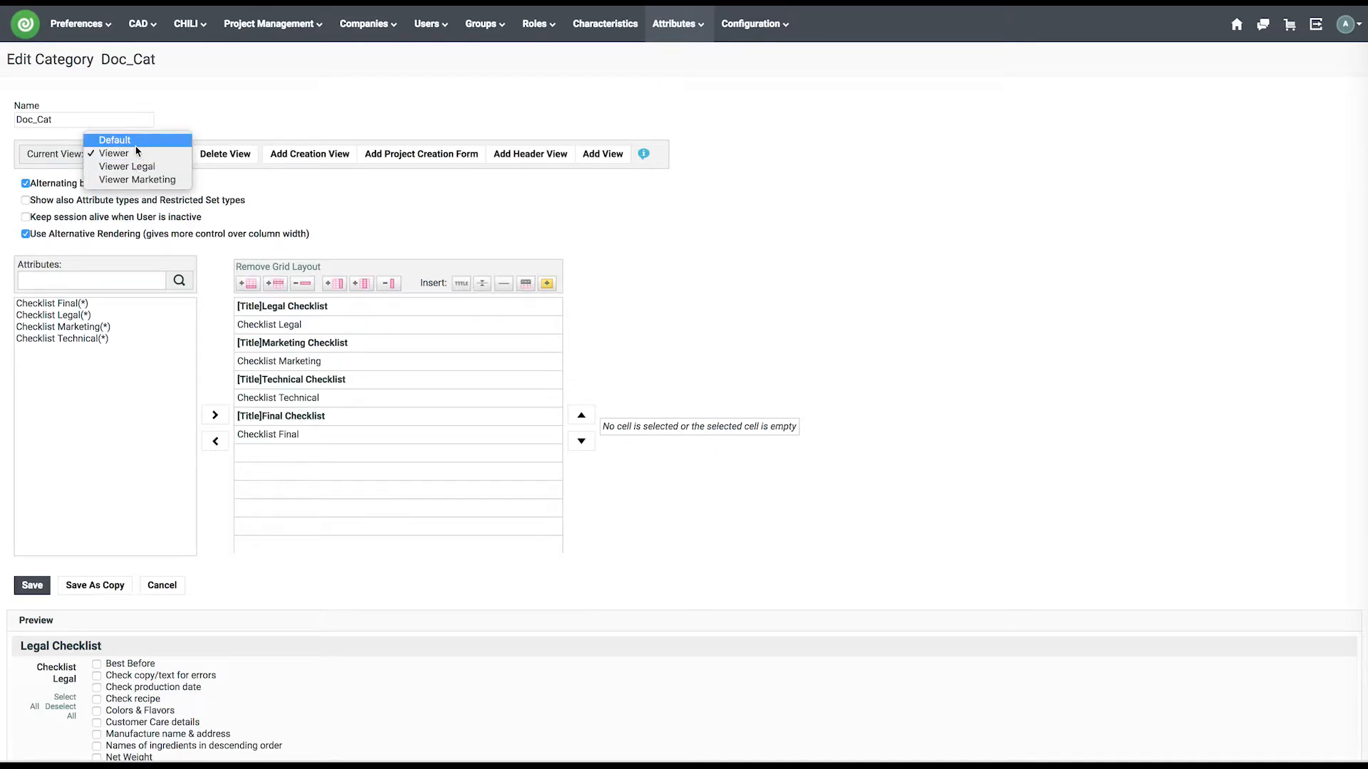
pyautogui.click(136, 145)
pyautogui.click(321, 327)
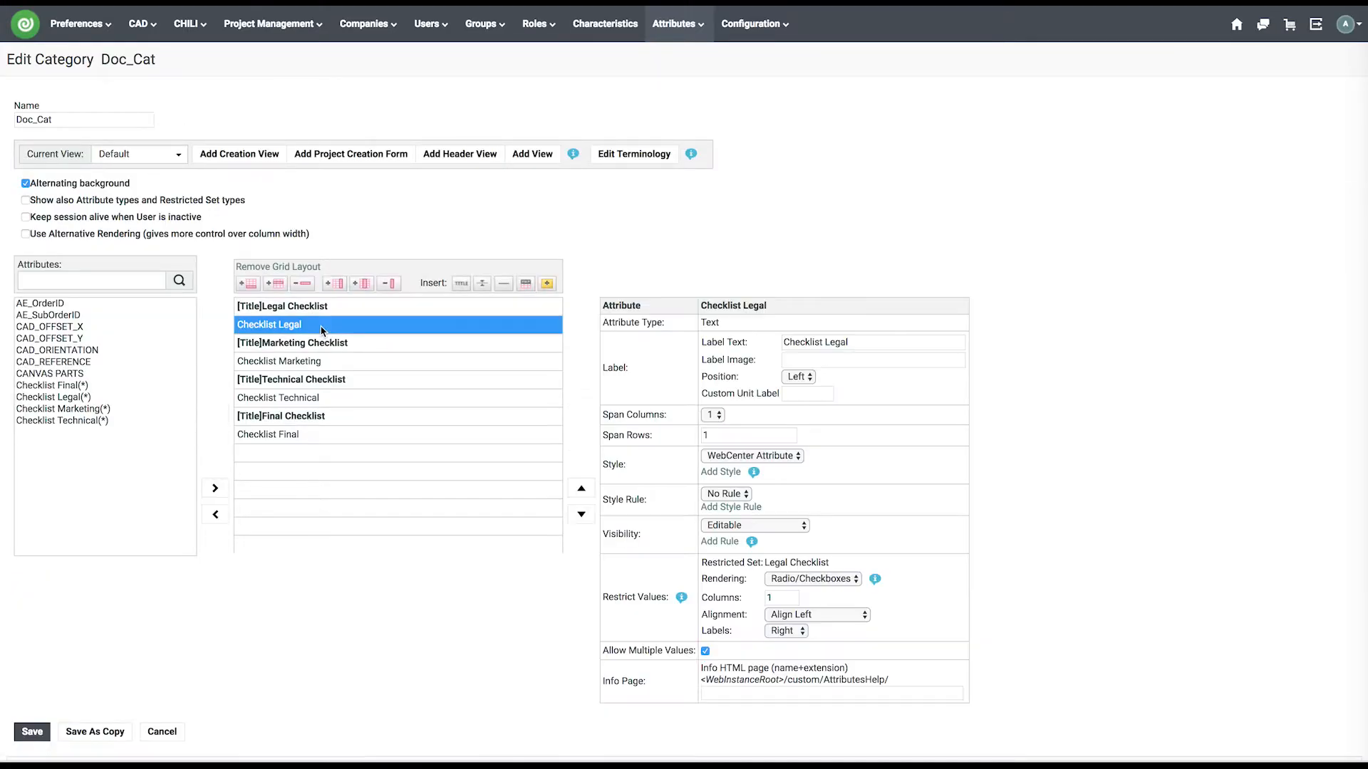
pyautogui.keyDown('shift'); pyautogui.click(326, 435); pyautogui.keyUp('shift')
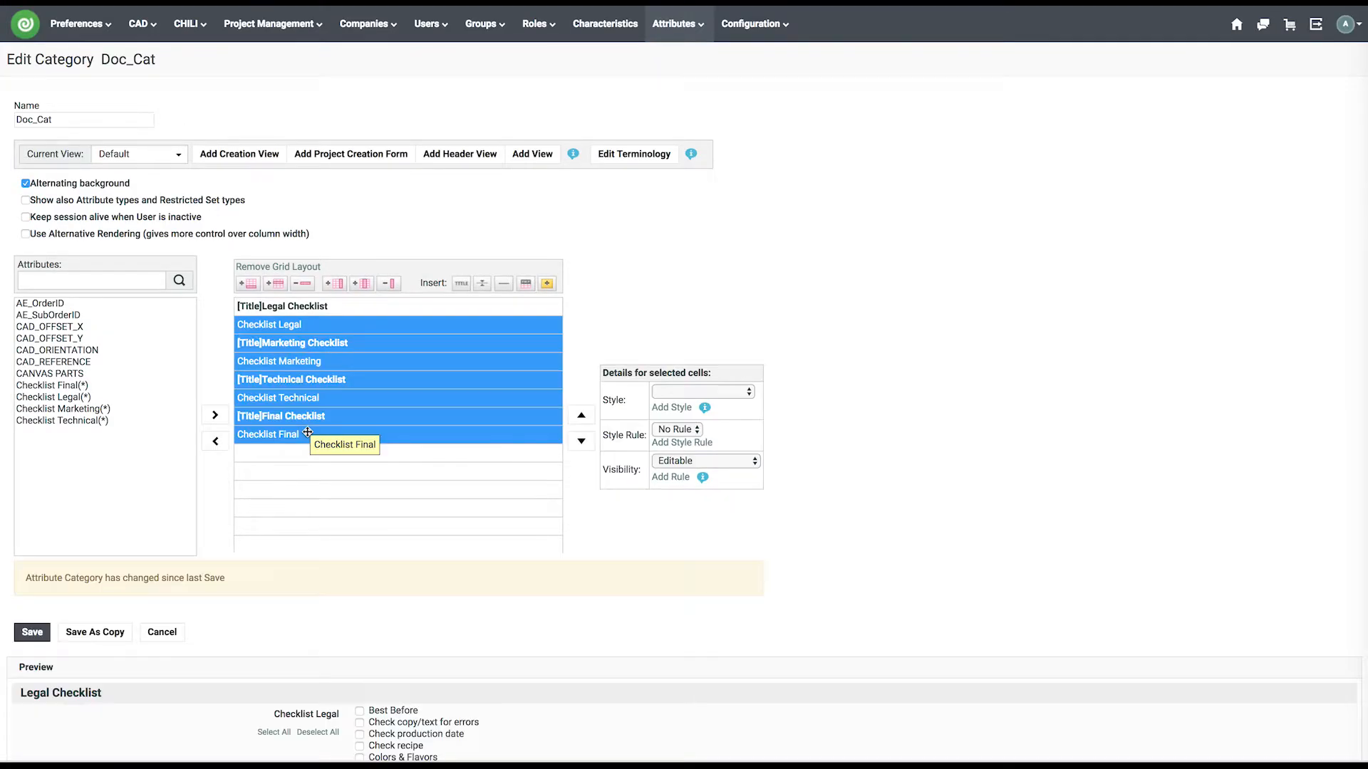
pyautogui.click(730, 464)
pyautogui.click(732, 482)
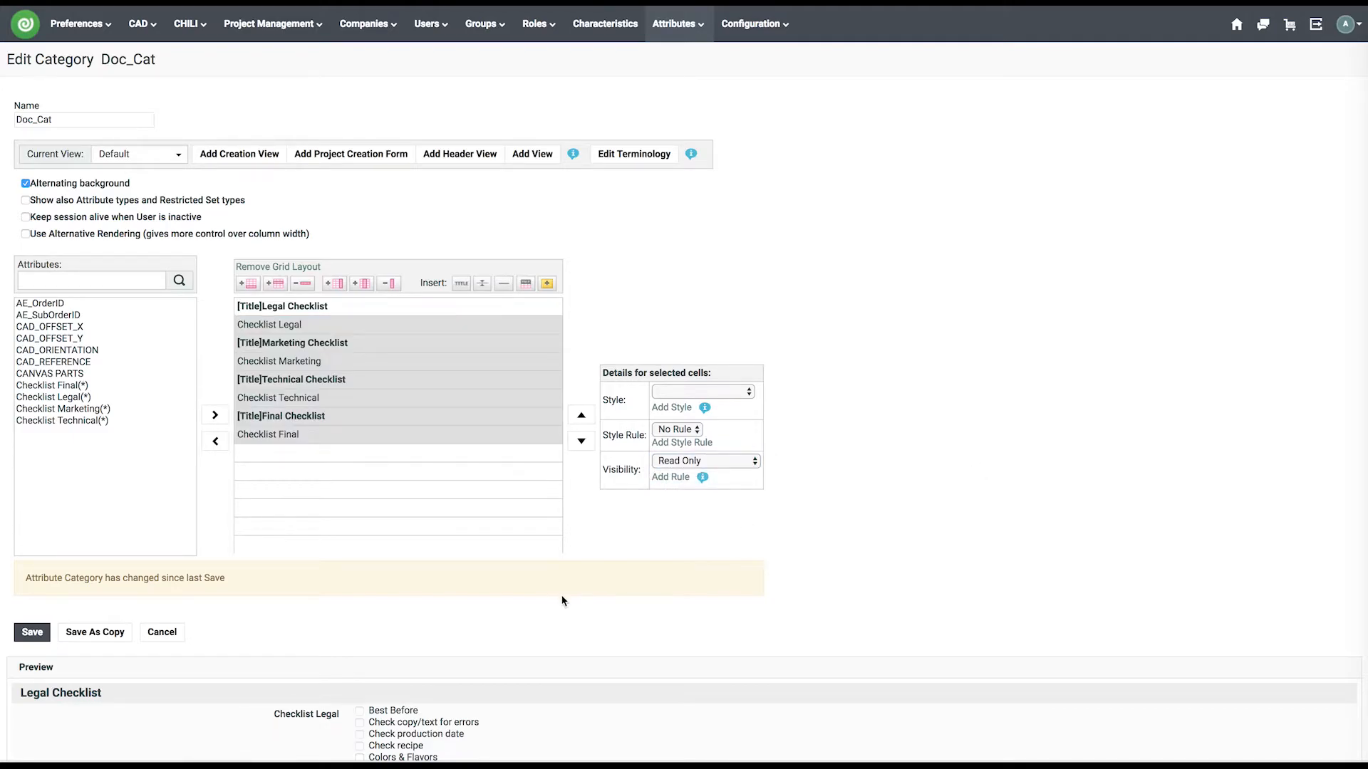
pyautogui.scroll(-4, 562, 601)
pyautogui.click(34, 360)
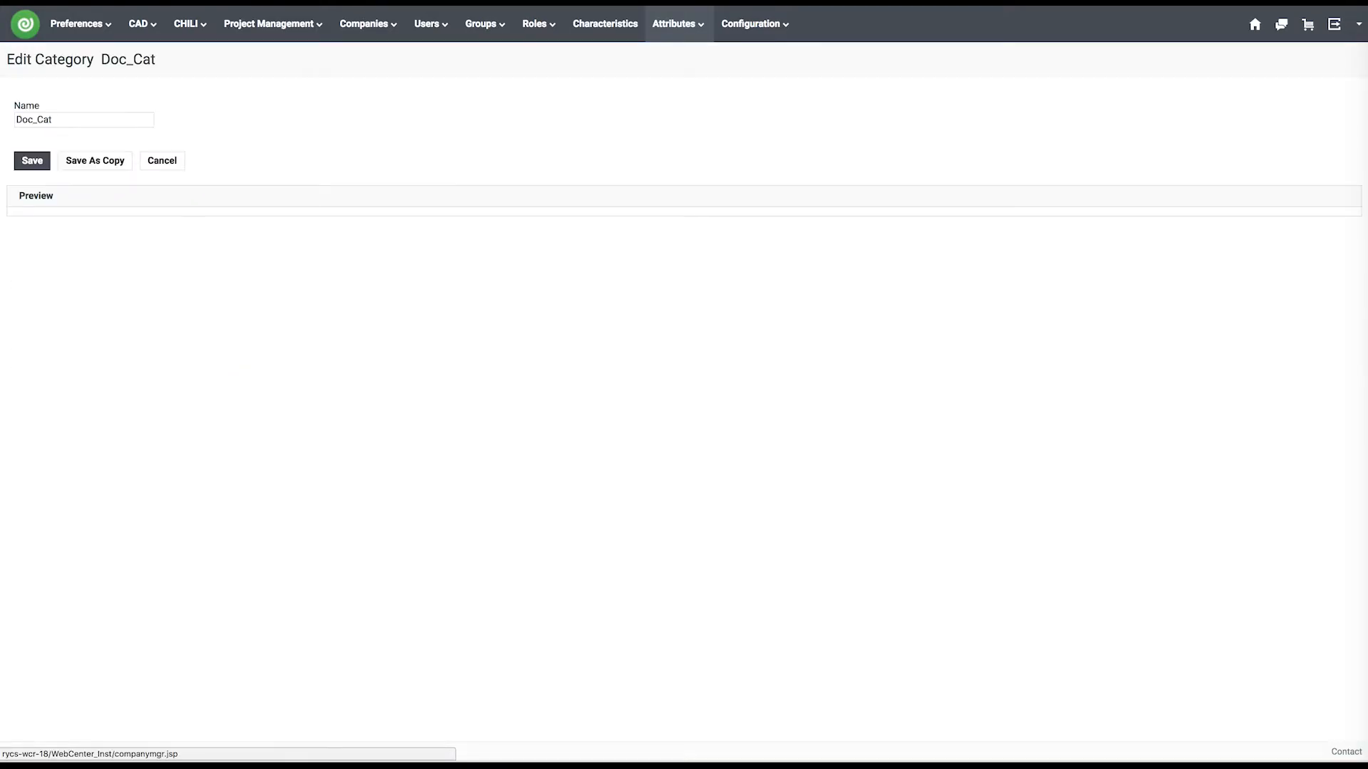